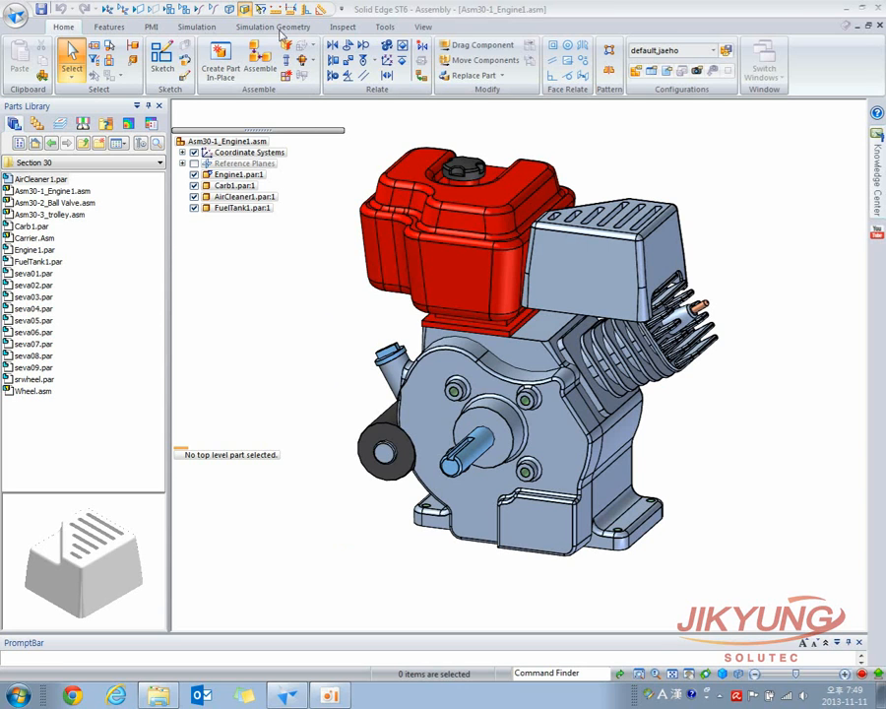
Step: Start Smart Measure and set a coincident measurement plane on the front face of the engine housing
click(342, 30)
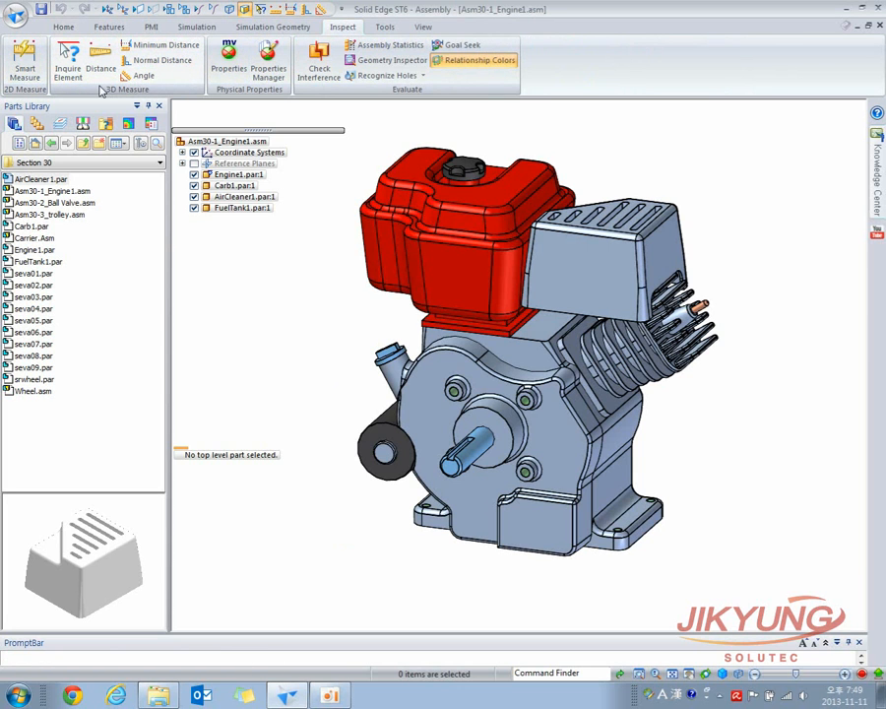
click(33, 66)
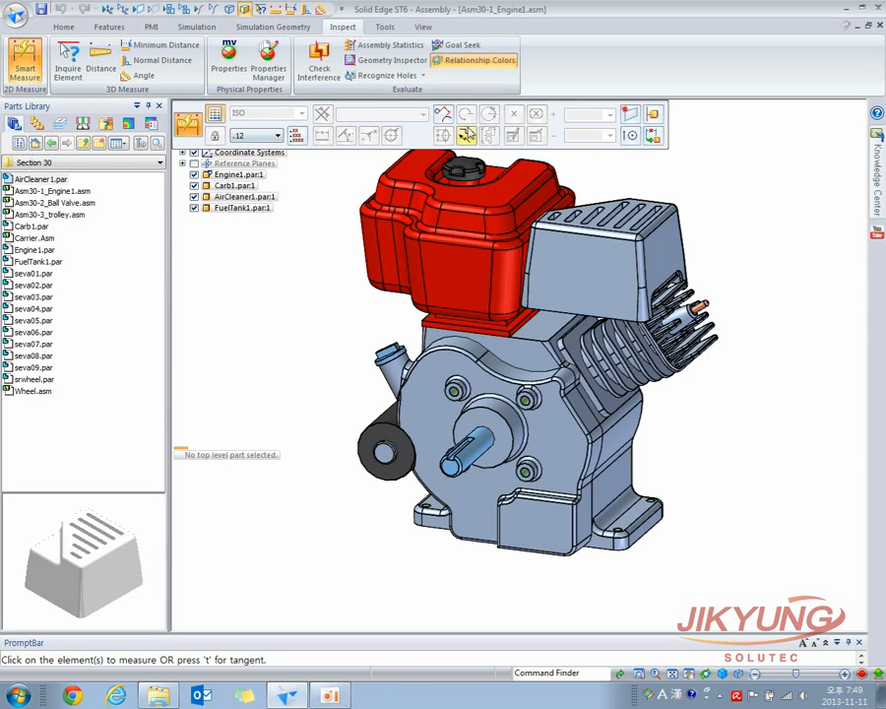
click(628, 118)
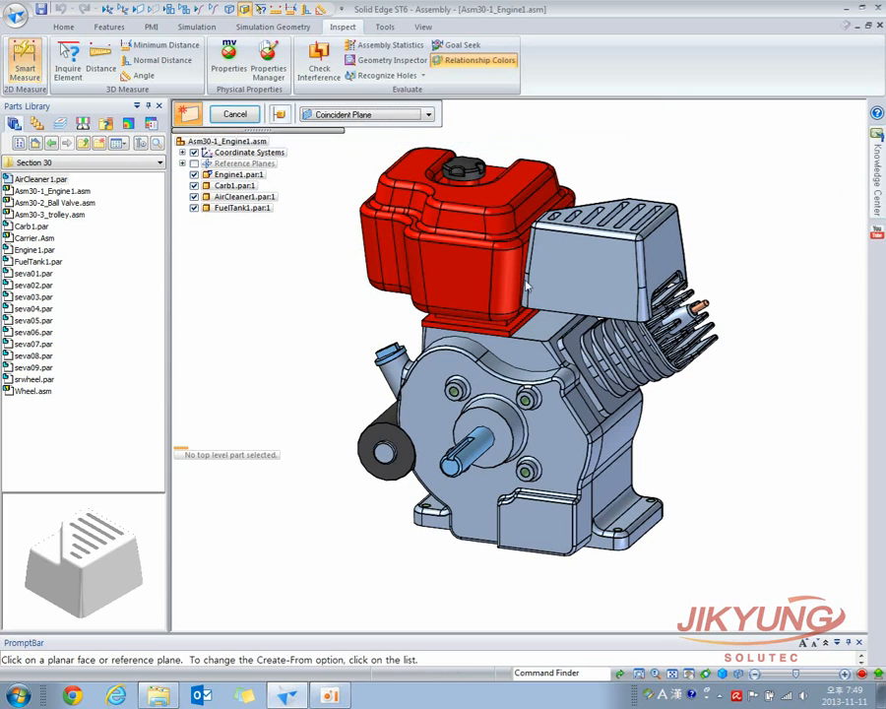
click(418, 390)
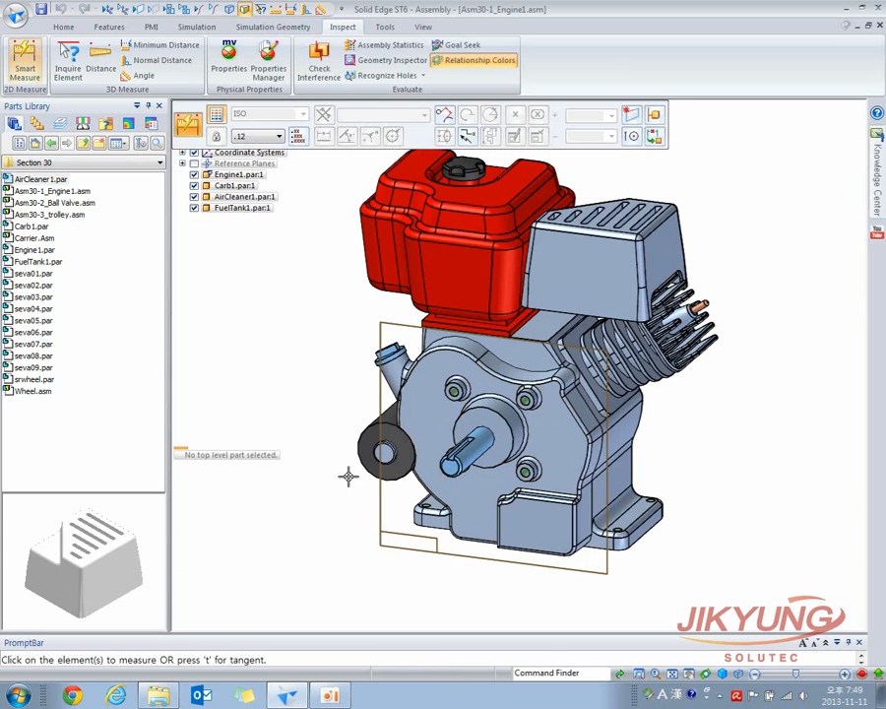
Step: Measure the vertical distances from the engine housing's bottom edge to two front edges of the red fuel tank
click(448, 475)
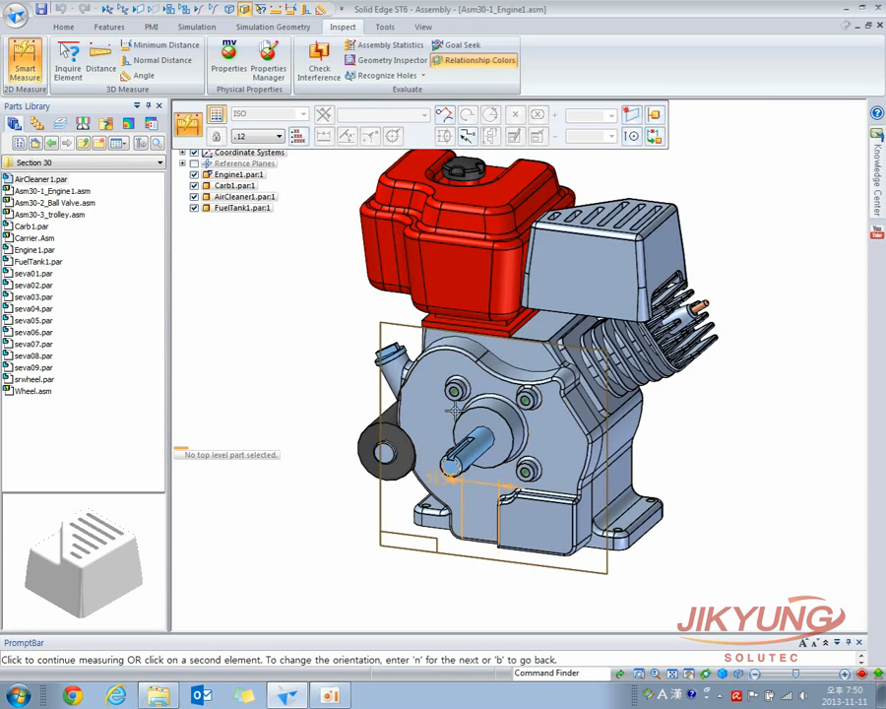
click(467, 225)
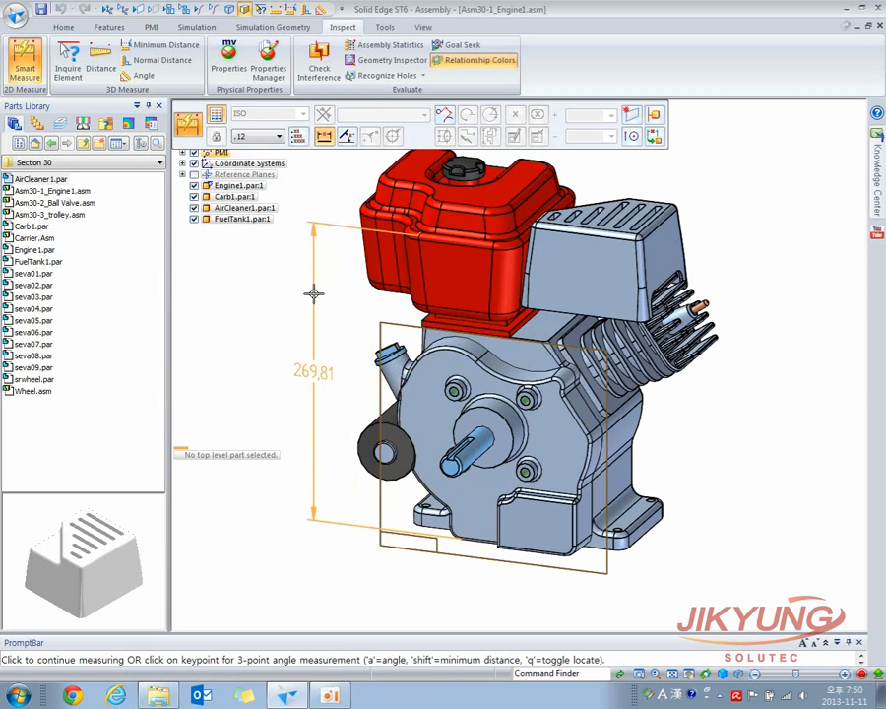
click(313, 293)
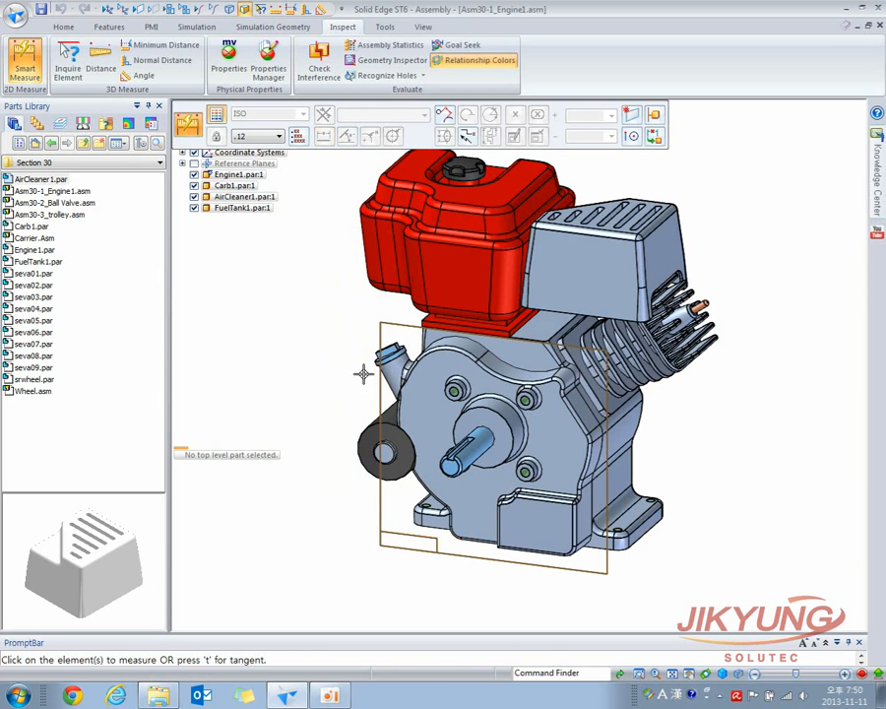
click(459, 538)
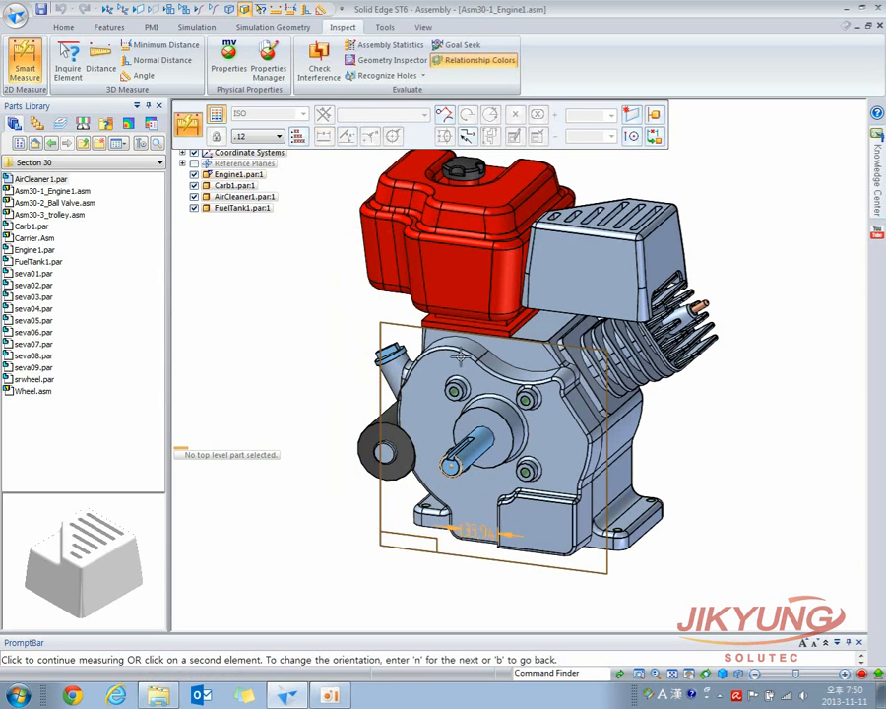
click(448, 243)
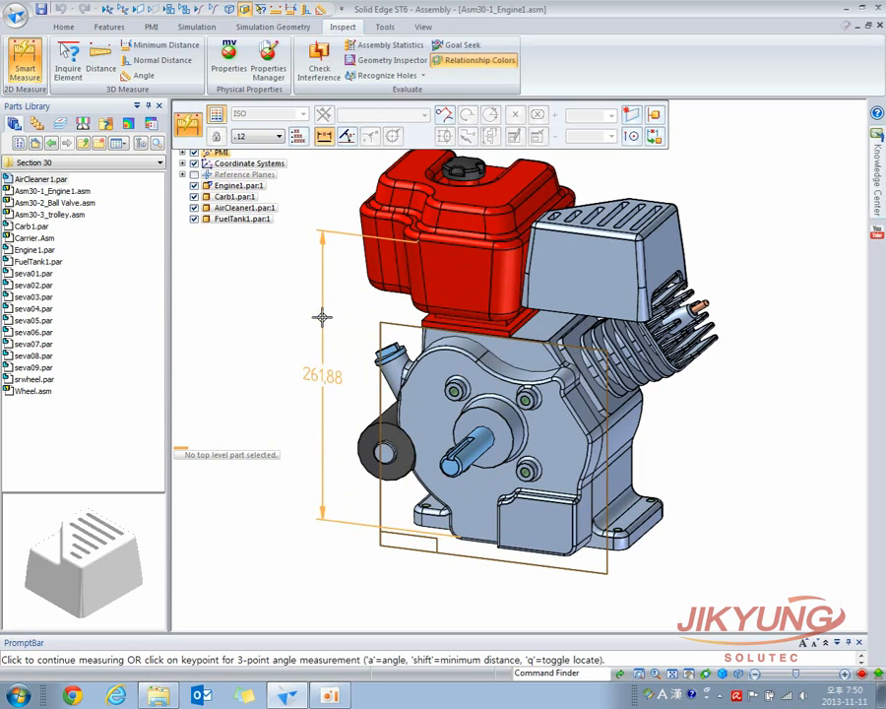
click(322, 317)
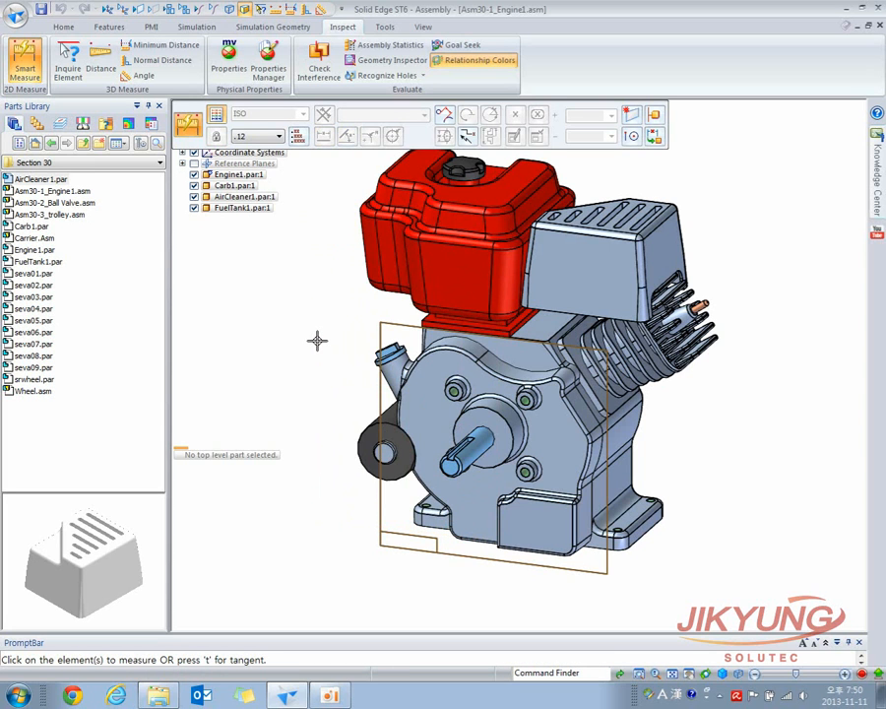
Step: Measure the overall width across the engine's mounting feet with Smart Measure
mouse_move(313, 366)
middle_down()
mouse_move(322, 334)
mouse_move(320, 351)
middle_up()
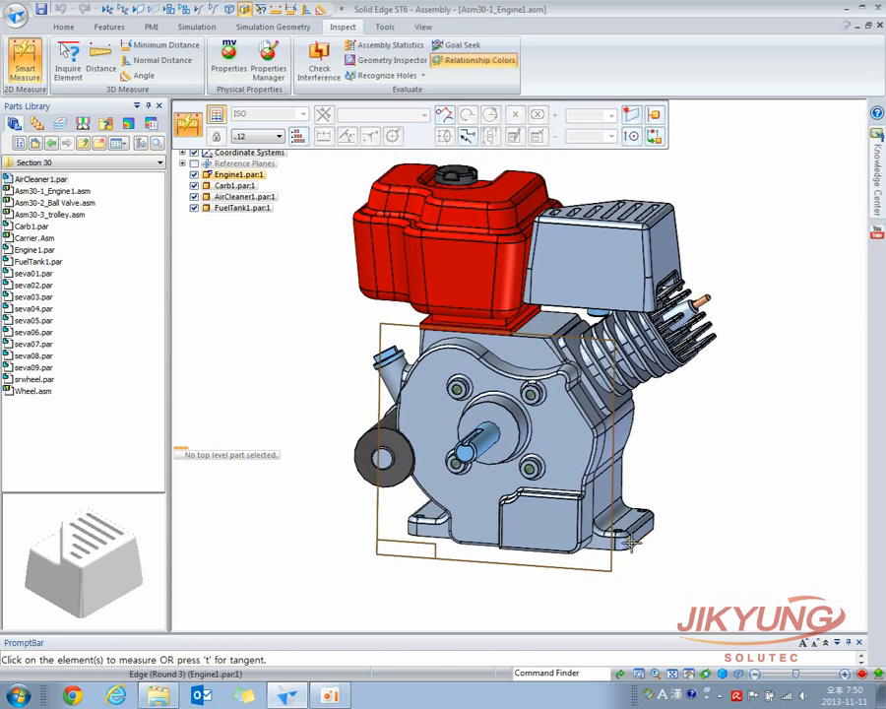
click(509, 559)
middle_drag(463, 551, 448, 546)
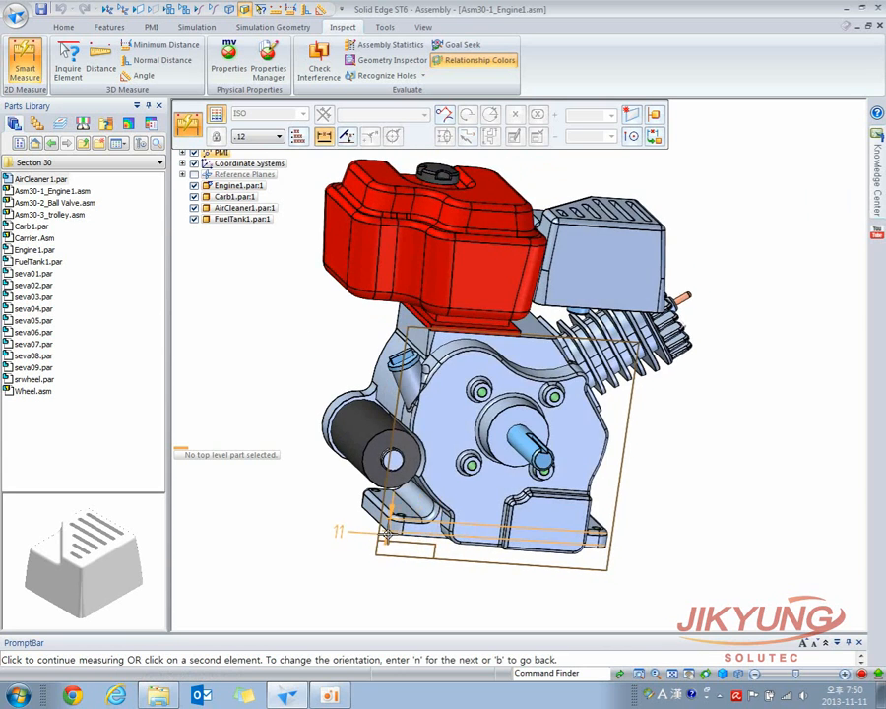
click(388, 529)
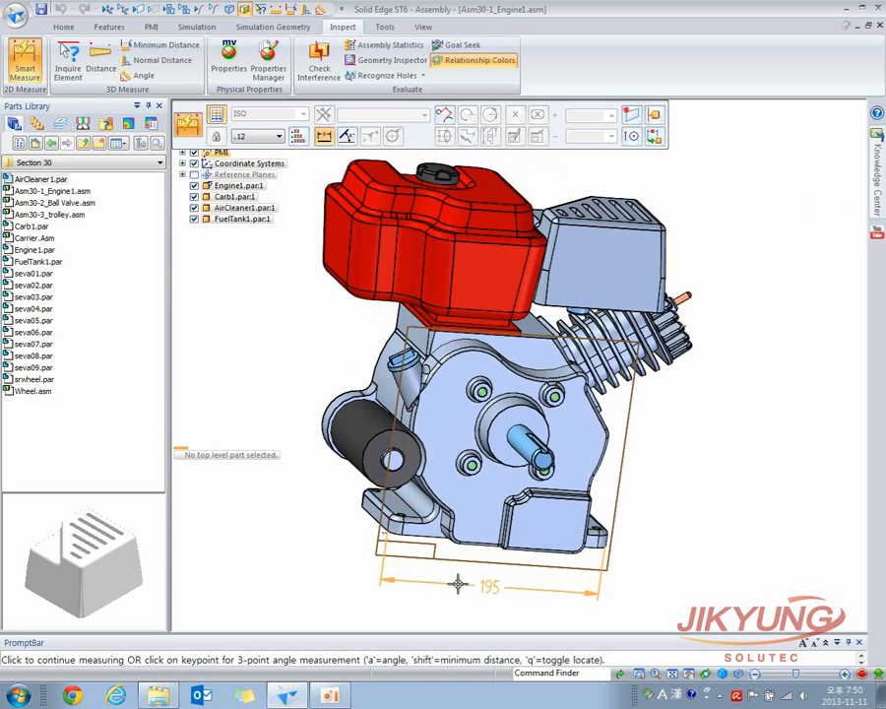
click(457, 585)
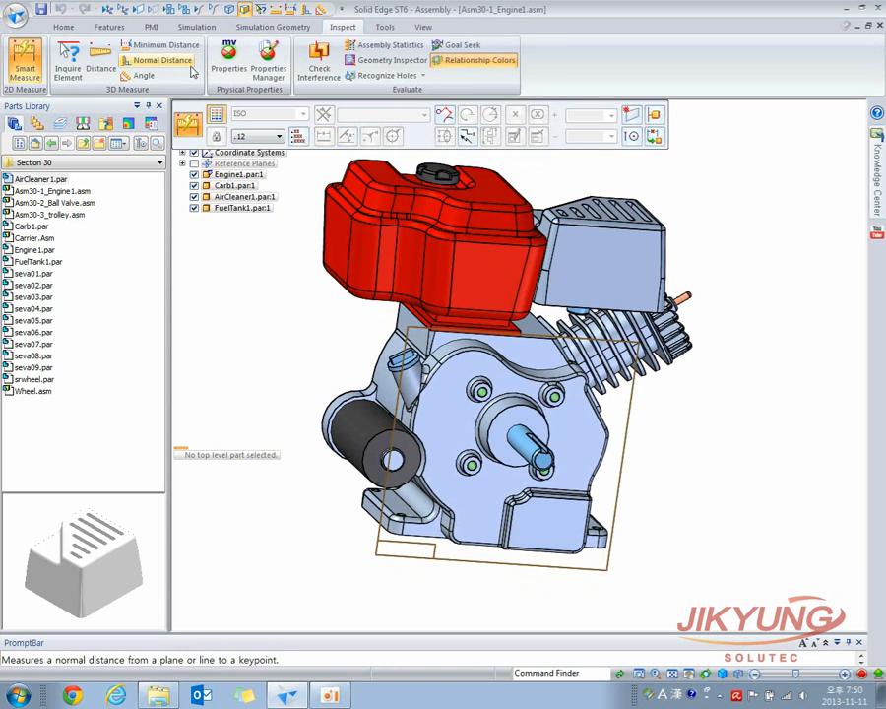
Step: Add a PMI Smart Dimension for the width across the mounting feet, place it below the engine and reveal it in the assembly tree
click(151, 26)
click(215, 63)
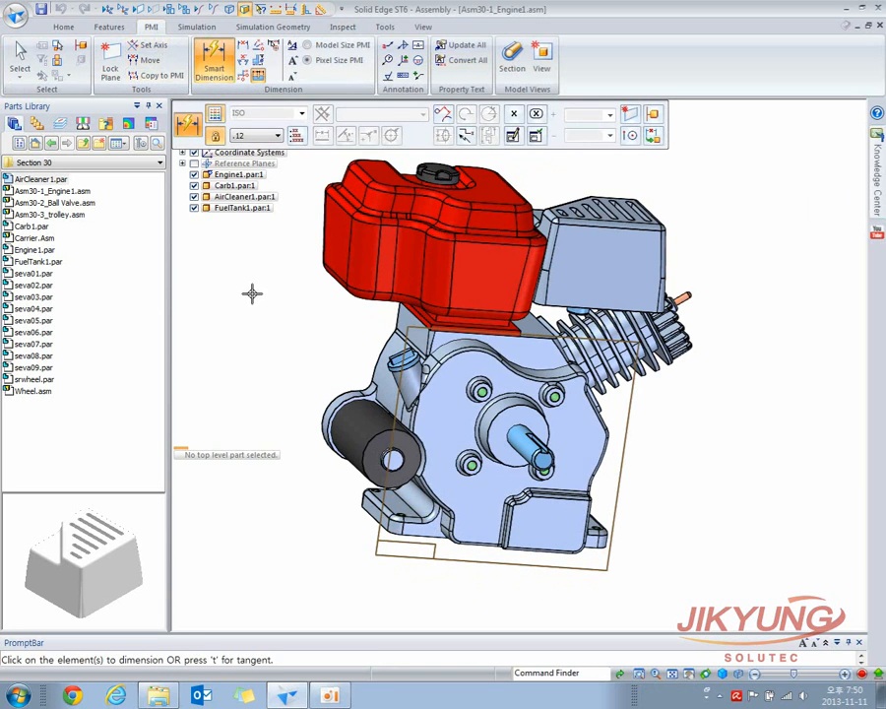
middle_drag(535, 458, 449, 406)
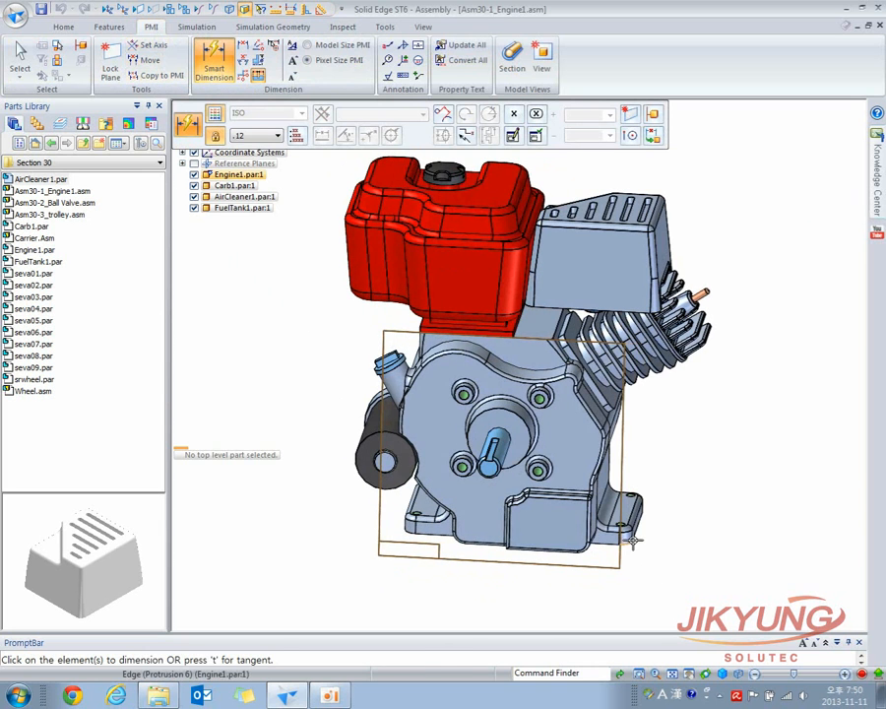
click(482, 539)
middle_drag(481, 540, 527, 539)
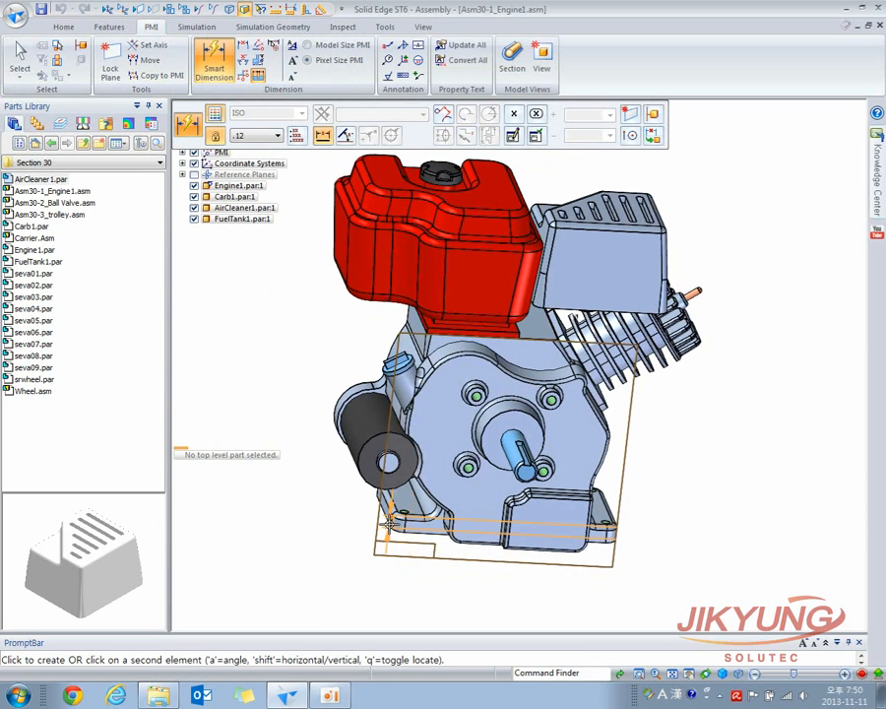
click(387, 519)
click(455, 576)
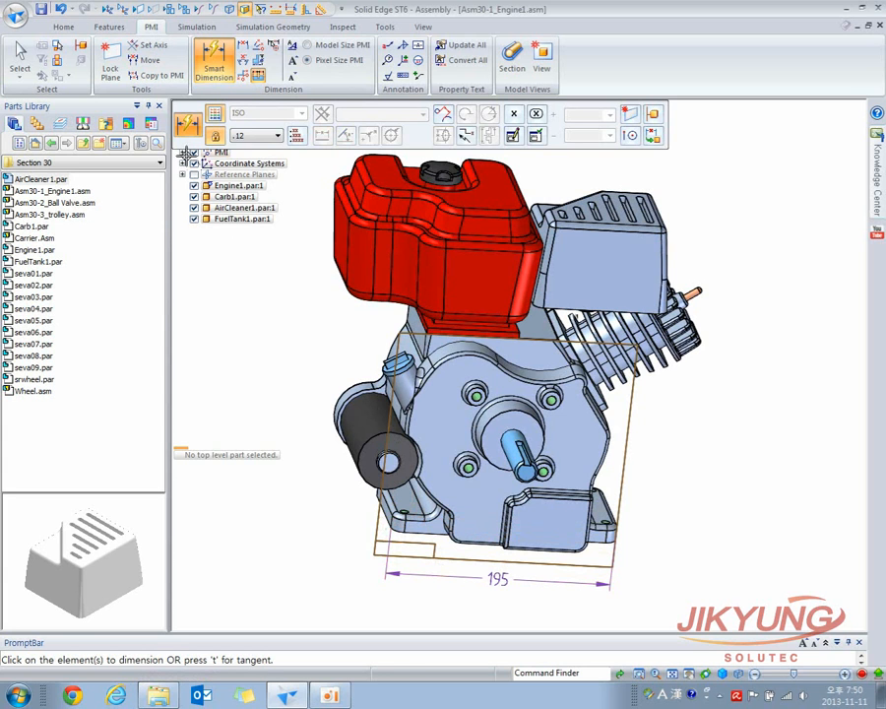
click(196, 163)
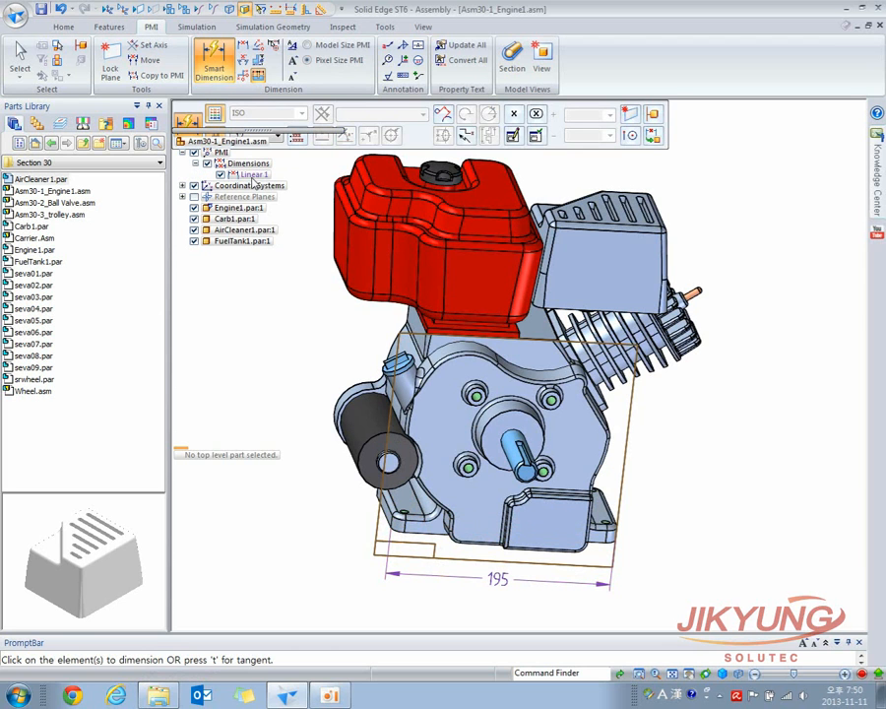
click(20, 57)
Step: Use Inquire Element to read the coordinates of a keypoint on the fuel tank's top front edge
click(343, 26)
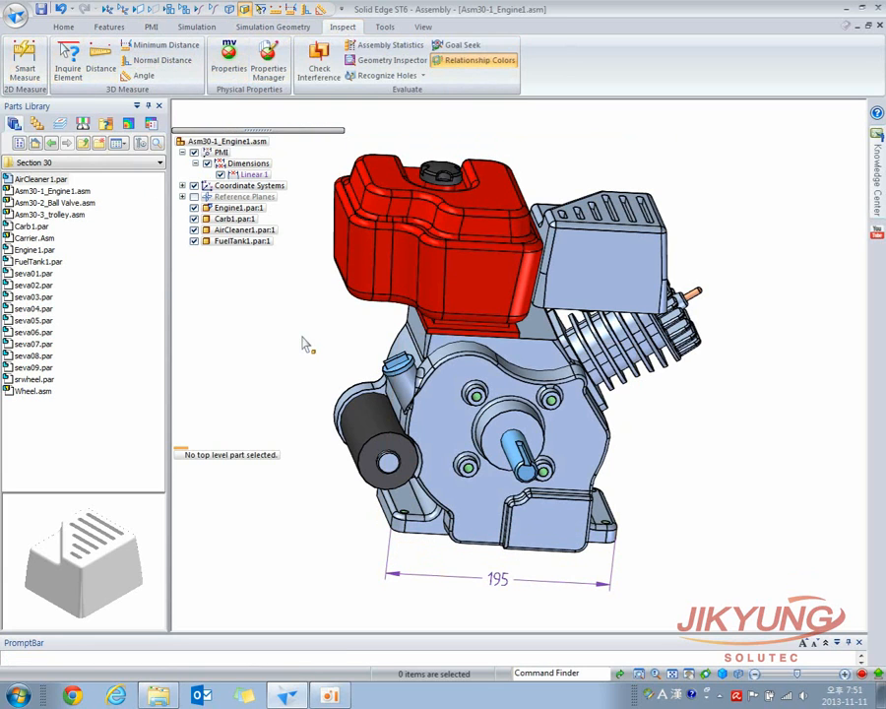
middle_drag(299, 334, 250, 326)
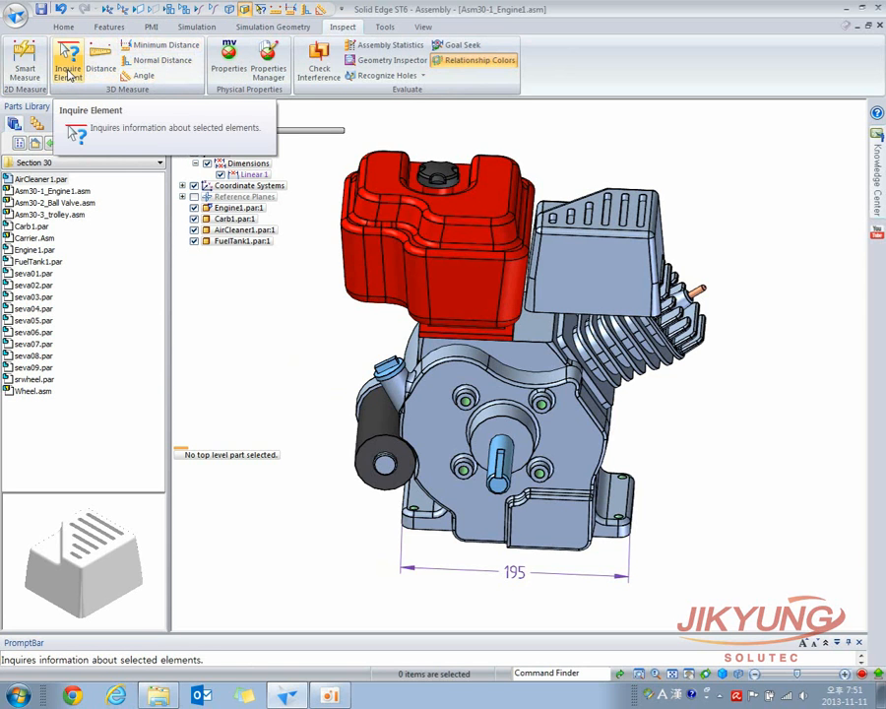
click(68, 71)
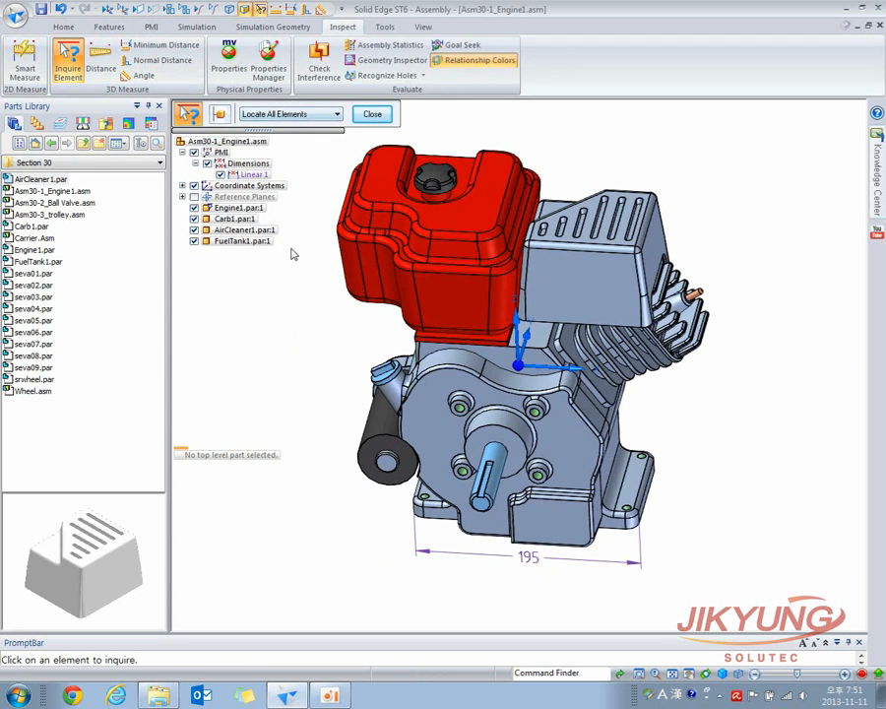
click(478, 238)
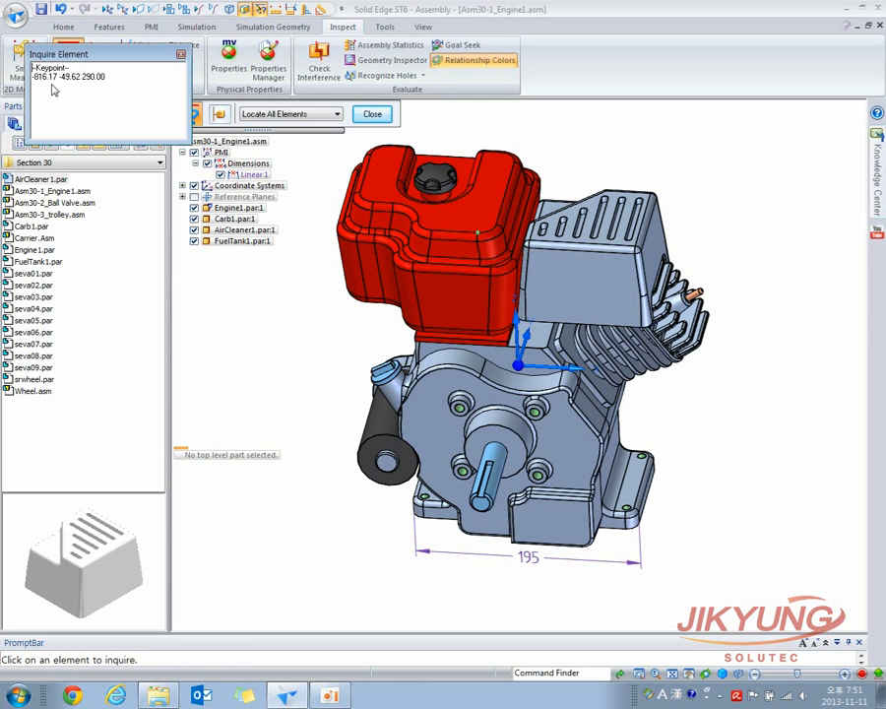
drag(58, 78, 82, 81)
Step: Inquire the length of a straight edge and the surface area of the planar face on the fuel tank's top
click(504, 201)
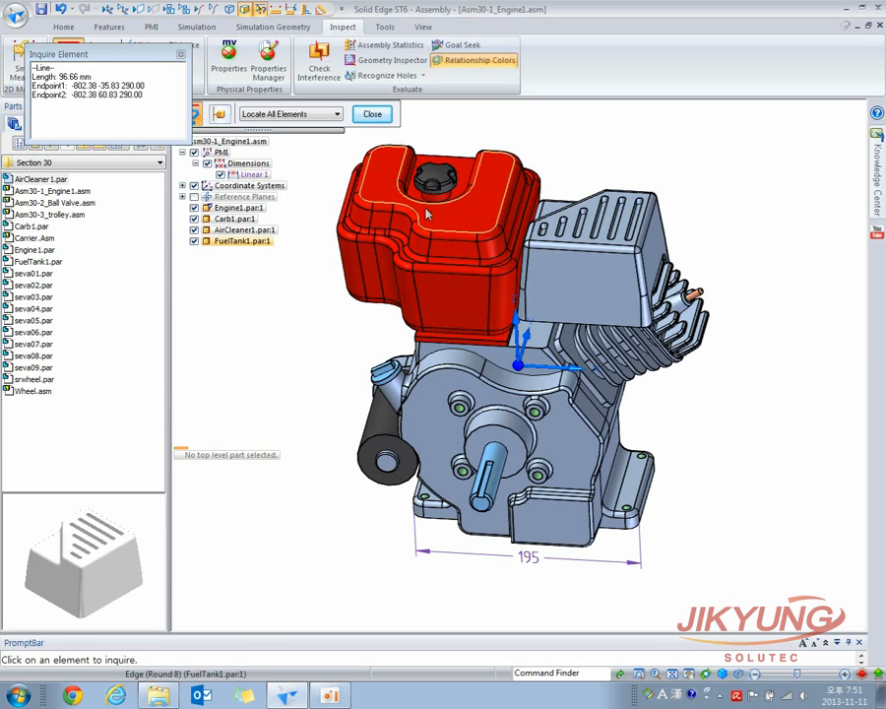
click(70, 77)
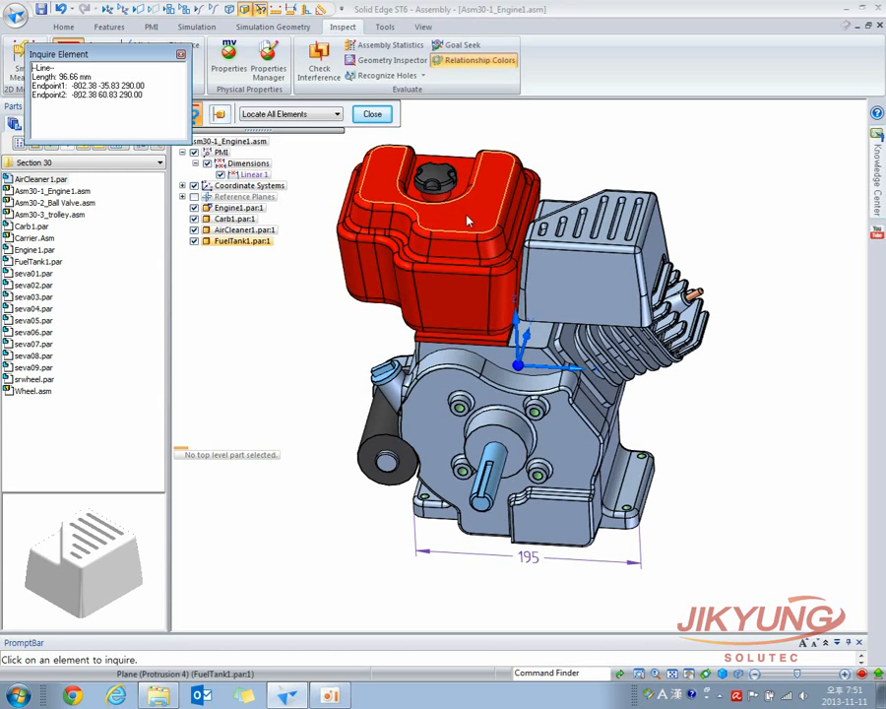
click(414, 219)
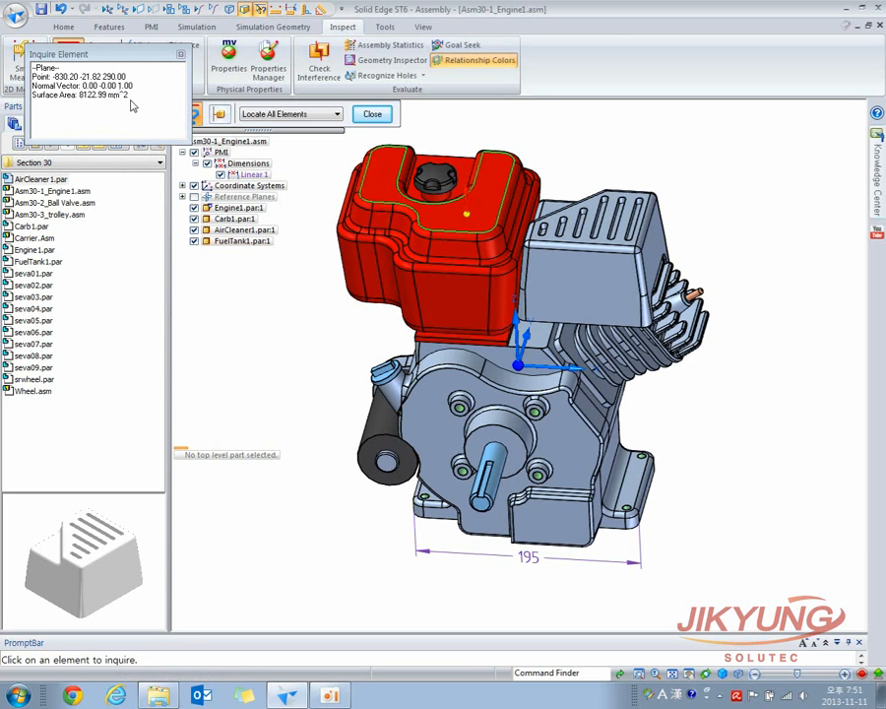
click(373, 114)
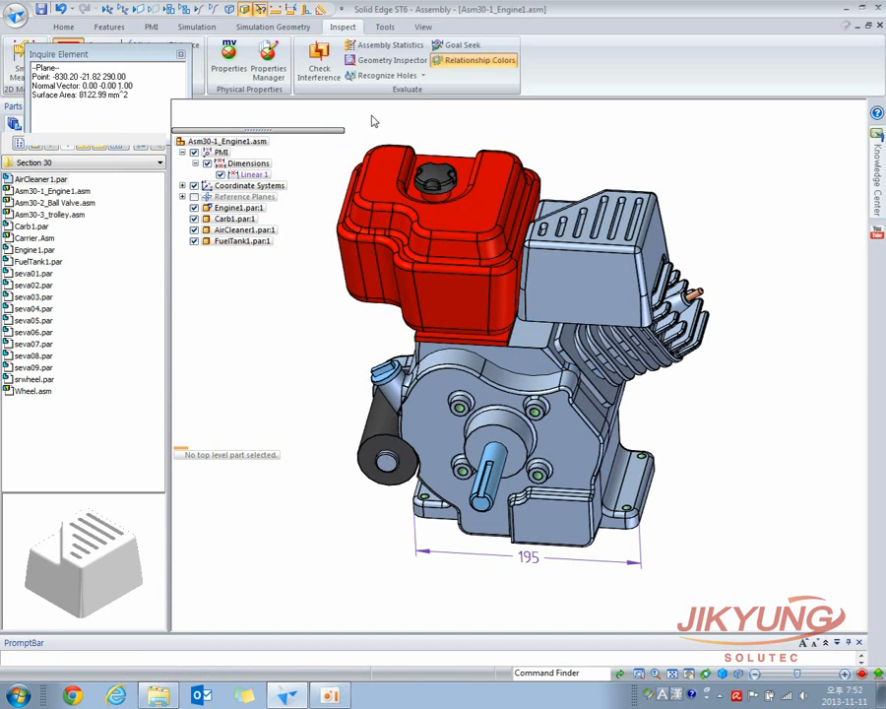
Step: Measure the 3D distance from a corner of the fuel tank's top to the air cleaner's front top corner, including its axis deltas
middle_drag(344, 307, 337, 291)
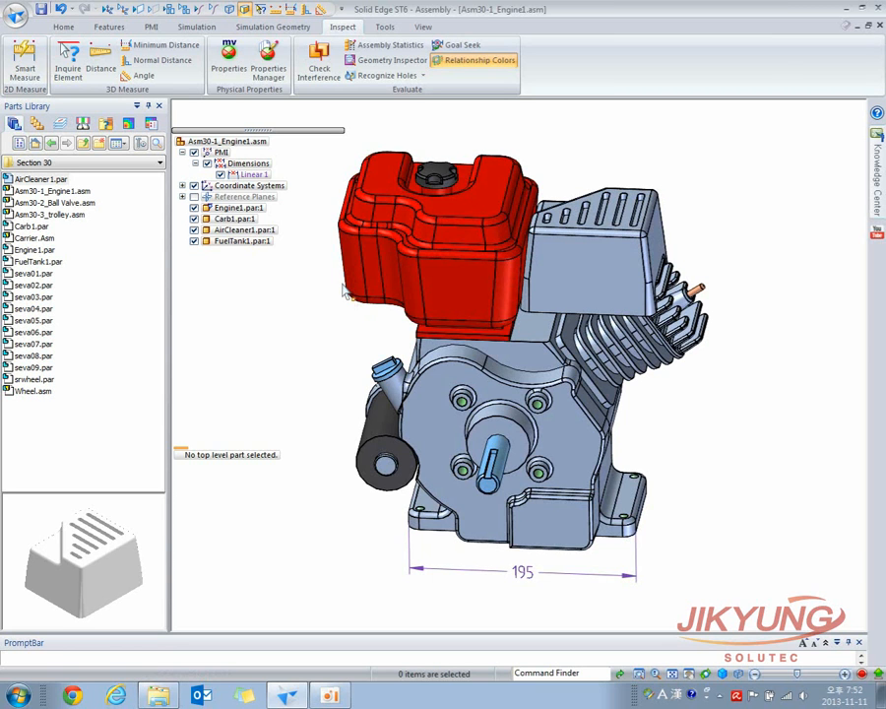
middle_drag(332, 259, 304, 273)
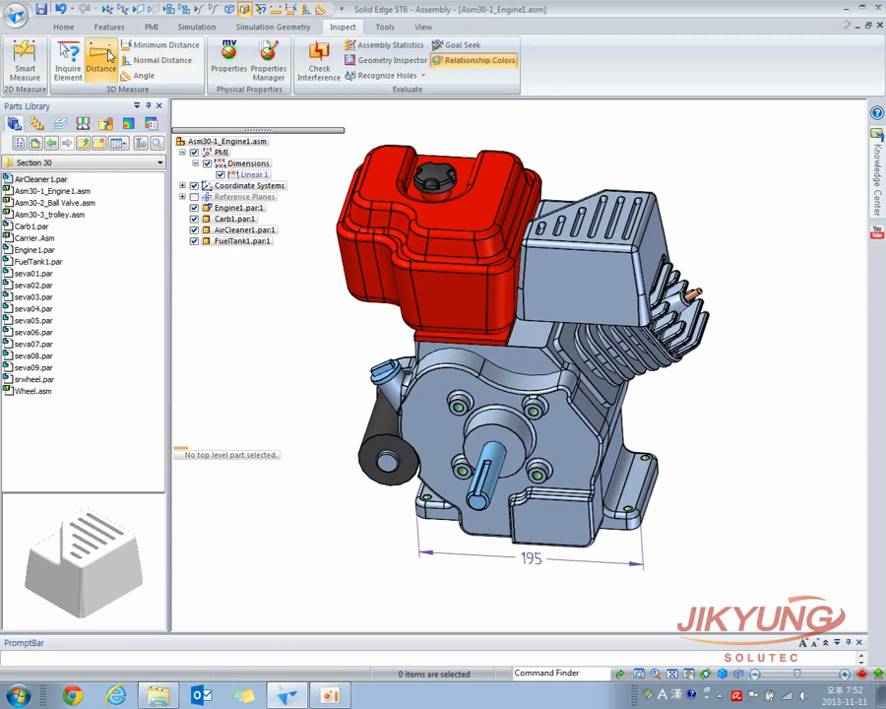
click(99, 61)
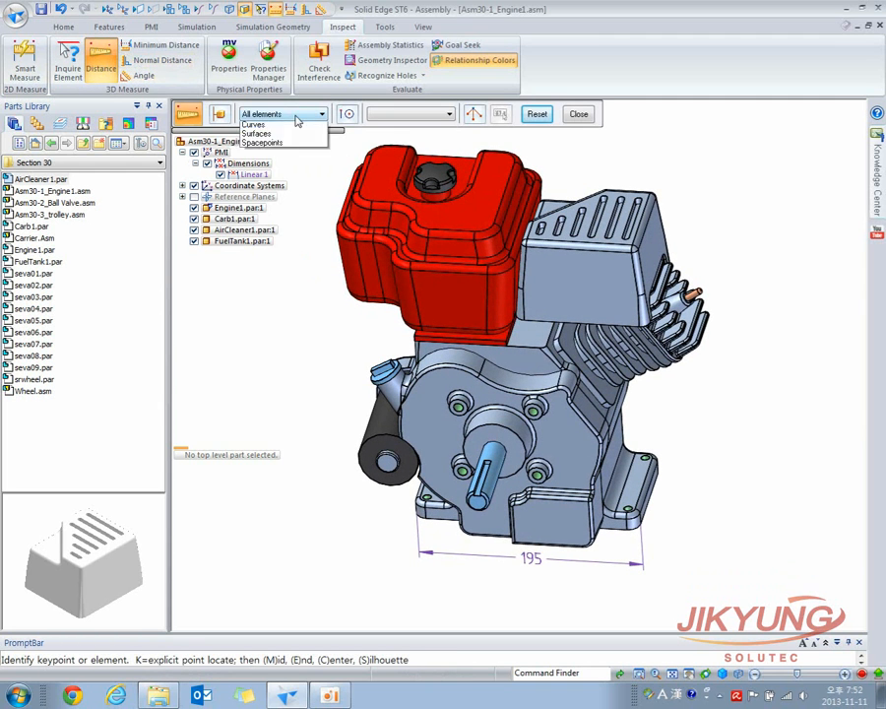
click(374, 205)
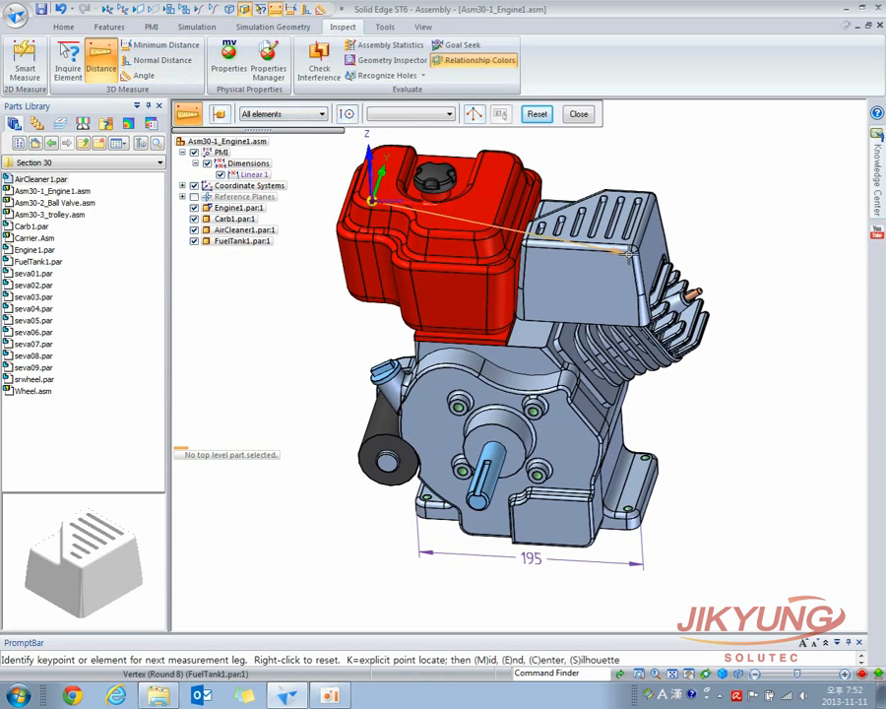
click(631, 248)
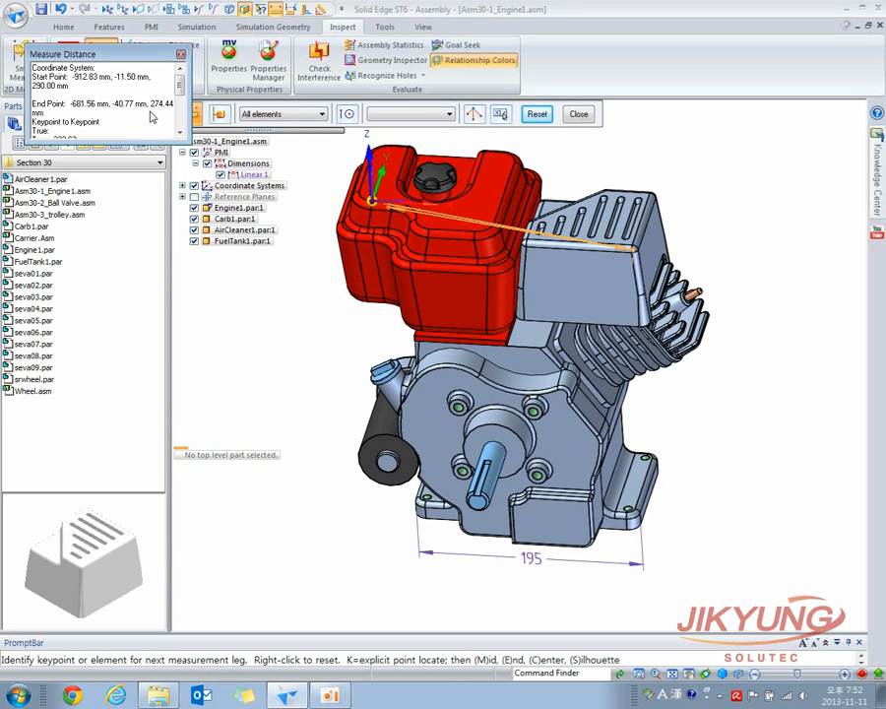
scroll(179, 89, down, 2)
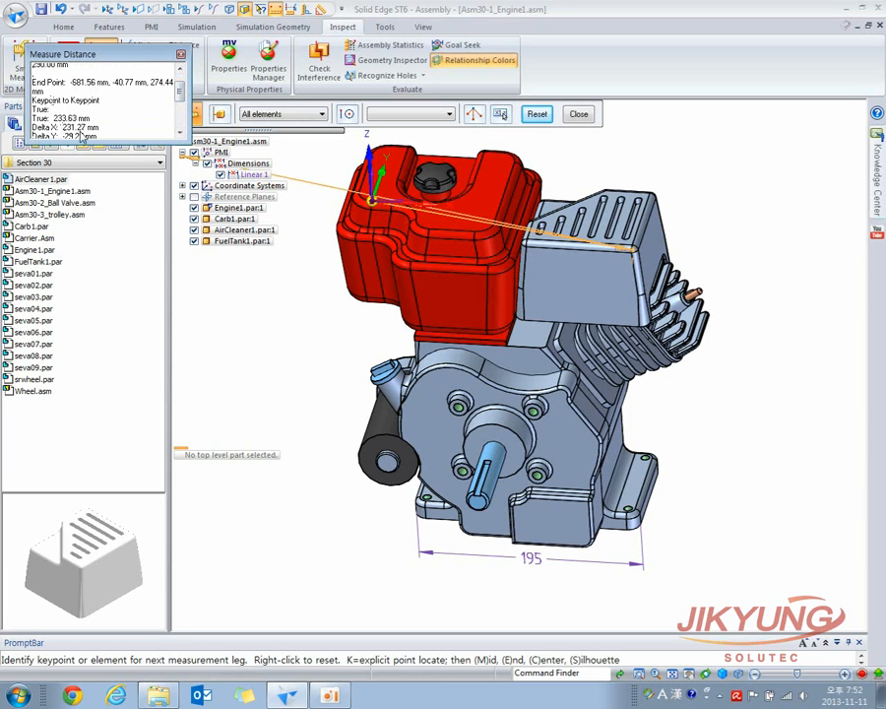
scroll(123, 84, down, 1)
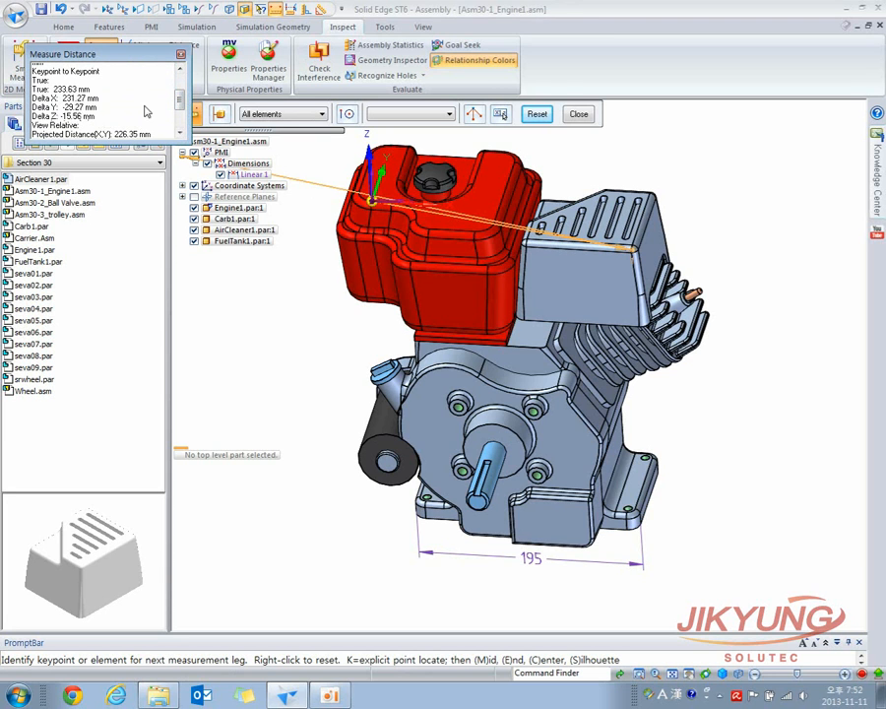
click(181, 56)
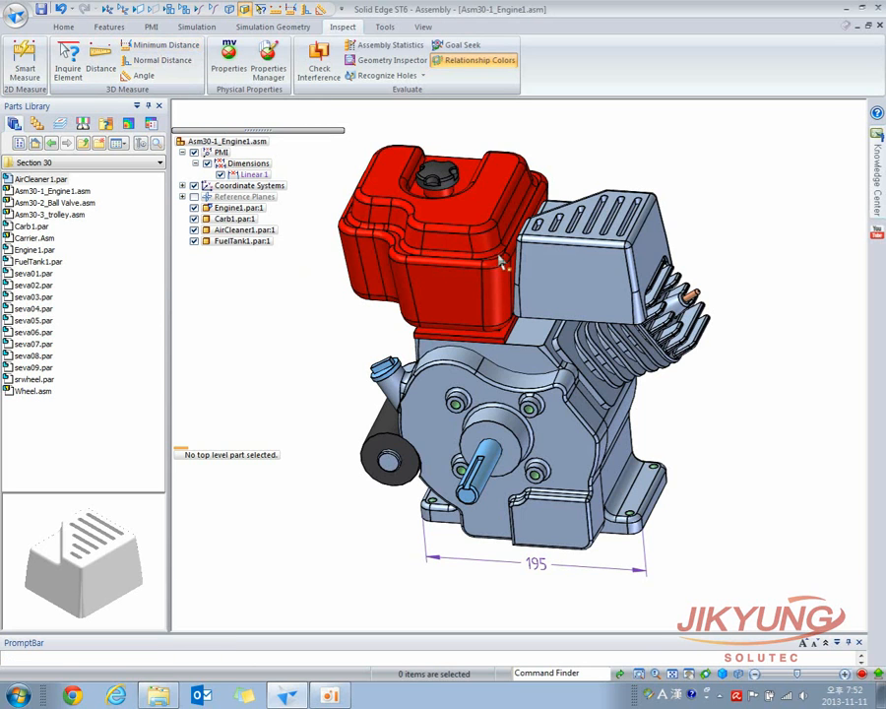
Step: Measure the minimum distance from the air cleaner's outer side face to the end of the dark cylinder beside the engine's crankcase
click(162, 46)
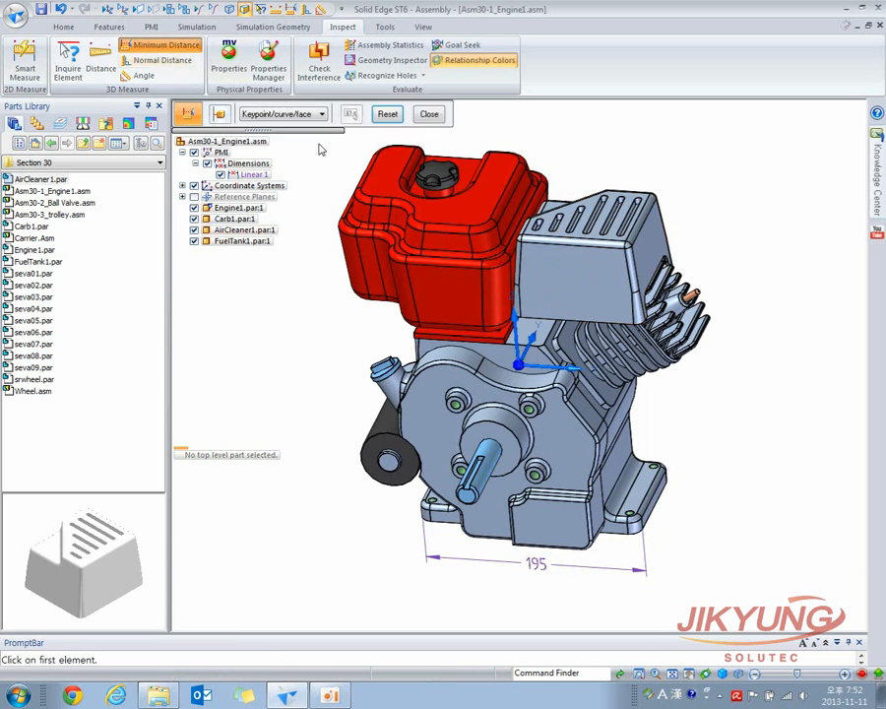
click(653, 246)
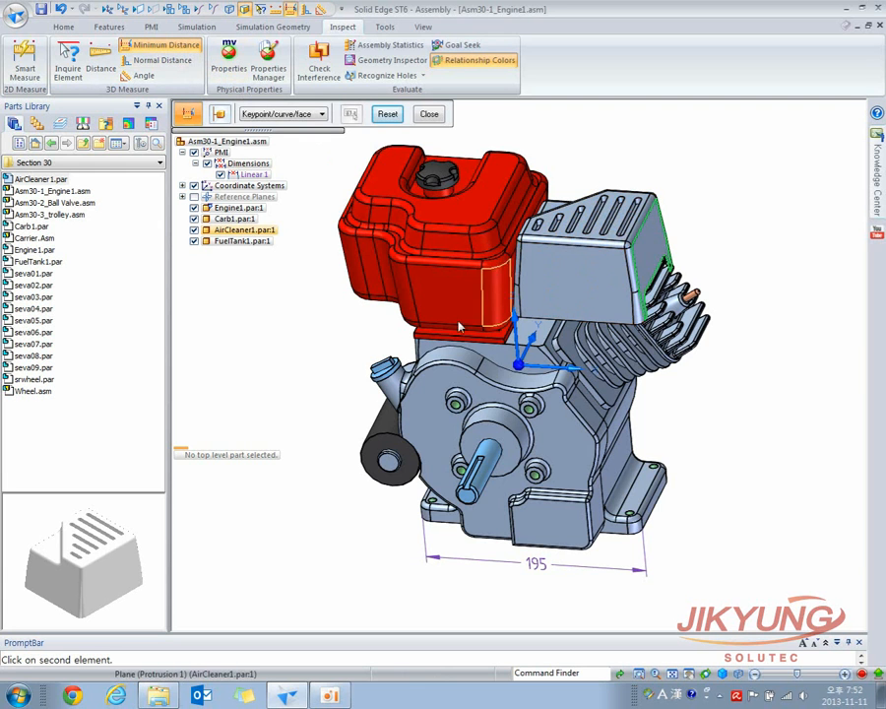
middle_drag(653, 251, 669, 266)
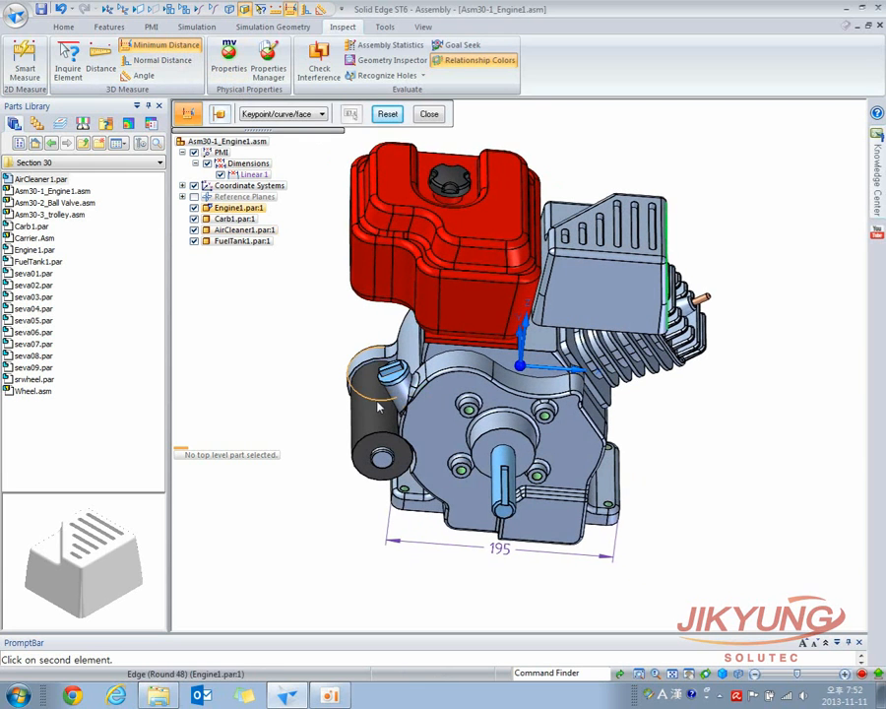
click(375, 466)
middle_drag(519, 348, 446, 324)
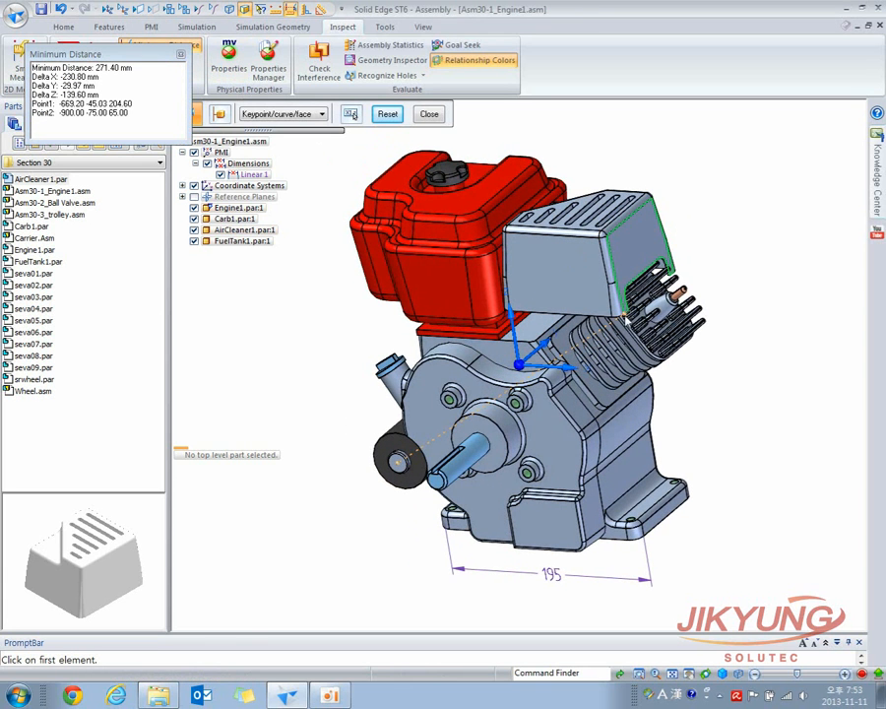
scroll(627, 316, up, 3)
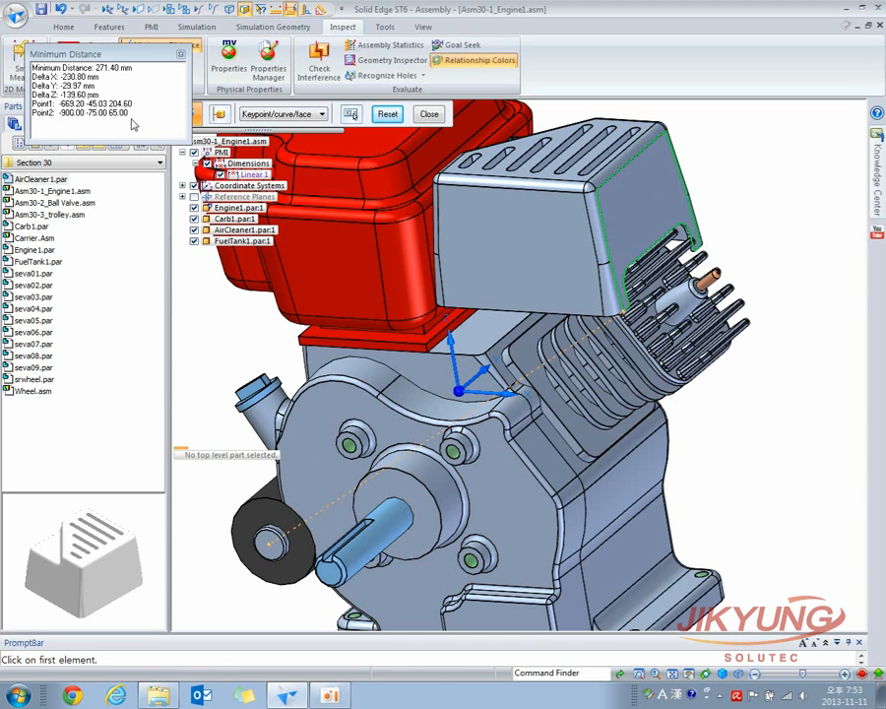
click(427, 114)
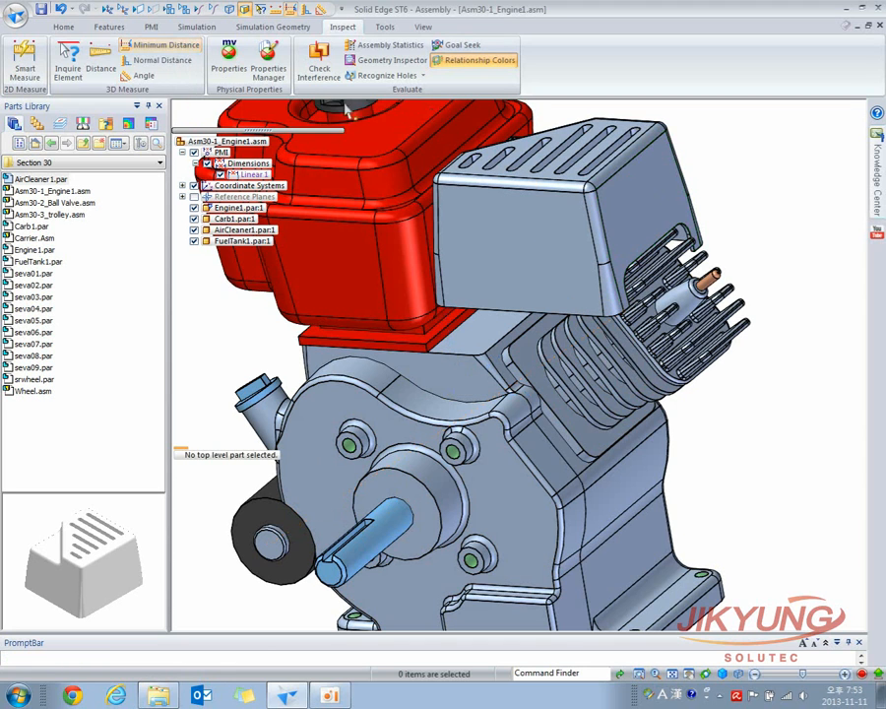
Step: Measure the normal distance from the bottom plane of the engine's base to a keypoint on the fuel tank's top front corner
click(177, 66)
scroll(282, 334, down, 3)
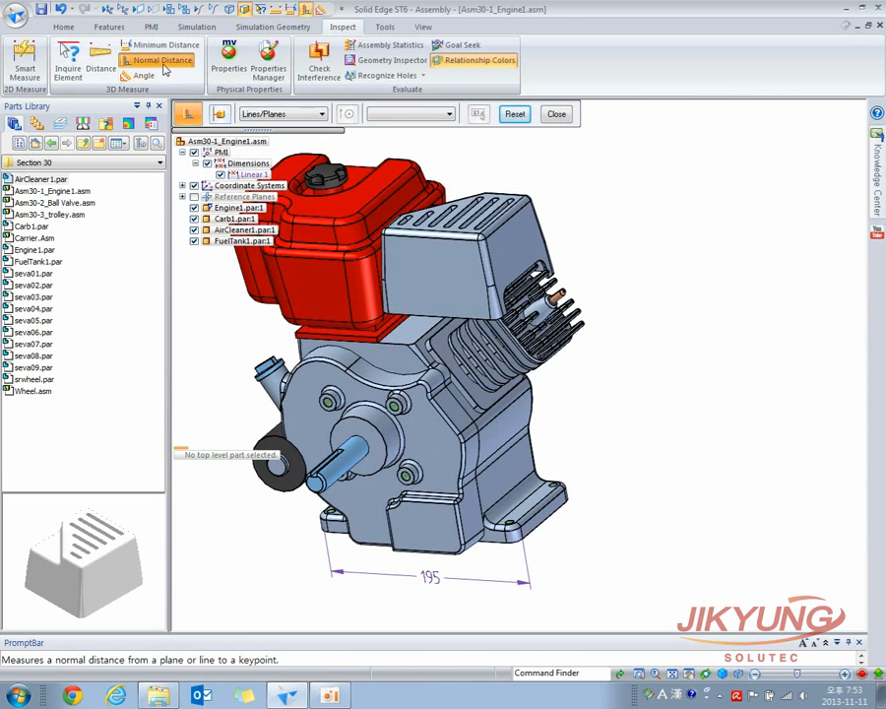
middle_drag(215, 343, 286, 261)
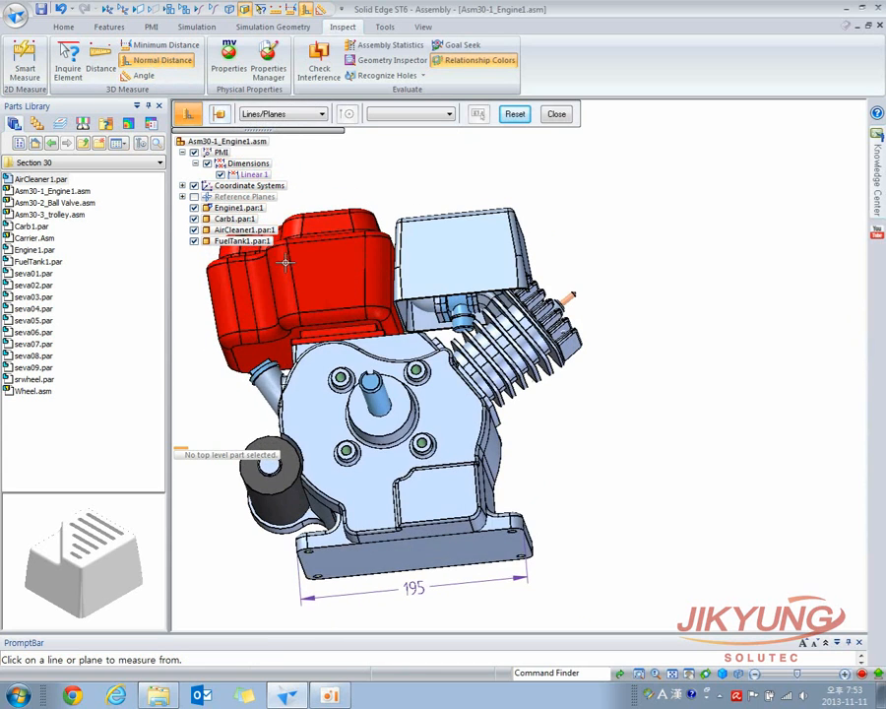
click(355, 561)
middle_drag(592, 340, 587, 407)
scroll(300, 187, up, 5)
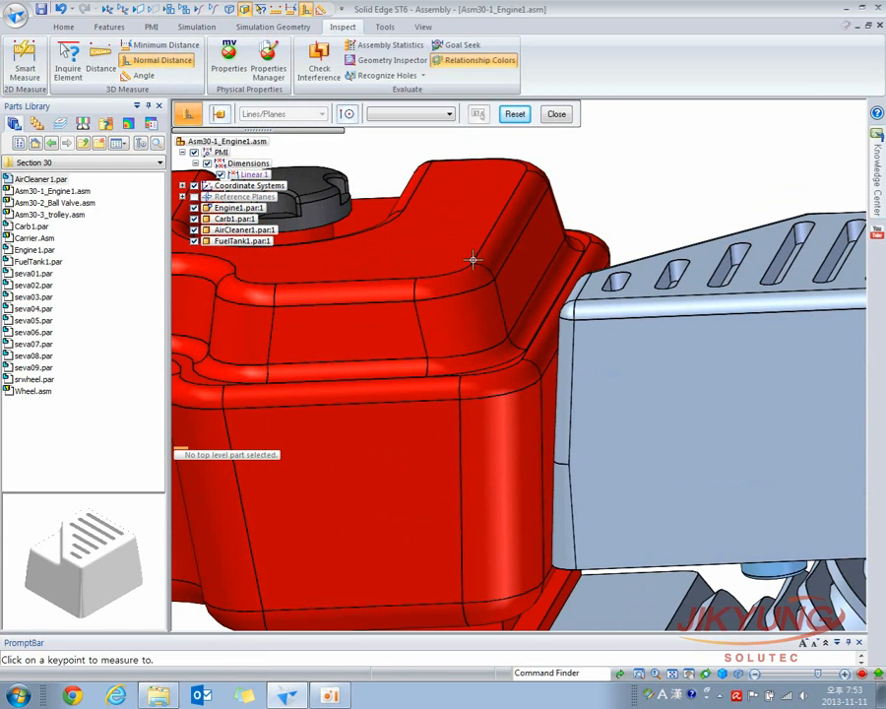
click(471, 297)
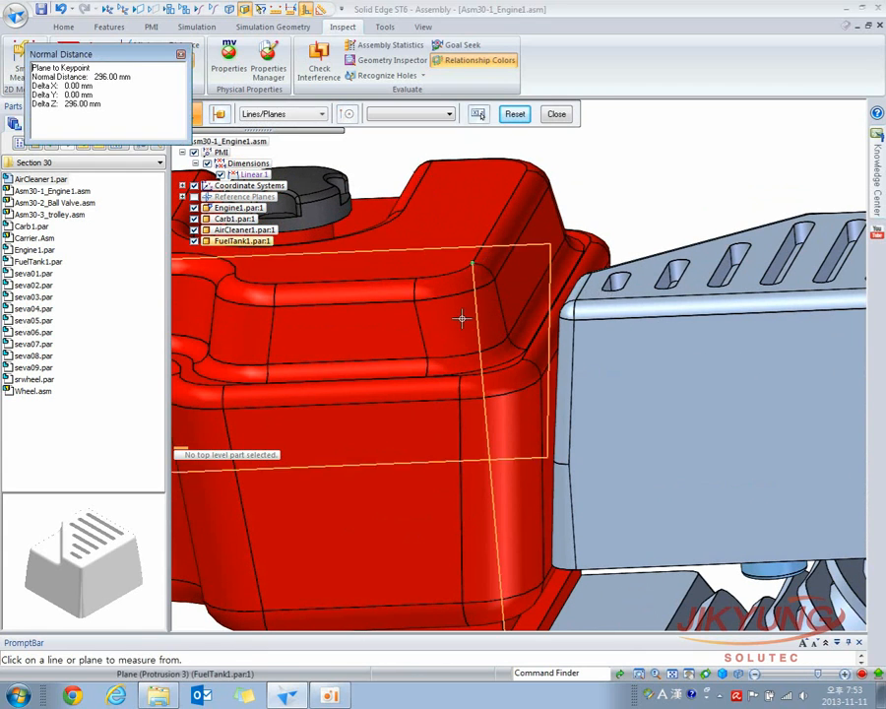
scroll(463, 317, down, 5)
middle_drag(465, 328, 245, 518)
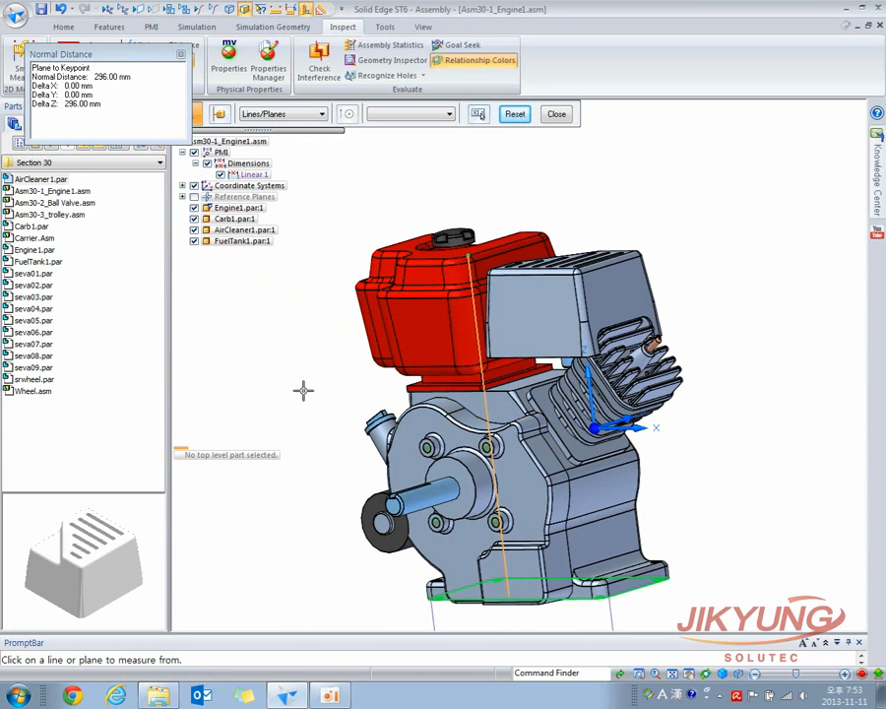
mouse_move(303, 391)
middle_down()
mouse_move(347, 398)
mouse_move(317, 386)
mouse_move(303, 400)
mouse_move(311, 403)
middle_up()
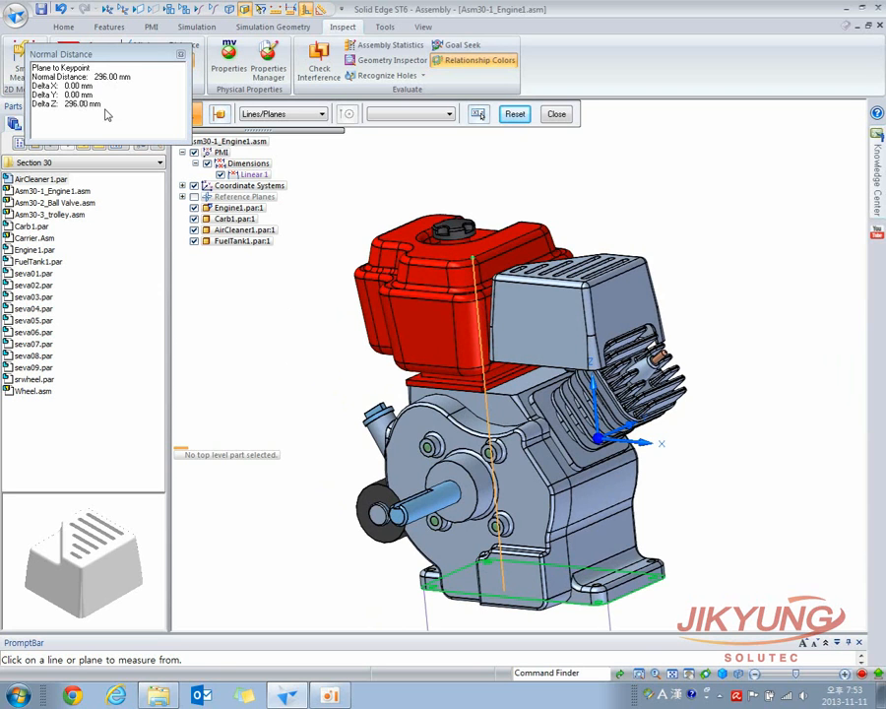
key(Escape)
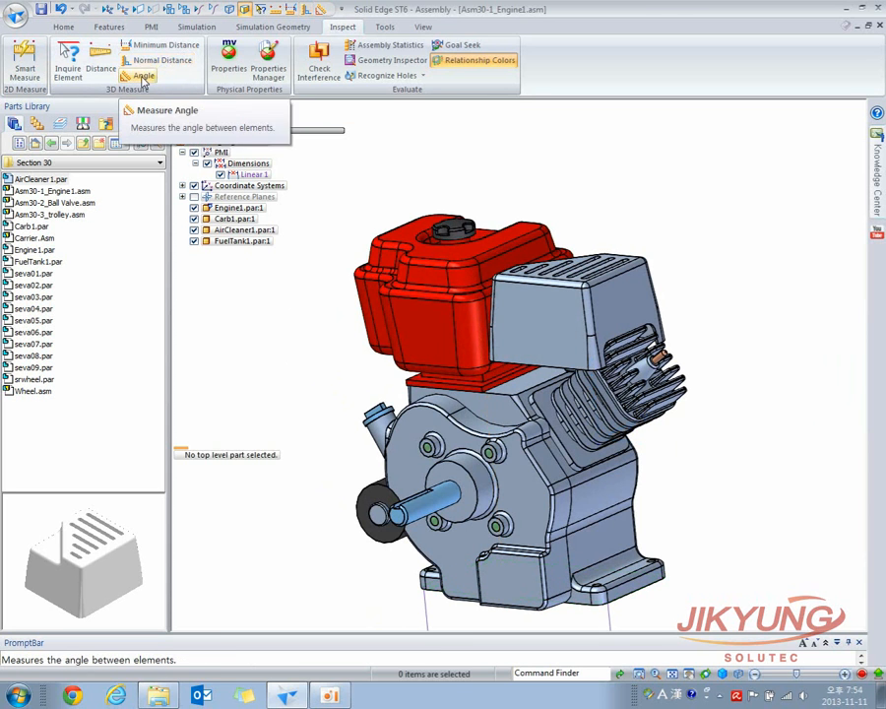
Step: Measure the angle between the bottom plane of the engine's base and the air cleaner's outer side face
click(143, 75)
middle_drag(326, 409, 369, 448)
click(517, 596)
click(621, 286)
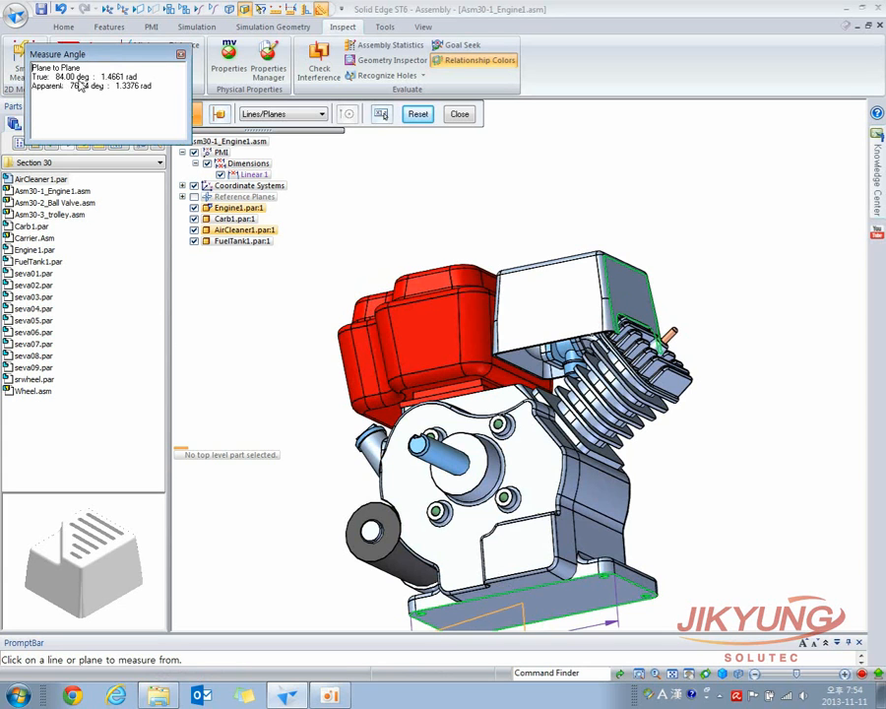
click(180, 56)
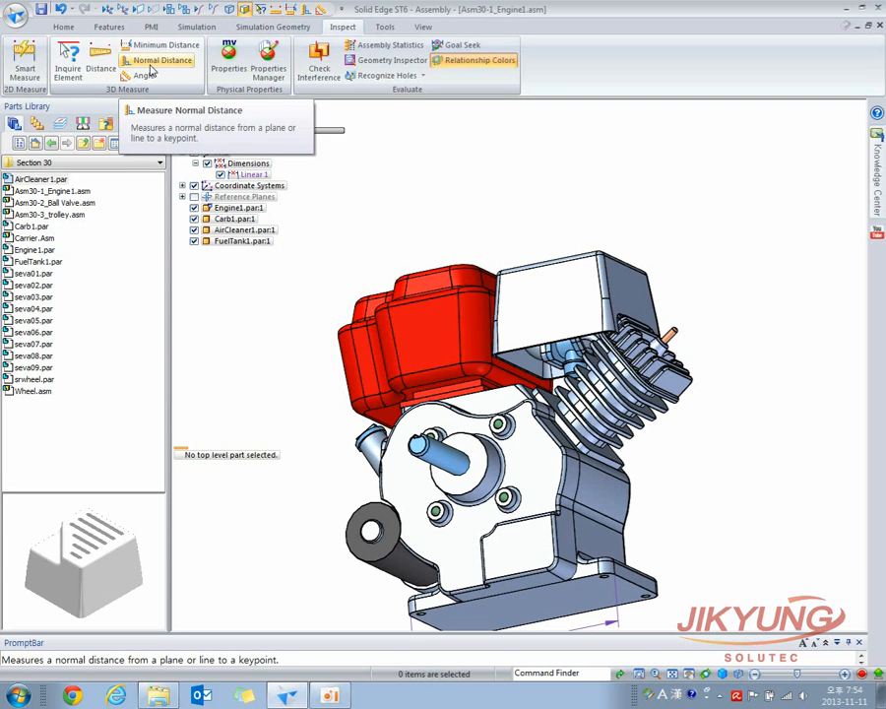
Step: Open the assembly Asm30-2_Ball Valve.asm from the Section 30 folder
click(152, 27)
middle_drag(412, 153, 427, 232)
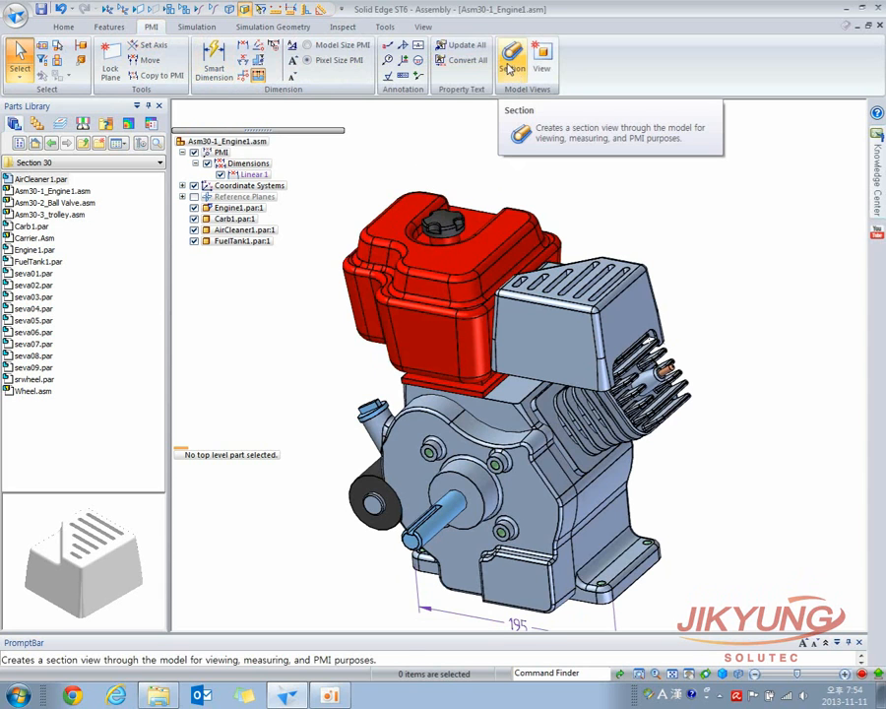
click(18, 17)
click(55, 76)
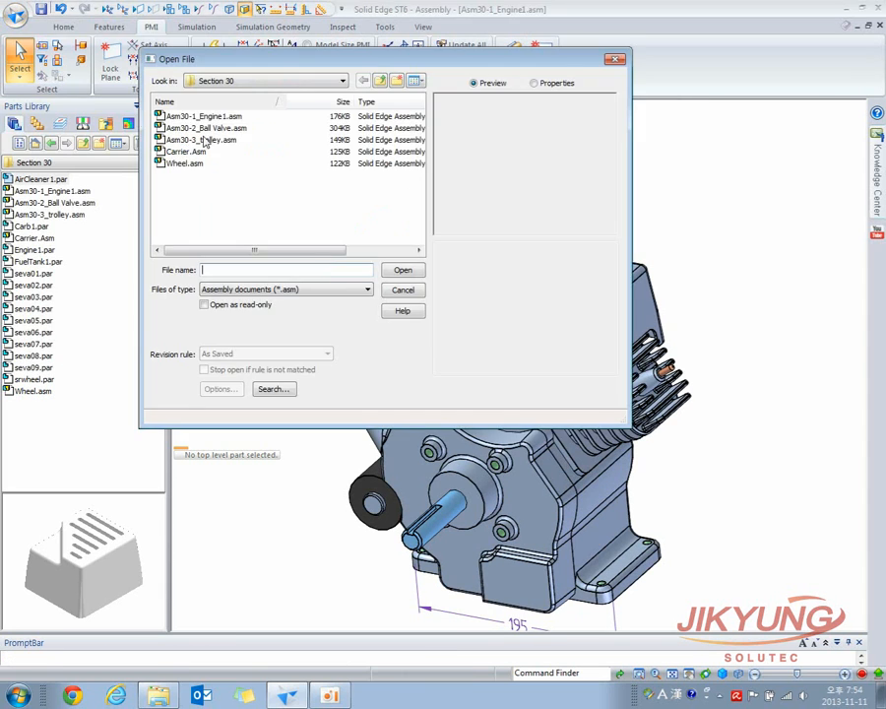
click(209, 128)
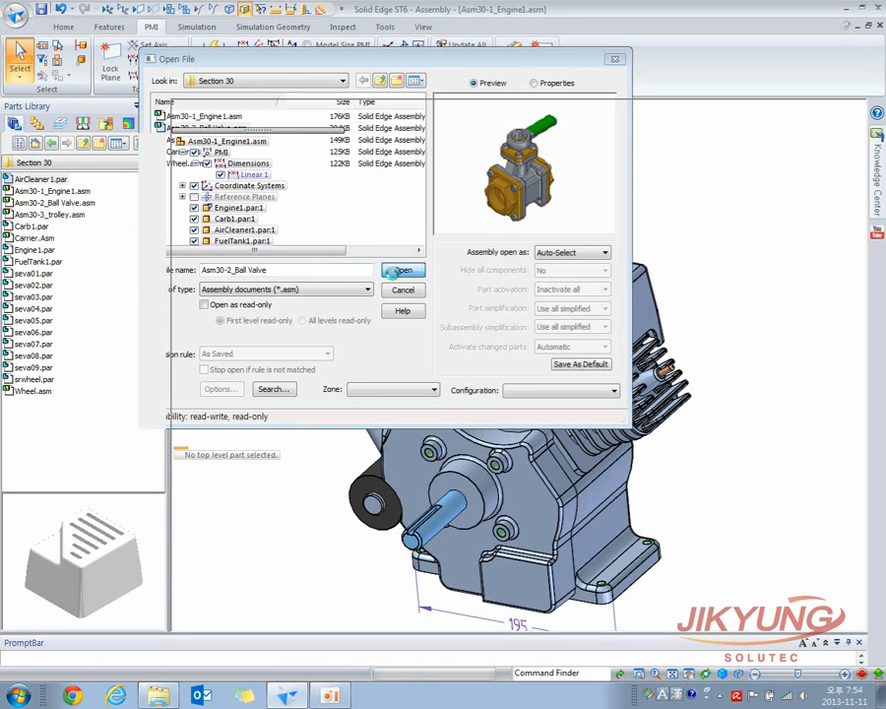
click(396, 270)
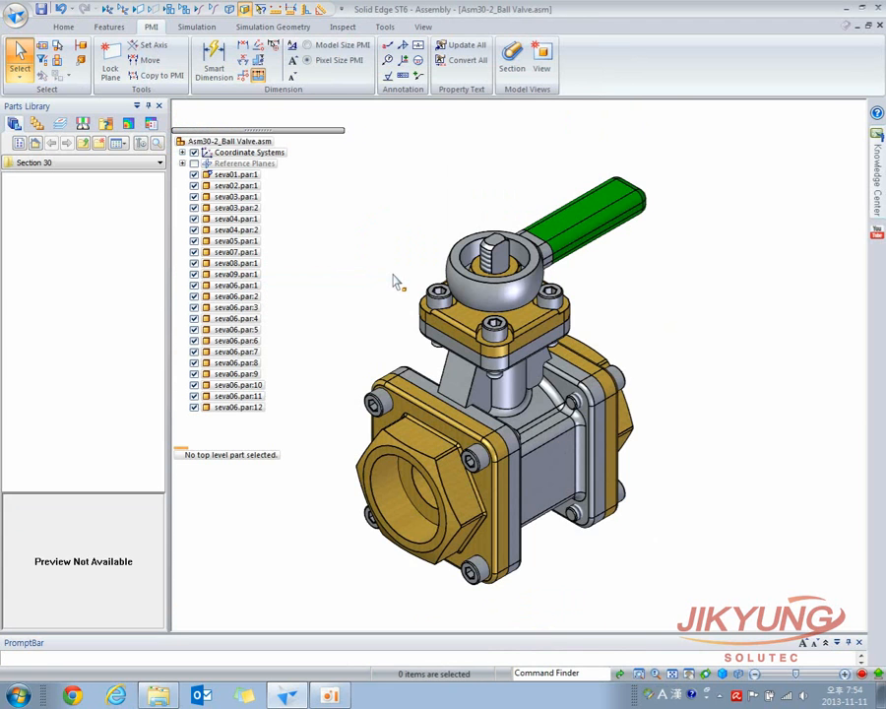
shift+middle_drag(383, 251, 413, 208)
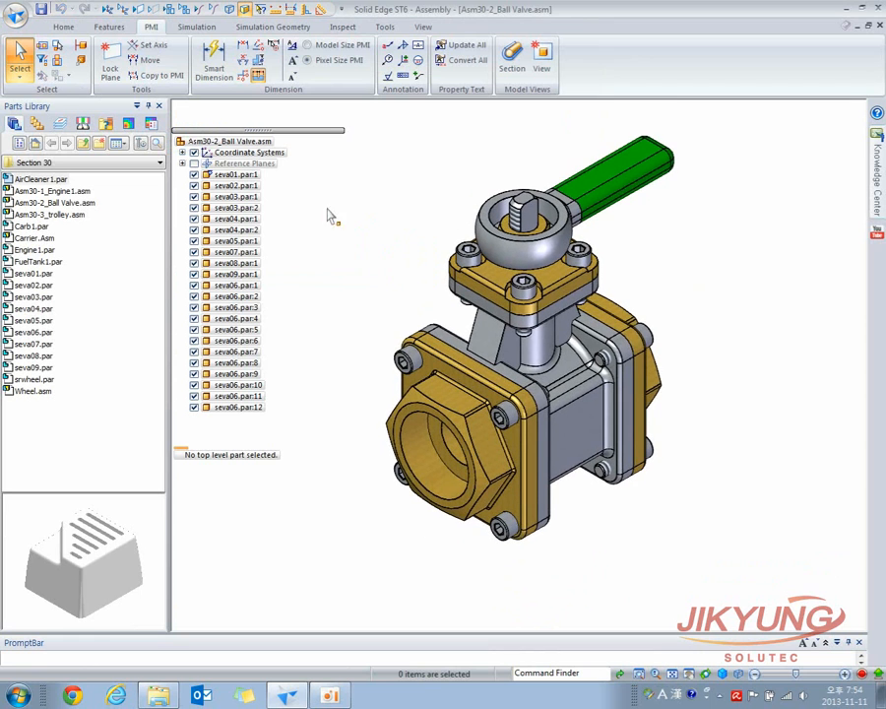
Step: Show the assembly's reference planes, turning on Top (xy), Right (yz) and Front (xz)
click(194, 164)
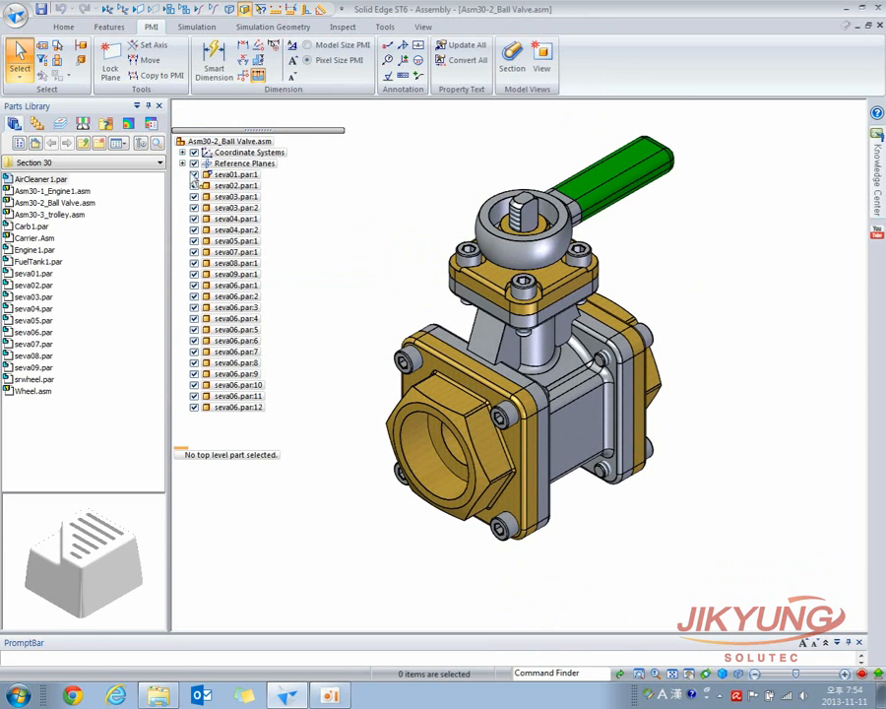
click(182, 164)
click(207, 174)
click(207, 185)
click(206, 196)
scroll(366, 197, down, 1)
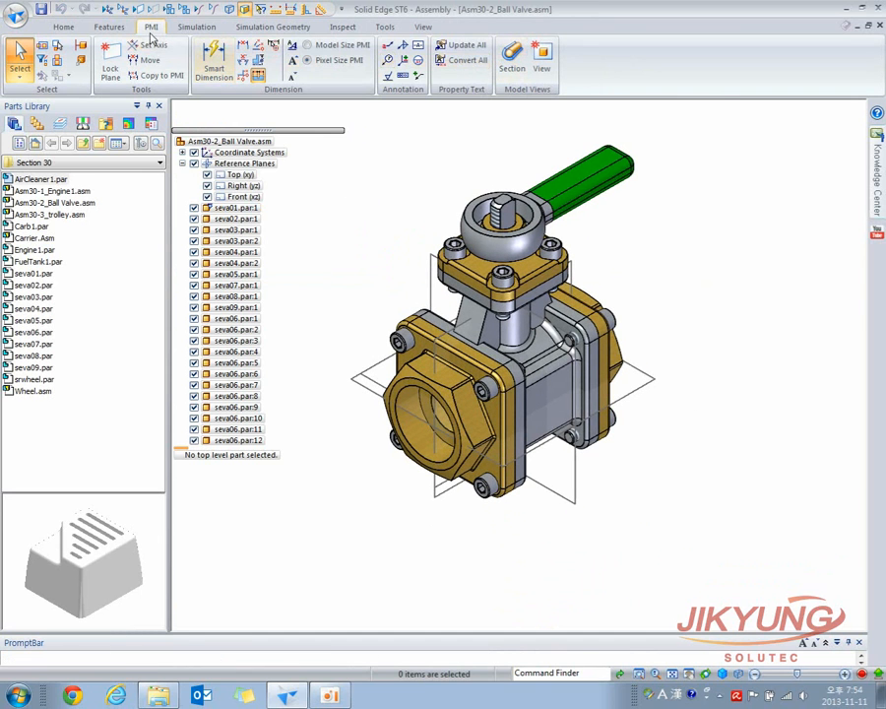
Step: Start a PMI section on the Top (xy) plane and sketch an open L-shaped profile with its corner at the valve's centre
click(510, 66)
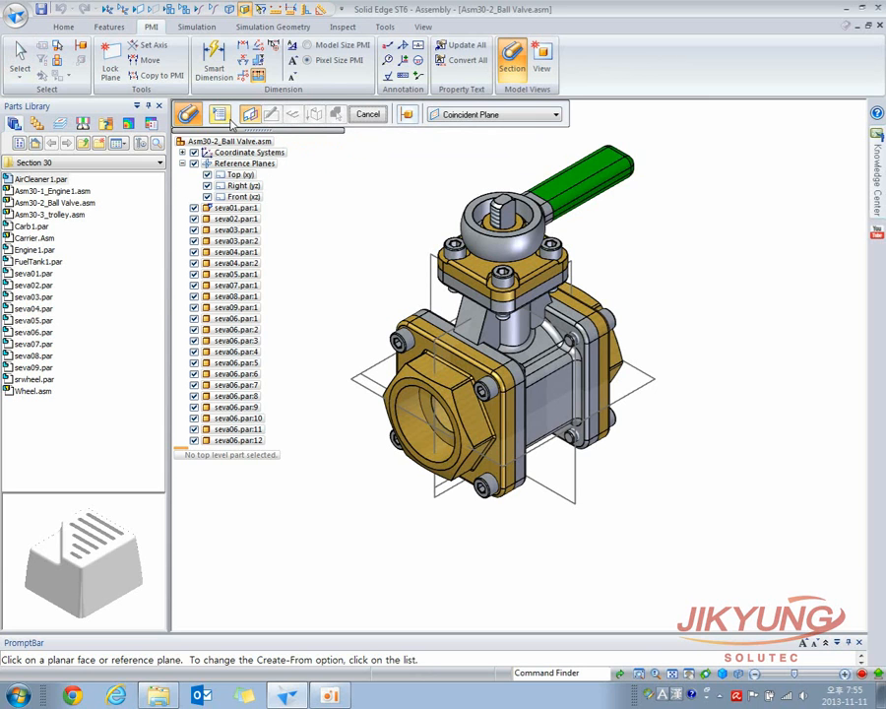
middle_drag(324, 209, 359, 258)
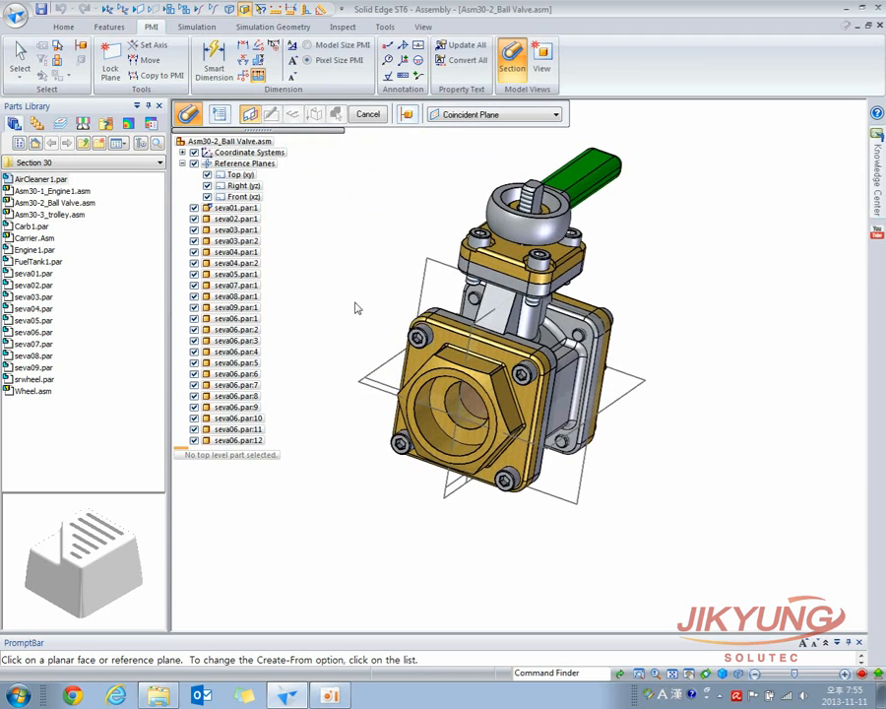
click(378, 382)
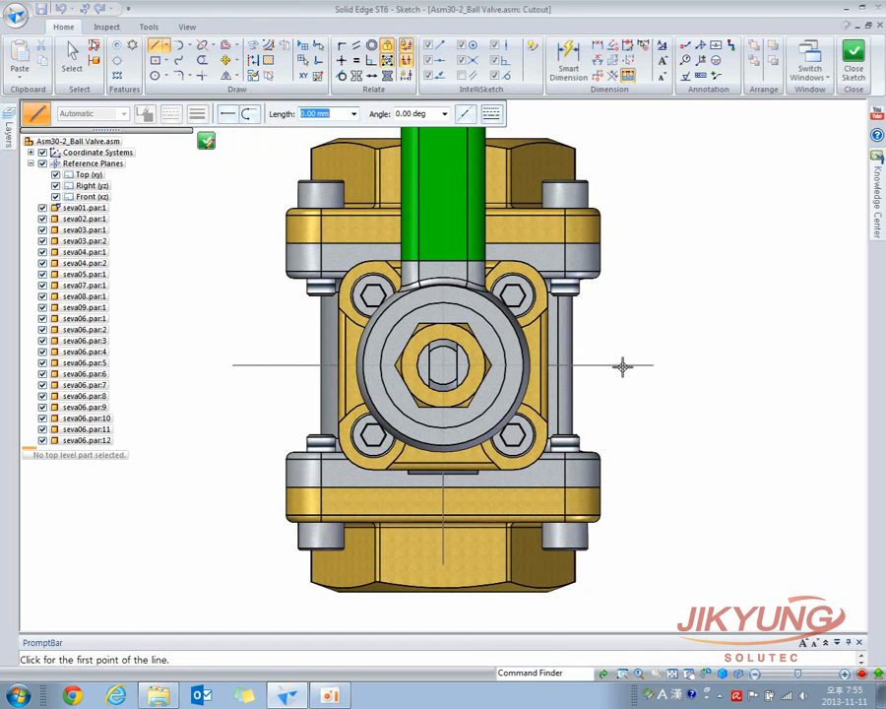
click(631, 366)
click(447, 620)
right_click(233, 375)
click(206, 140)
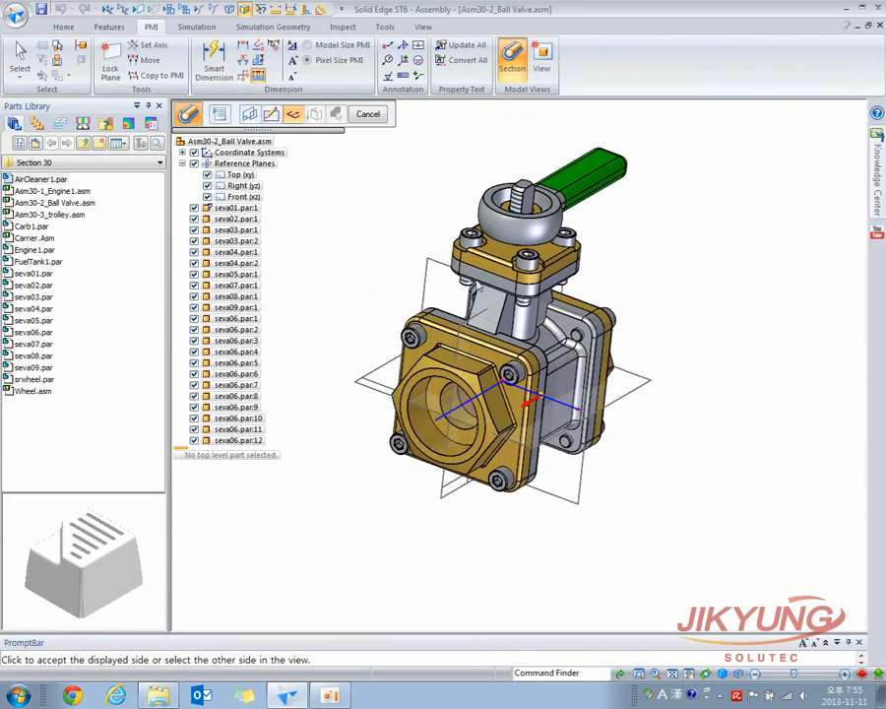
Step: Choose the front quadrant inside the L-shaped profile as the cut side and extend the section through all
click(512, 427)
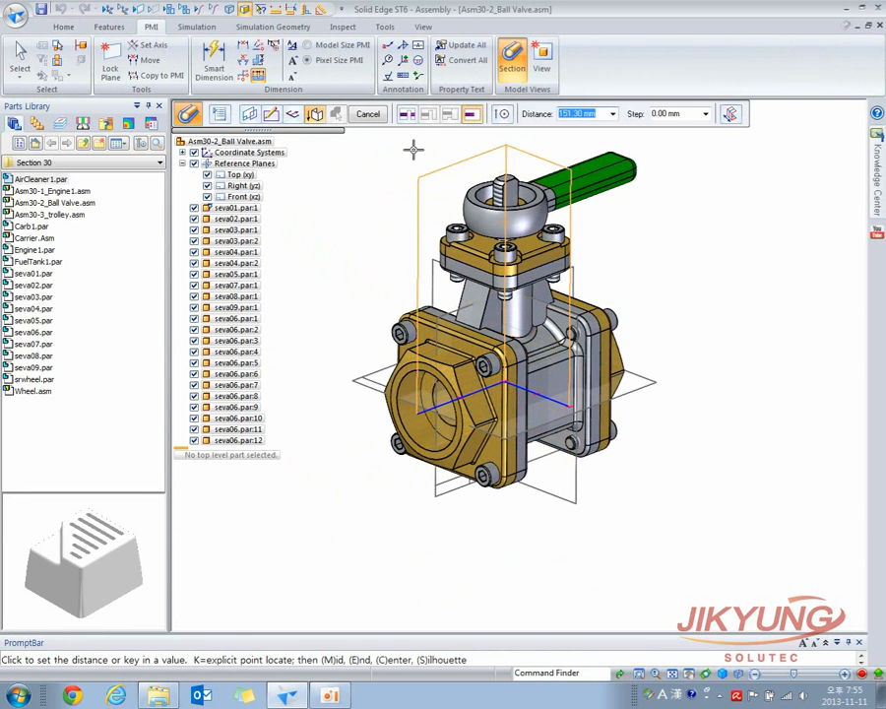
click(408, 114)
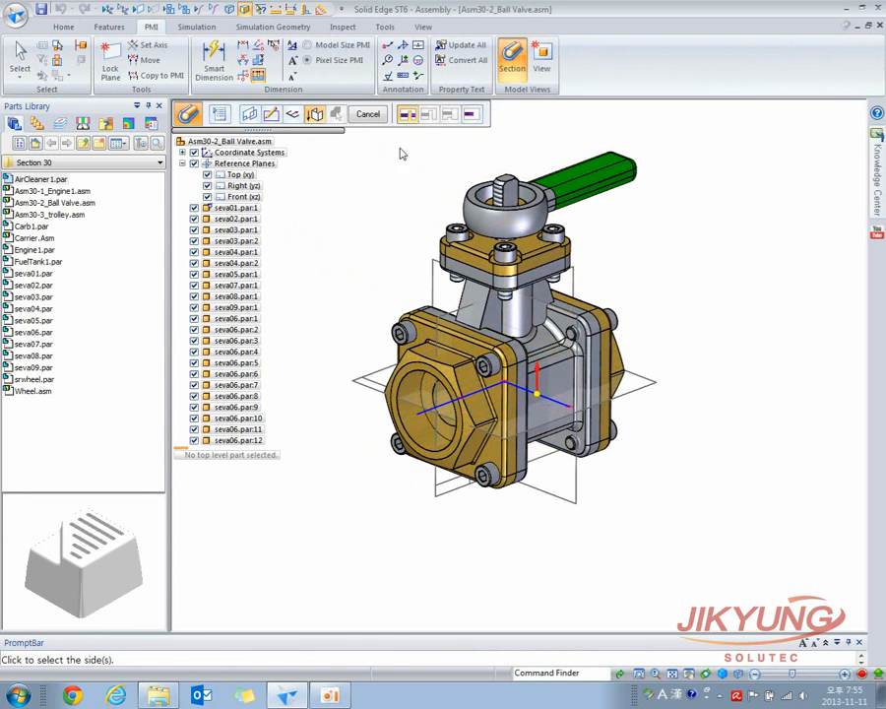
click(523, 397)
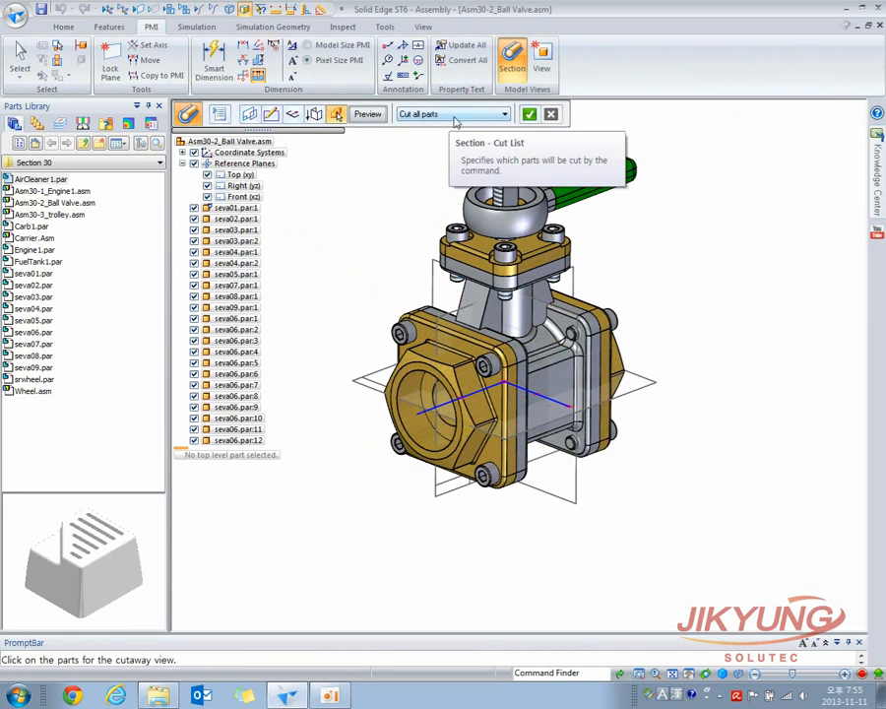
Step: Limit the section to chosen components with the Cut only selected parts option
click(455, 116)
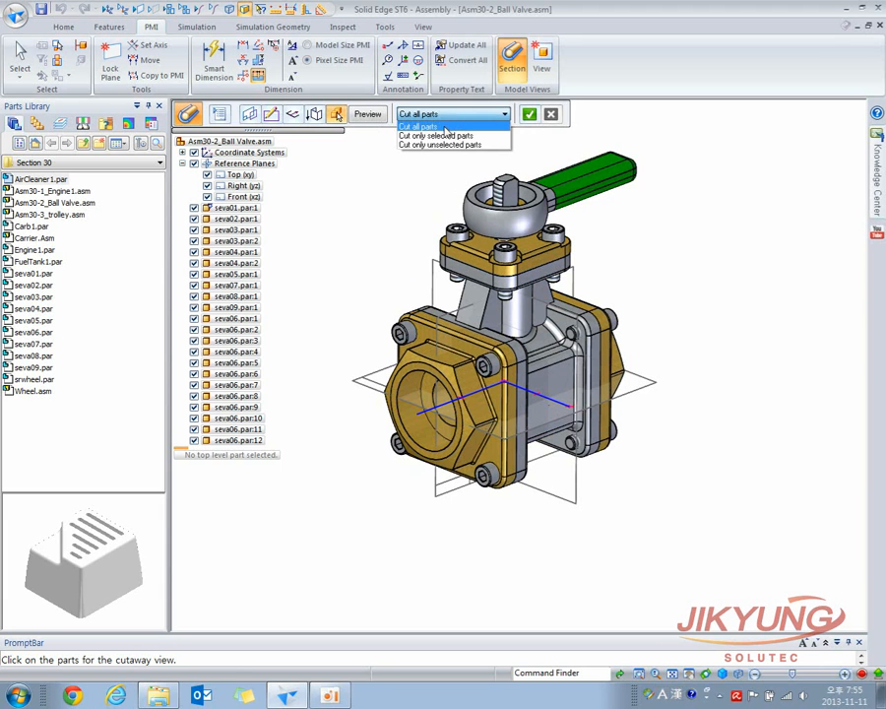
click(446, 127)
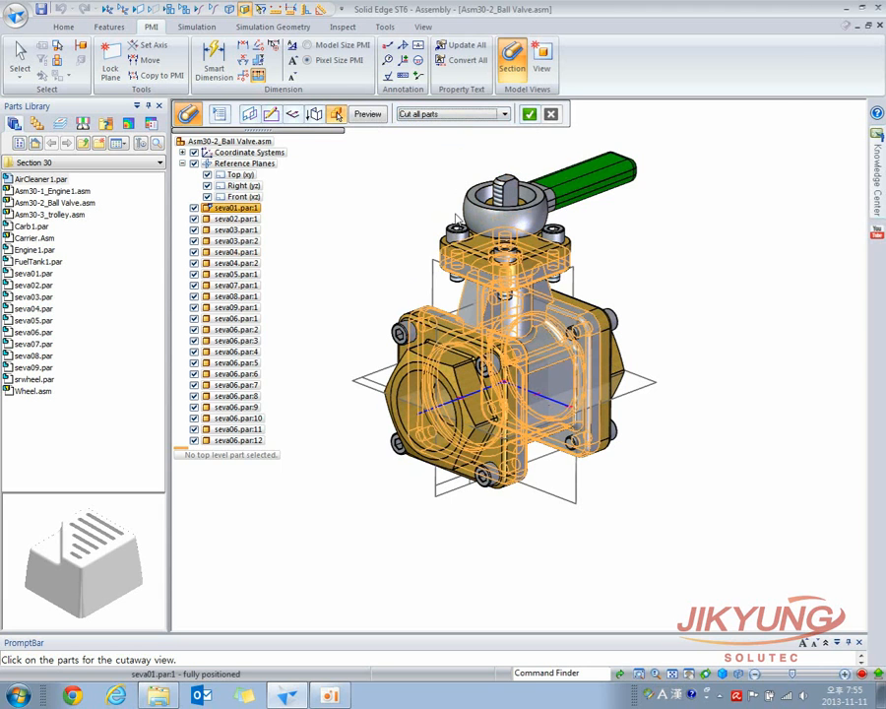
click(448, 116)
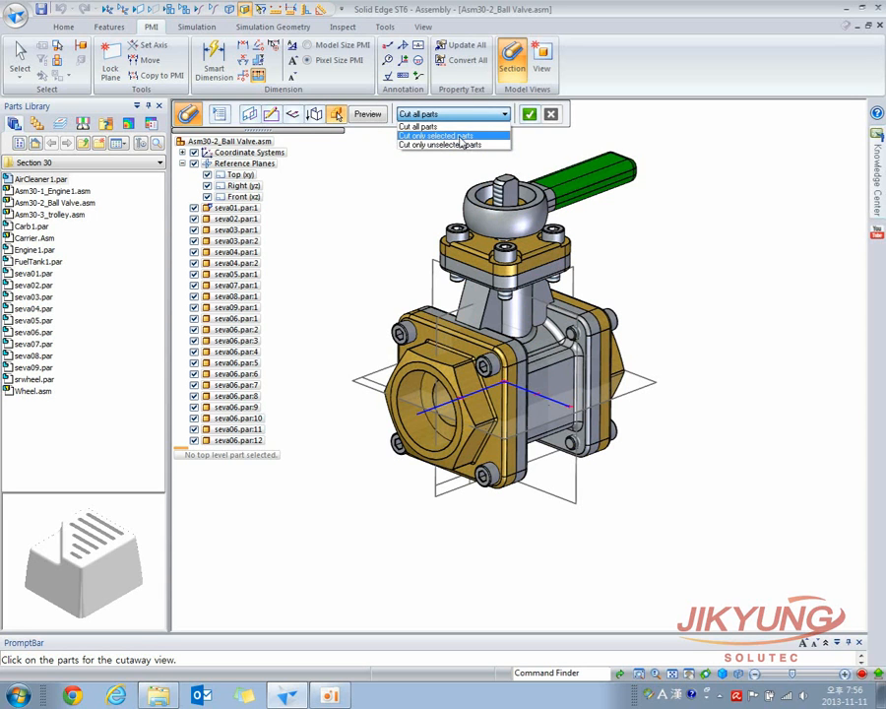
click(459, 139)
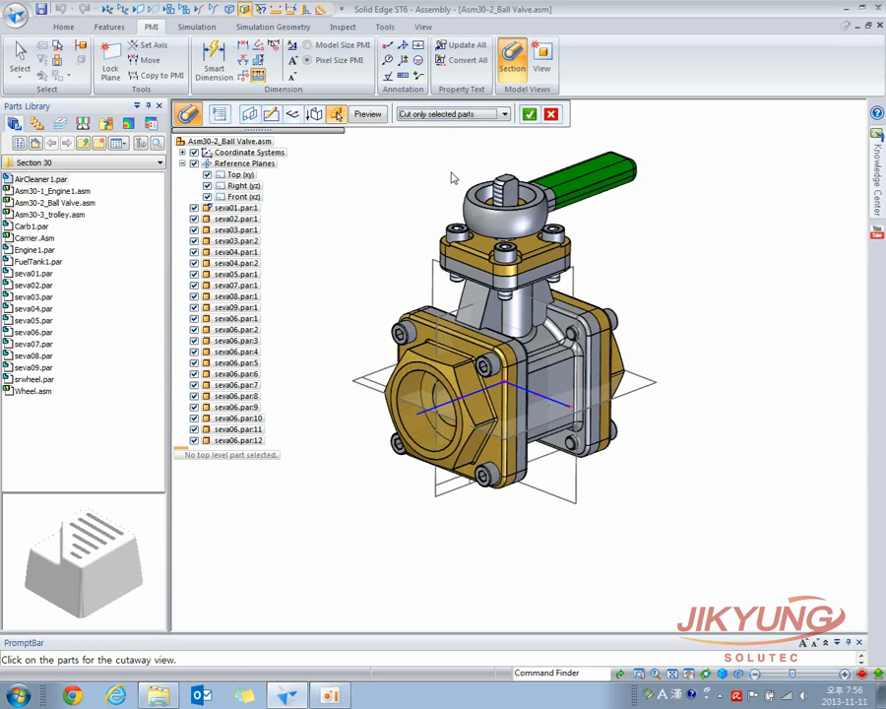
Step: Pick seva07, seva05, seva01, seva04.par:1 and bolts seva06.par:10 and seva06.par:2 as the parts to cut, and finish the section
click(496, 226)
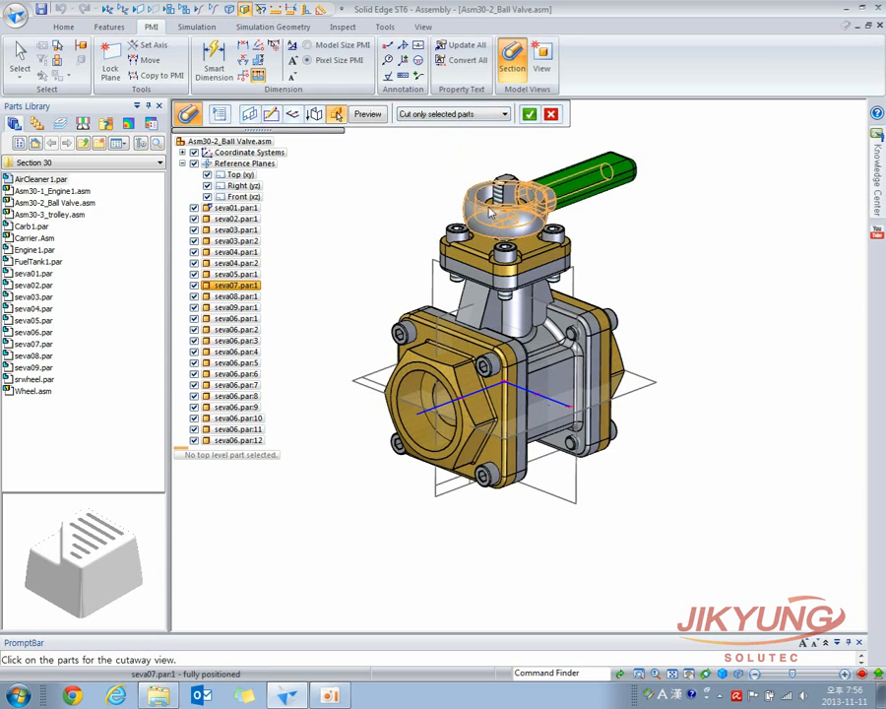
click(504, 258)
click(505, 256)
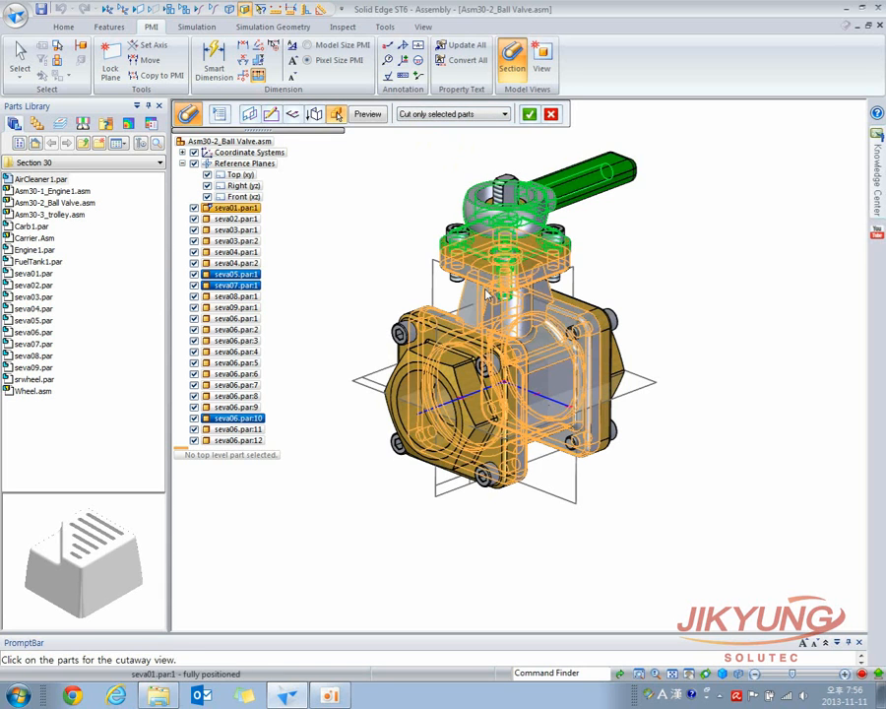
click(455, 362)
click(456, 363)
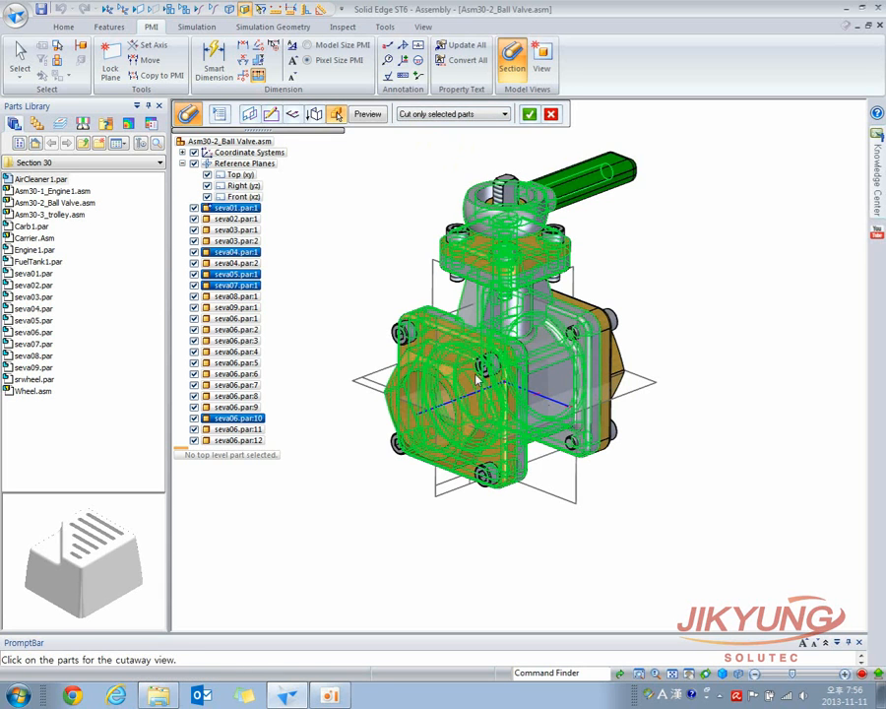
click(487, 368)
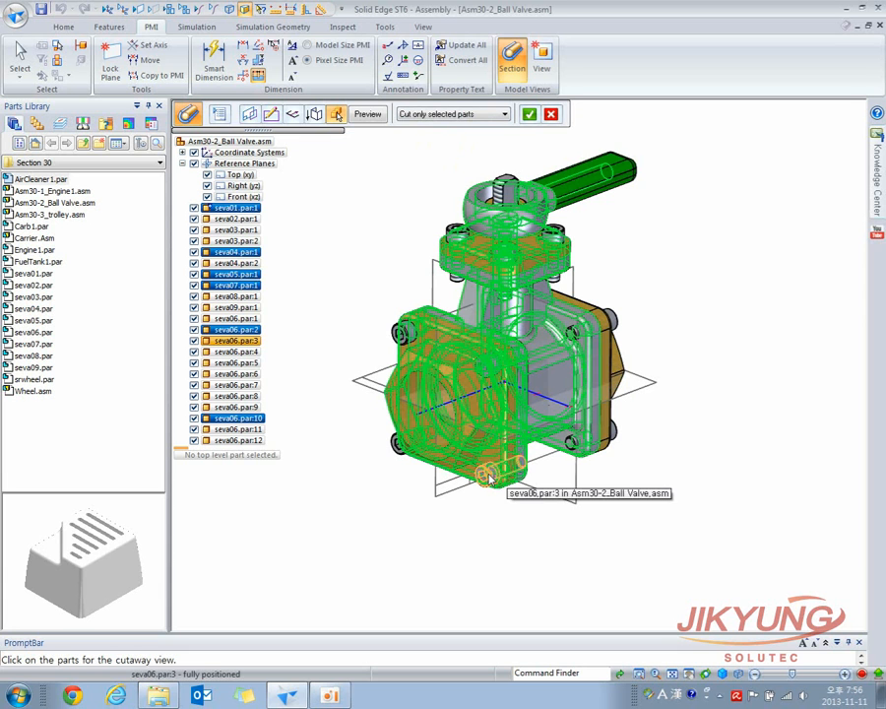
middle_drag(392, 214, 413, 201)
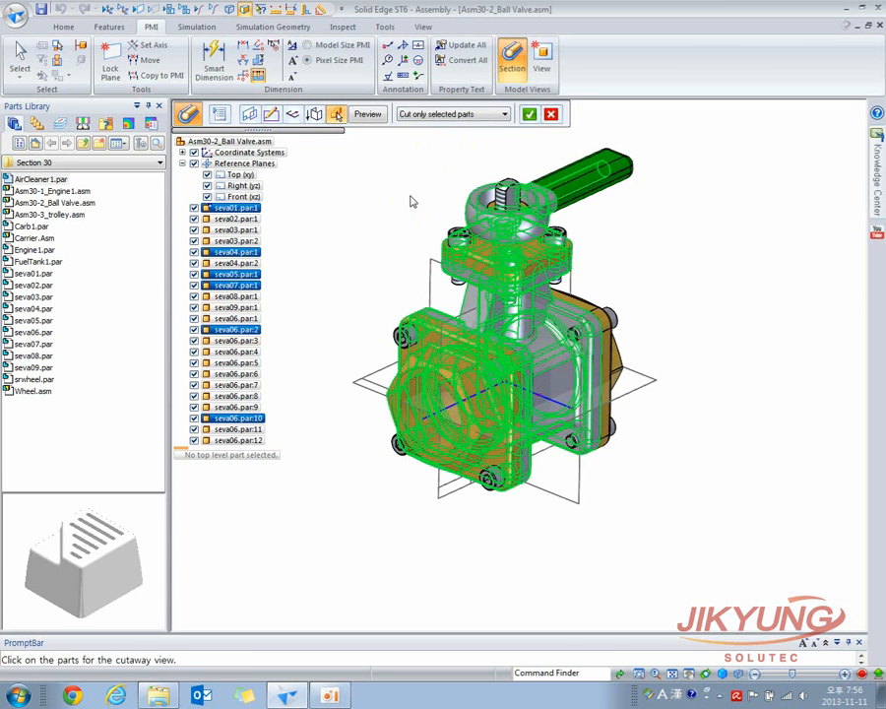
click(530, 114)
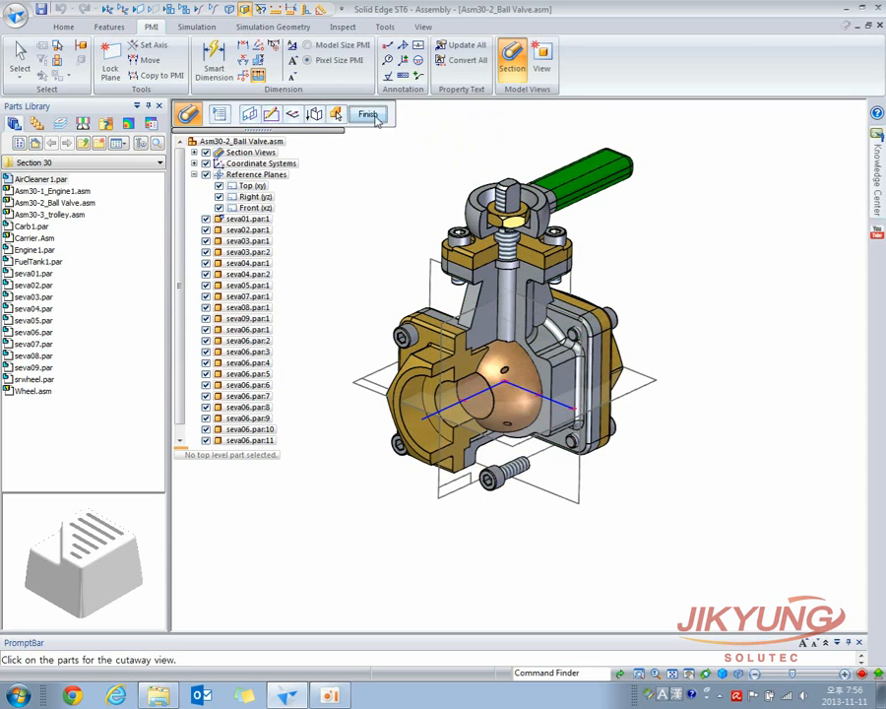
click(370, 115)
scroll(448, 337, up, 3)
middle_drag(450, 340, 552, 382)
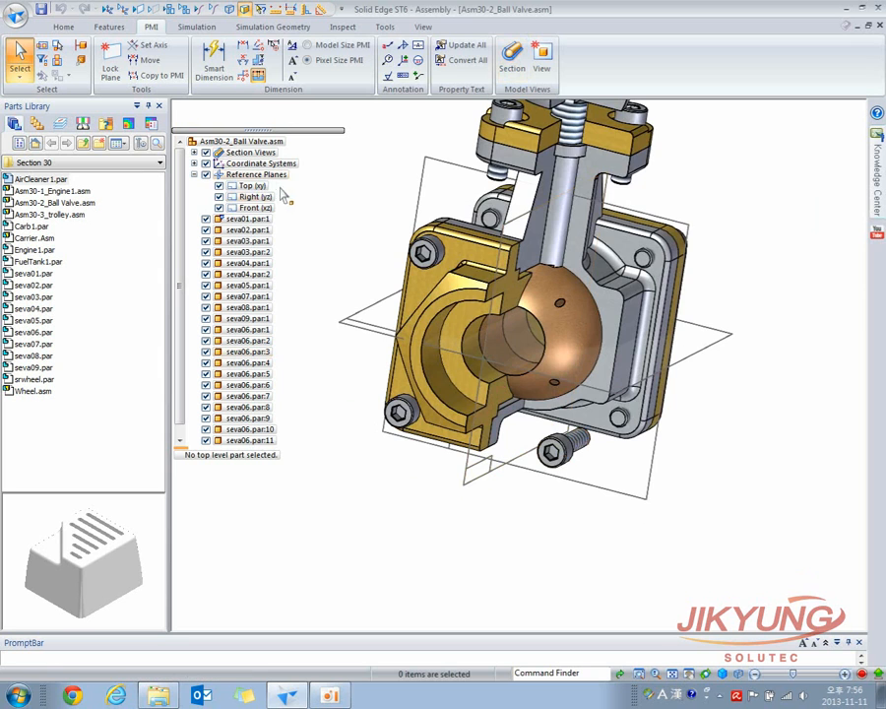
Step: Edit the definition of Section 1 A to add the uncut lower flange bolt seva06.par:3 to the cut parts, and finish
click(195, 154)
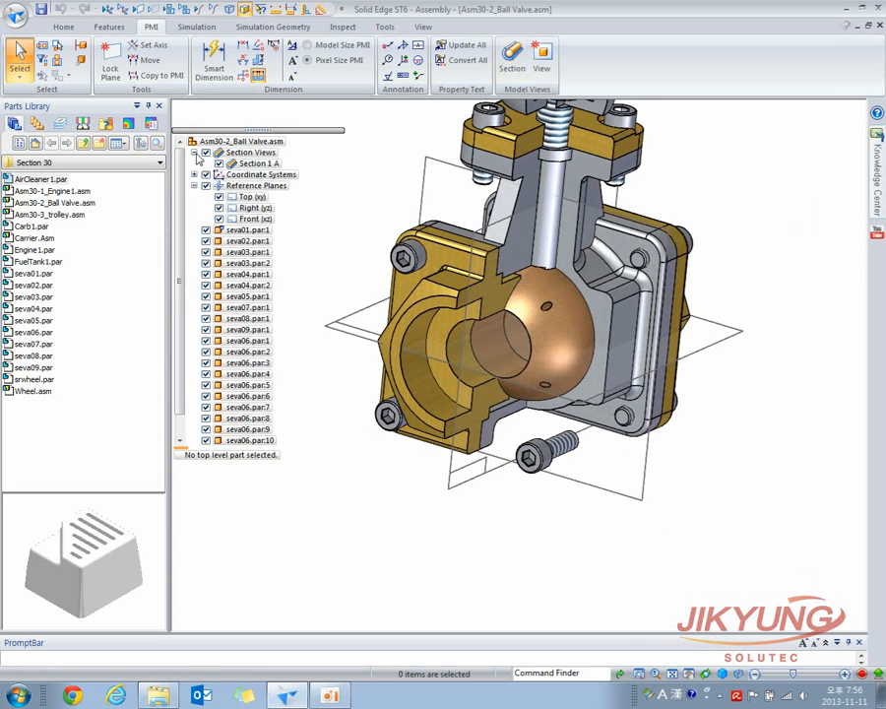
click(263, 169)
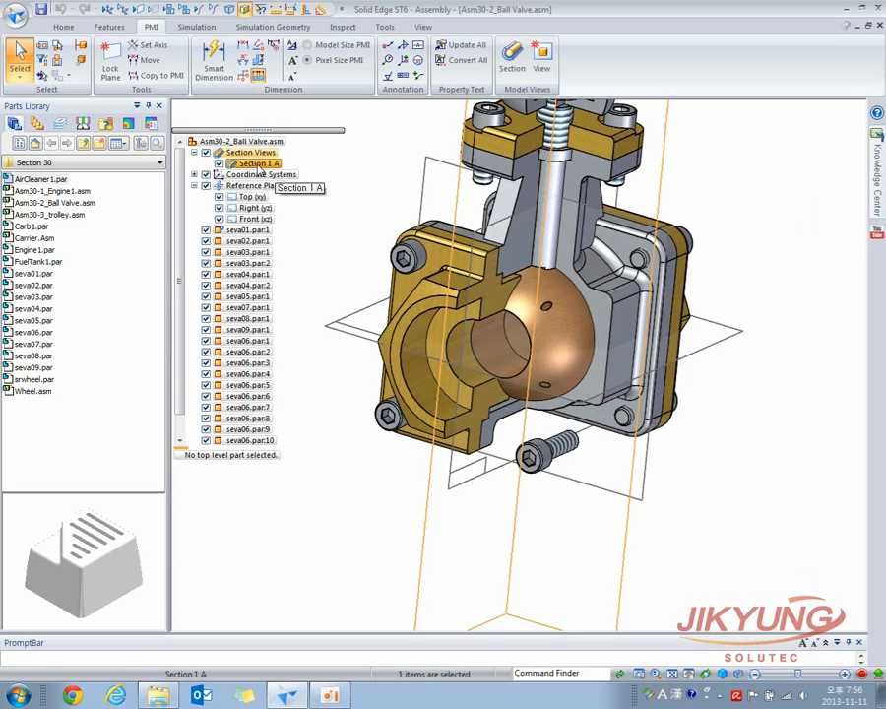
scroll(342, 195, down, 1)
shift+middle_drag(343, 195, 416, 237)
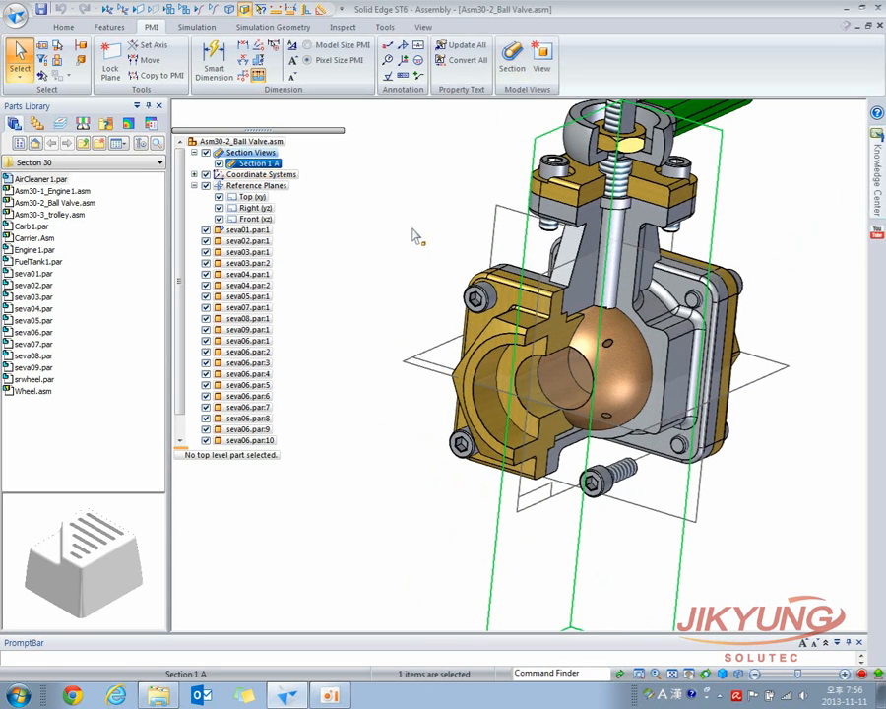
right_click(266, 166)
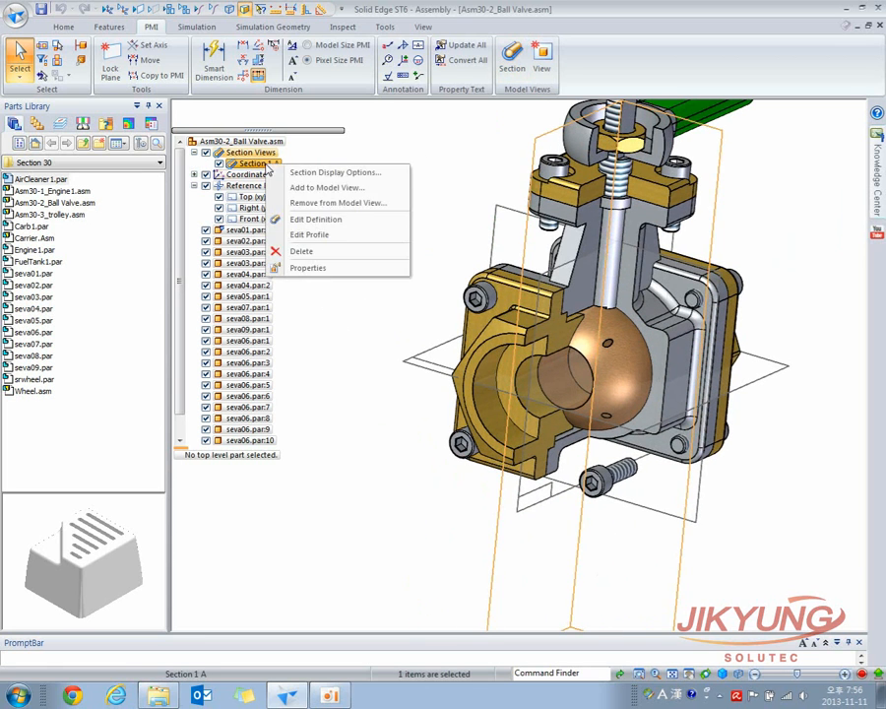
click(337, 222)
click(336, 115)
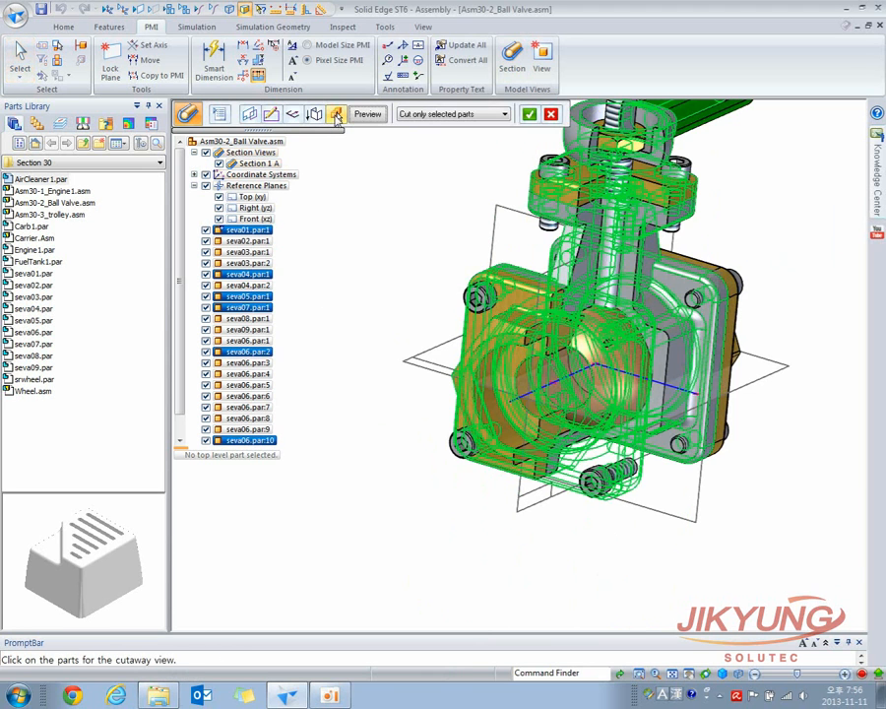
click(603, 479)
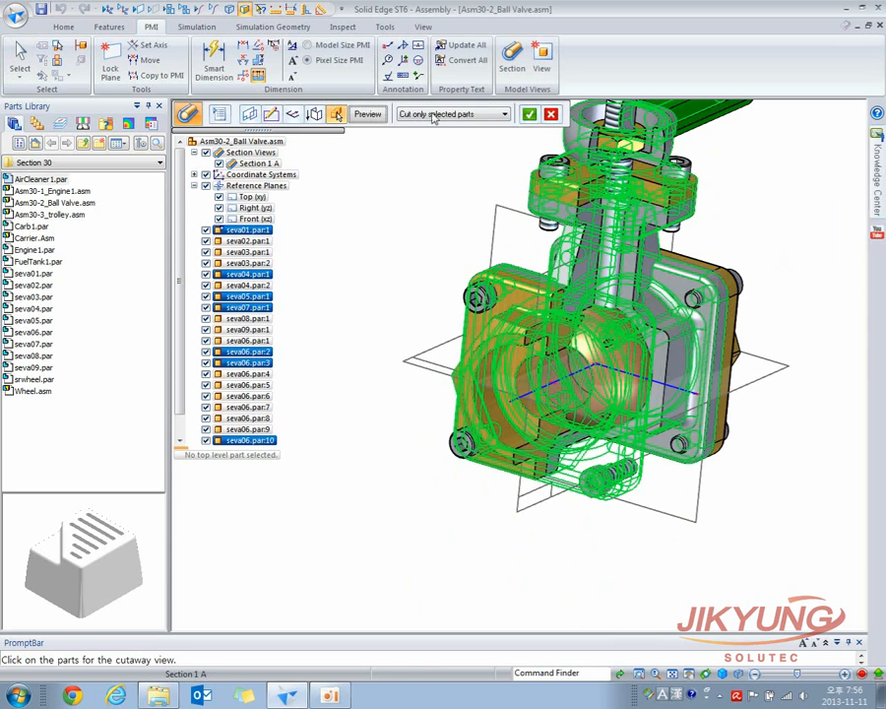
click(367, 115)
click(367, 115)
key(Escape)
middle_drag(382, 175, 370, 237)
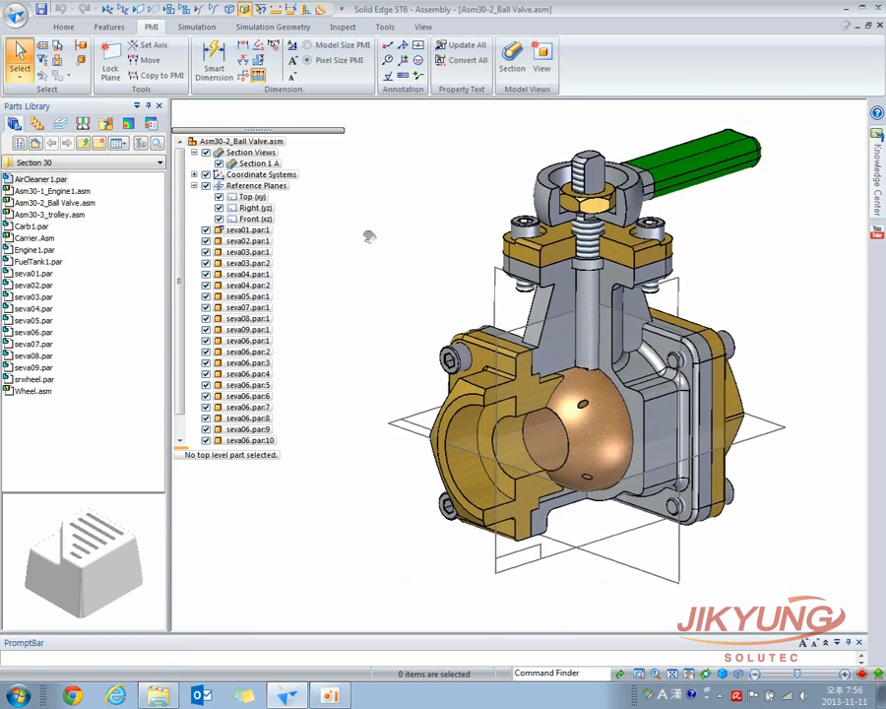
scroll(370, 237, up, 1)
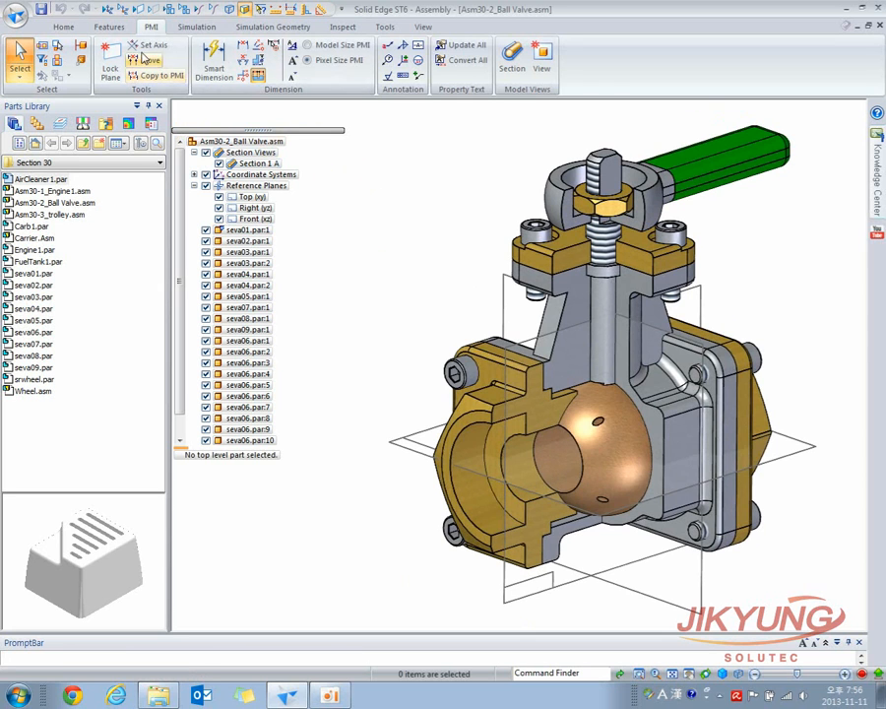
click(116, 31)
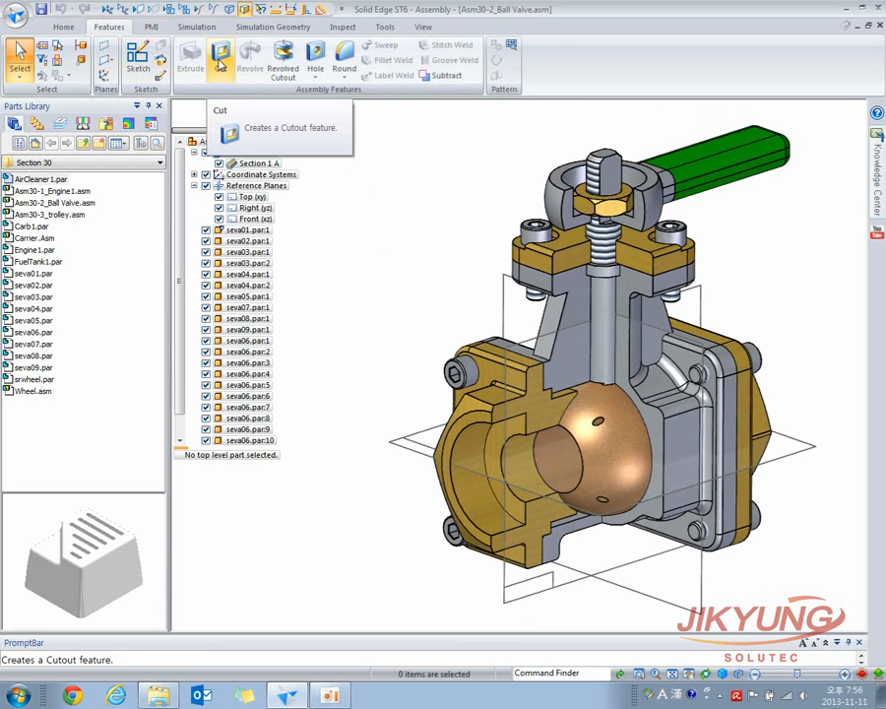
click(150, 28)
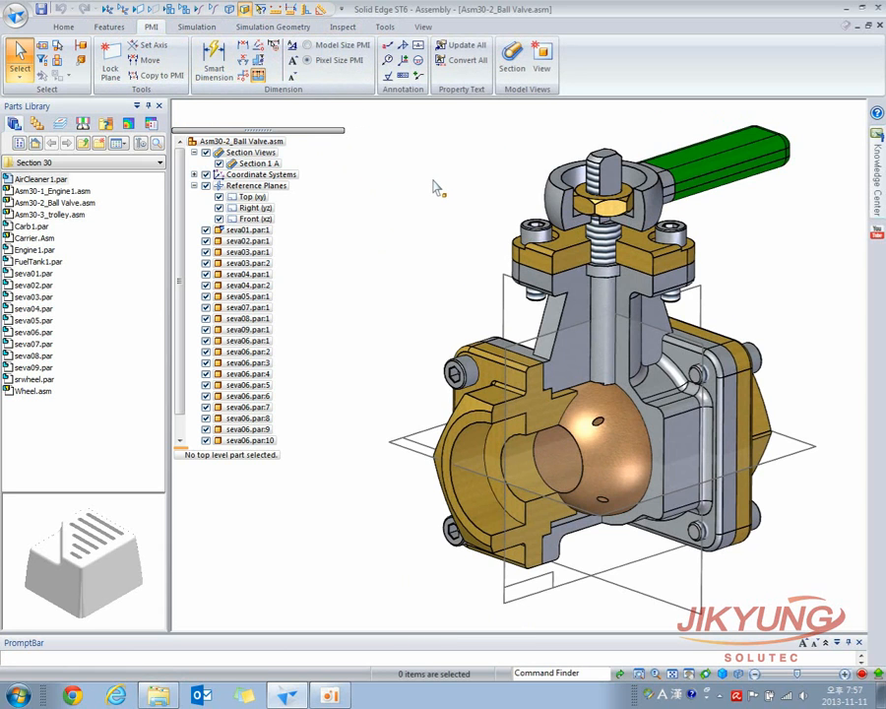
Step: Hide the existing section views and start a PMI section on the vertical plane facing the bore, sketching a rectangle from the valve's centre
click(206, 152)
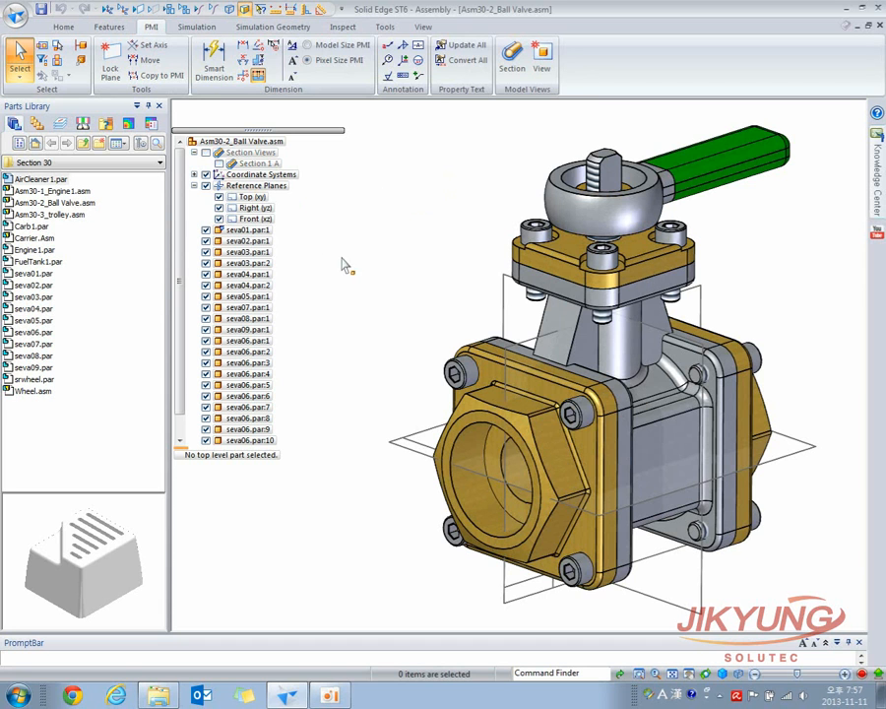
mouse_move(382, 259)
middle_down()
mouse_move(429, 226)
mouse_move(394, 255)
middle_up()
click(506, 67)
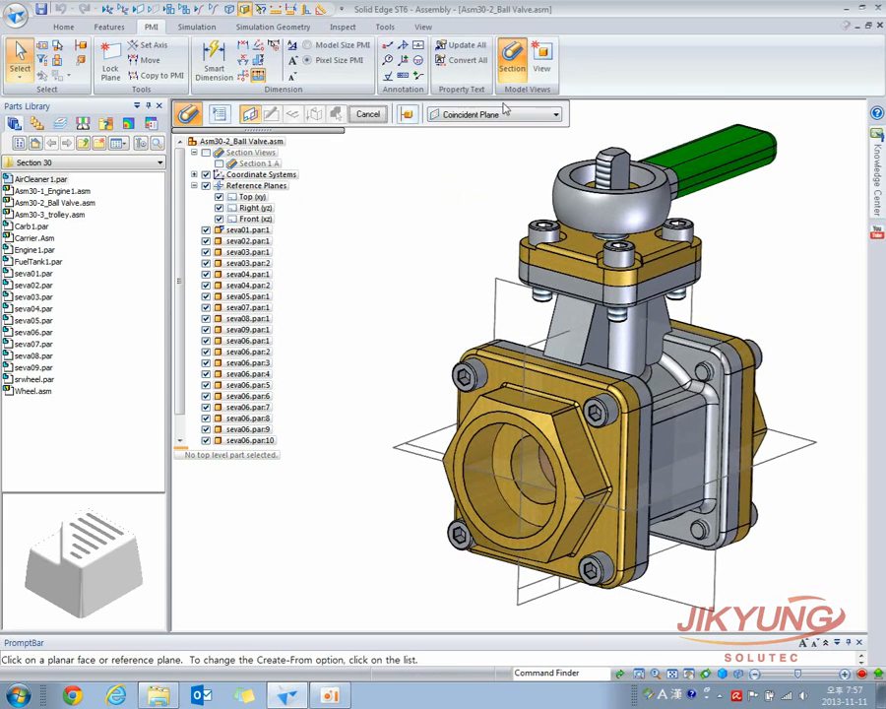
click(495, 291)
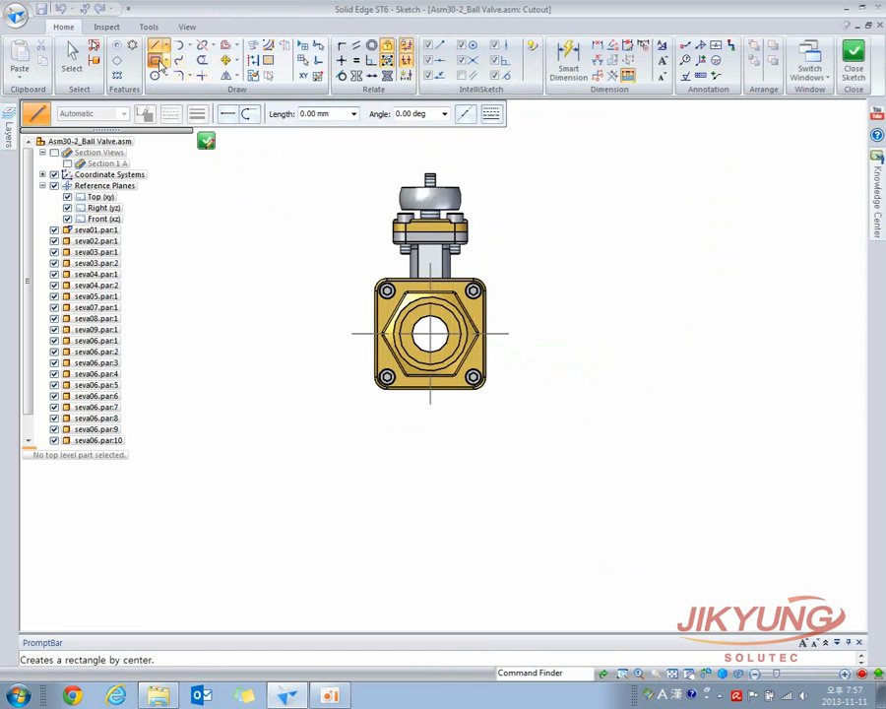
click(154, 60)
mouse_move(430, 333)
mouse_down()
mouse_move(538, 444)
mouse_move(538, 492)
mouse_up()
click(206, 141)
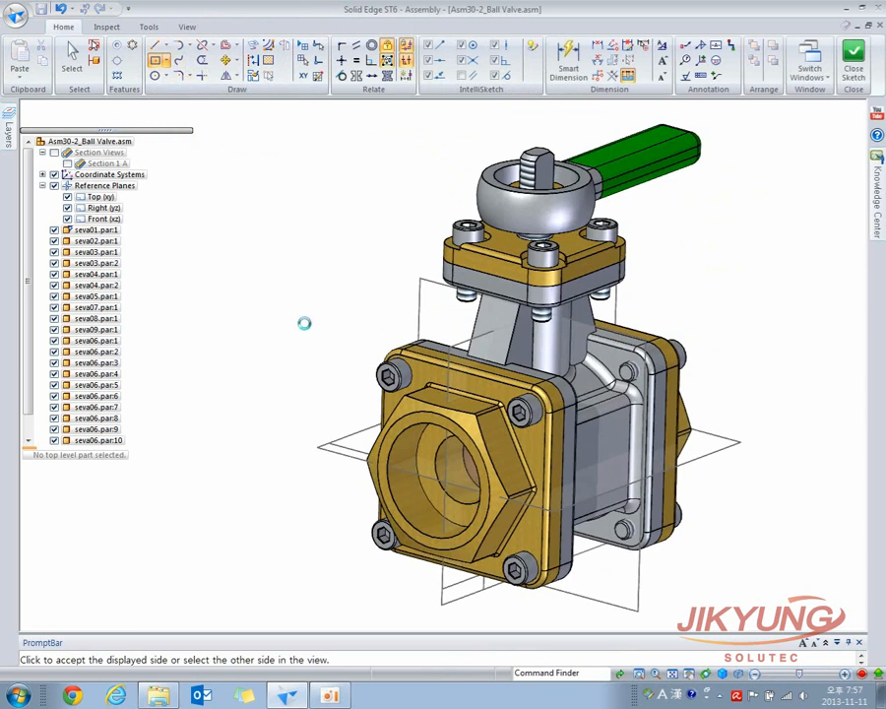
Step: Choose the inside of the rectangle as the cut side and extend the section through all
scroll(360, 350, down, 3)
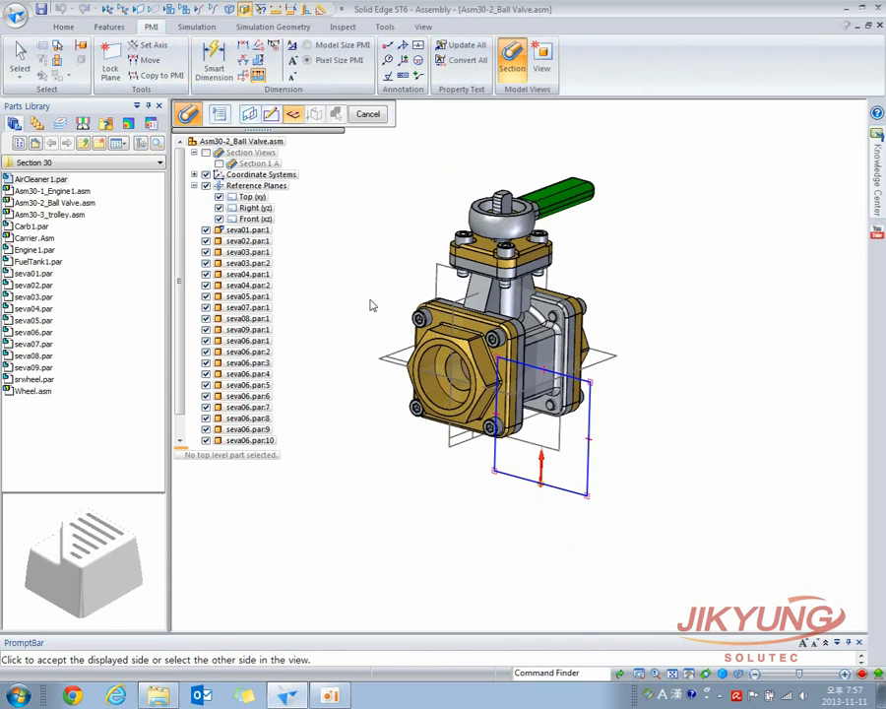
click(543, 455)
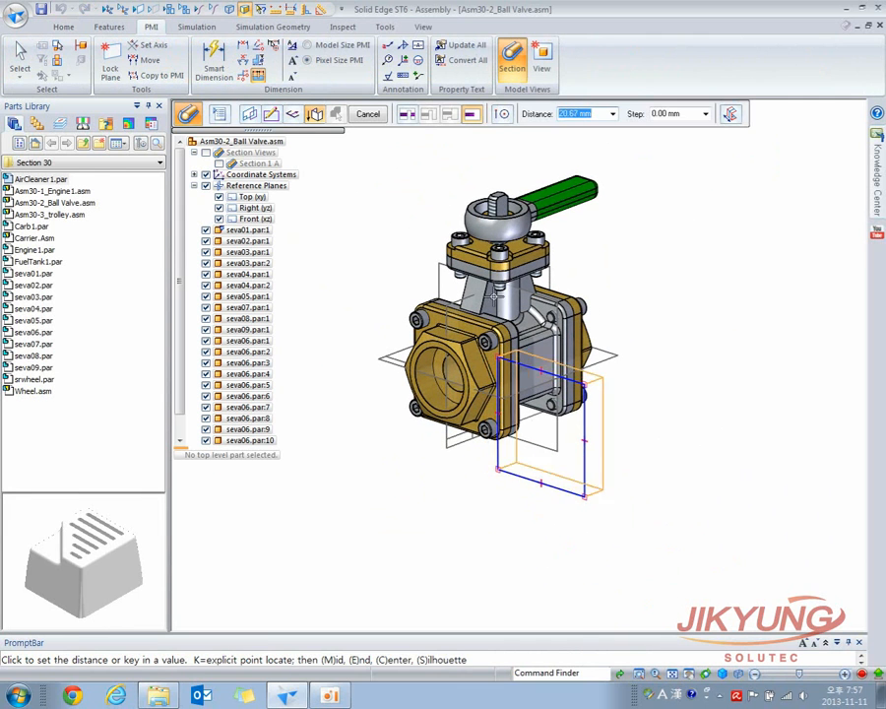
click(407, 114)
click(544, 484)
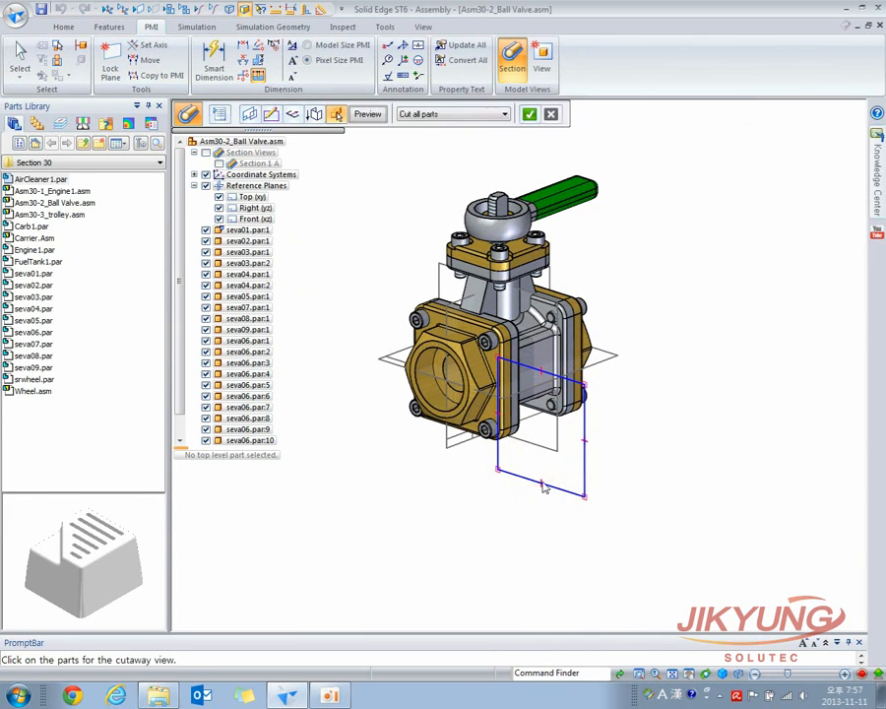
Step: Cut only the front flange seva04.par:1, its lower bolt seva06.par:3, the valve body and the rear flange, and finish the section
click(424, 115)
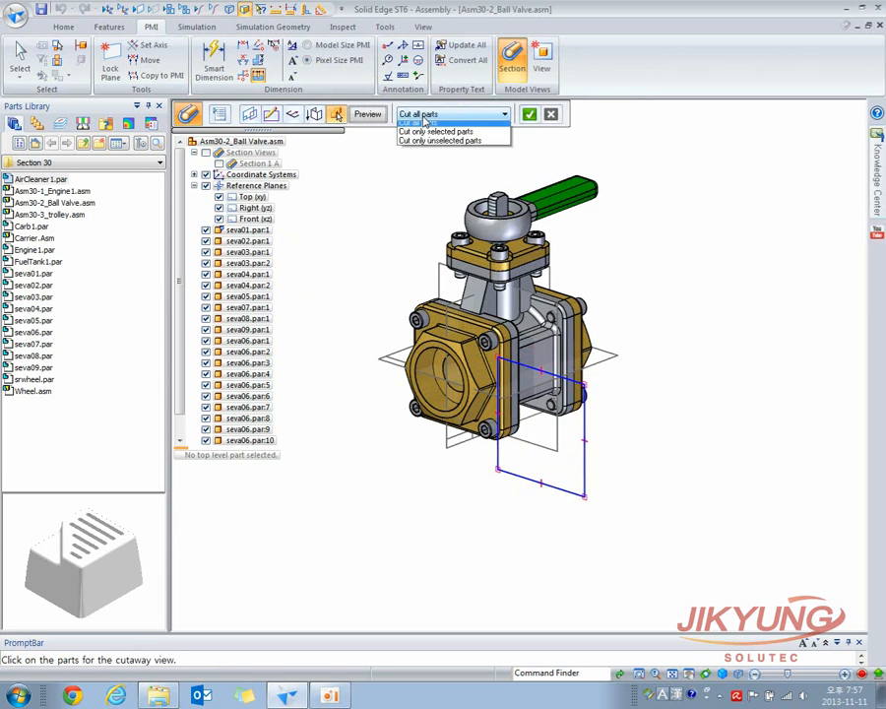
click(426, 137)
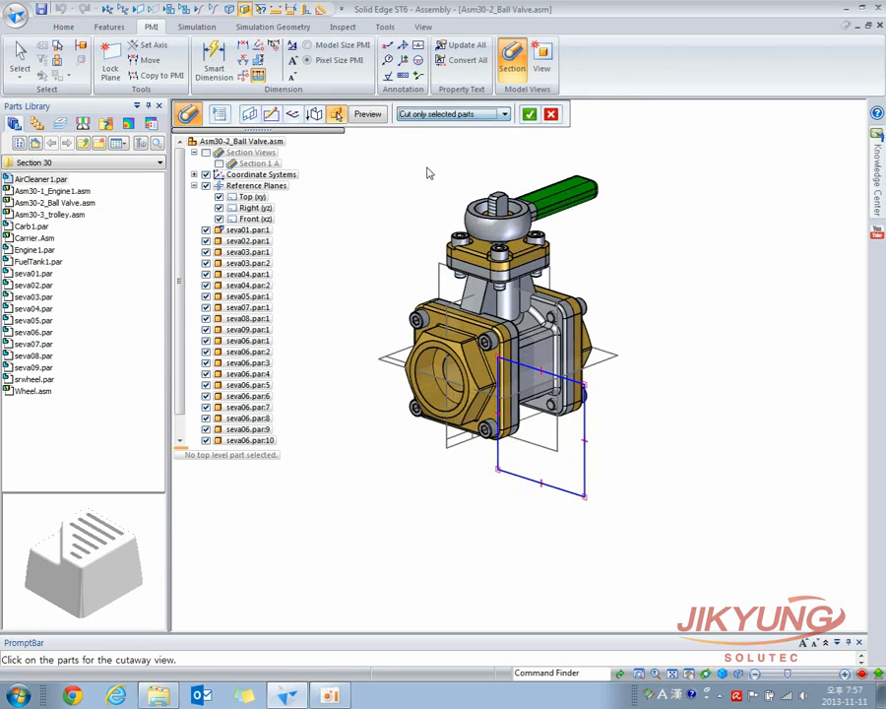
click(477, 419)
click(489, 437)
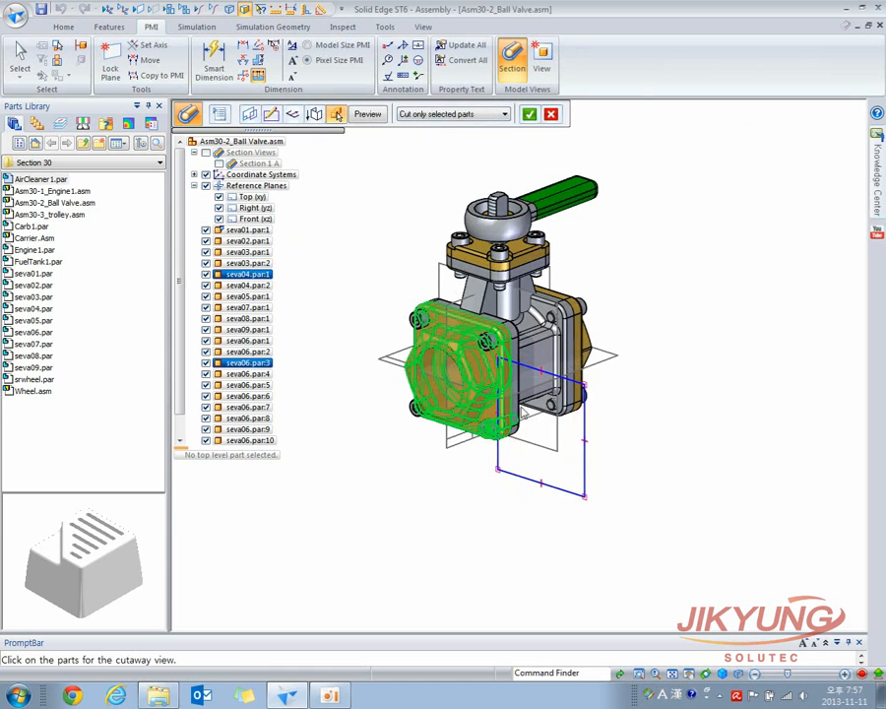
click(572, 399)
click(571, 398)
click(551, 399)
right_click(683, 303)
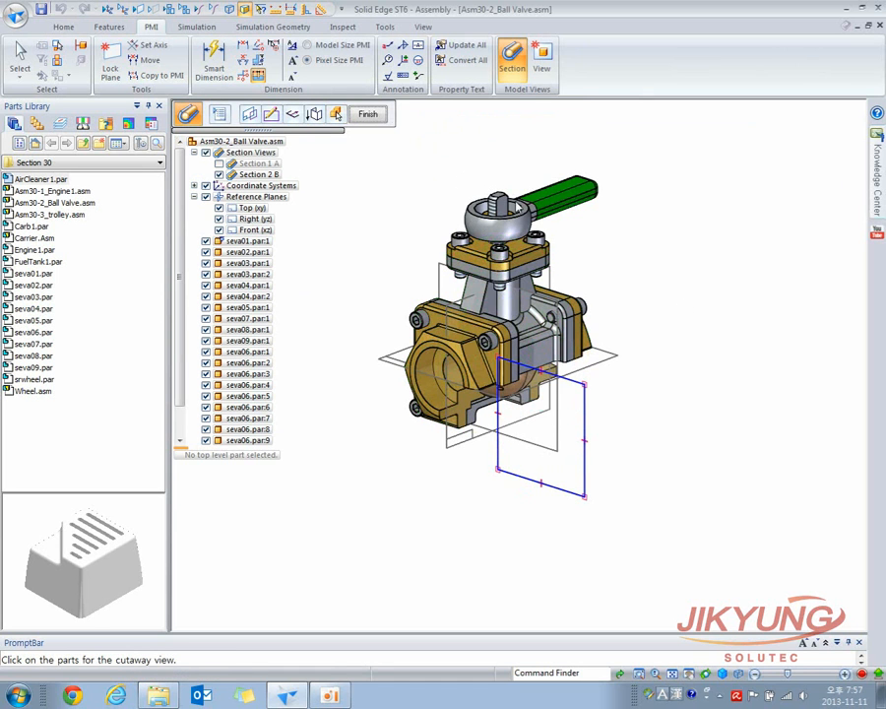
click(372, 114)
right_click(361, 209)
click(309, 225)
middle_drag(341, 279, 486, 362)
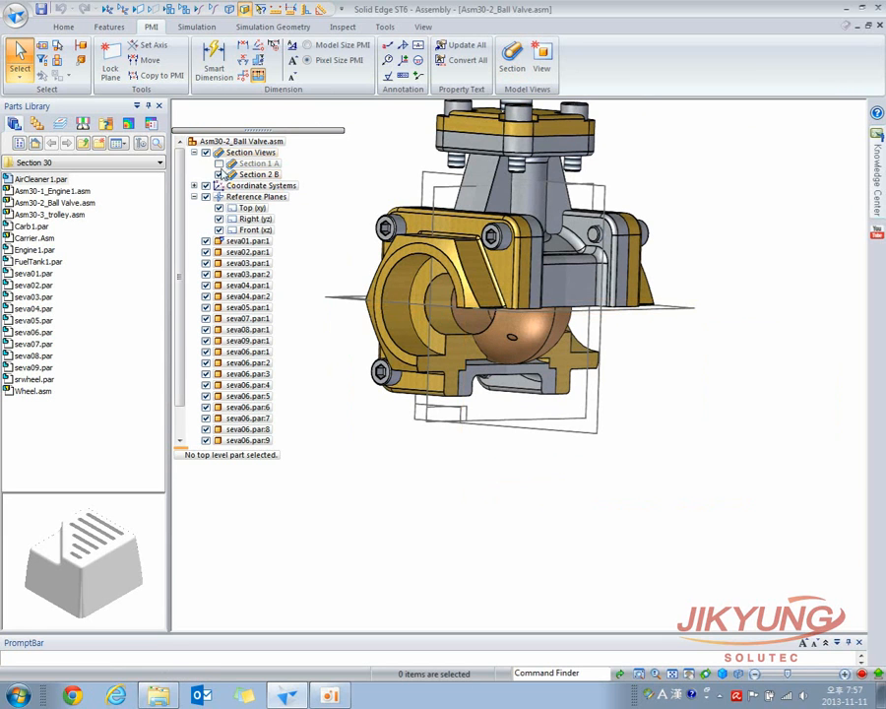
Step: Switch the display from Section 2 B to Section 1 A and back to Section 2 B to compare the cutaways
click(218, 164)
click(219, 174)
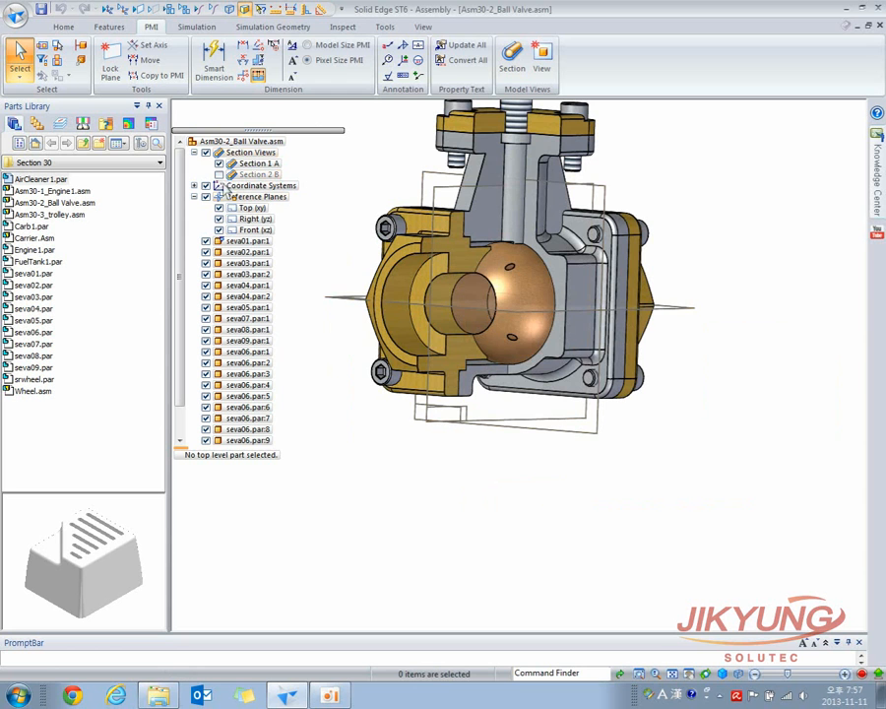
click(218, 174)
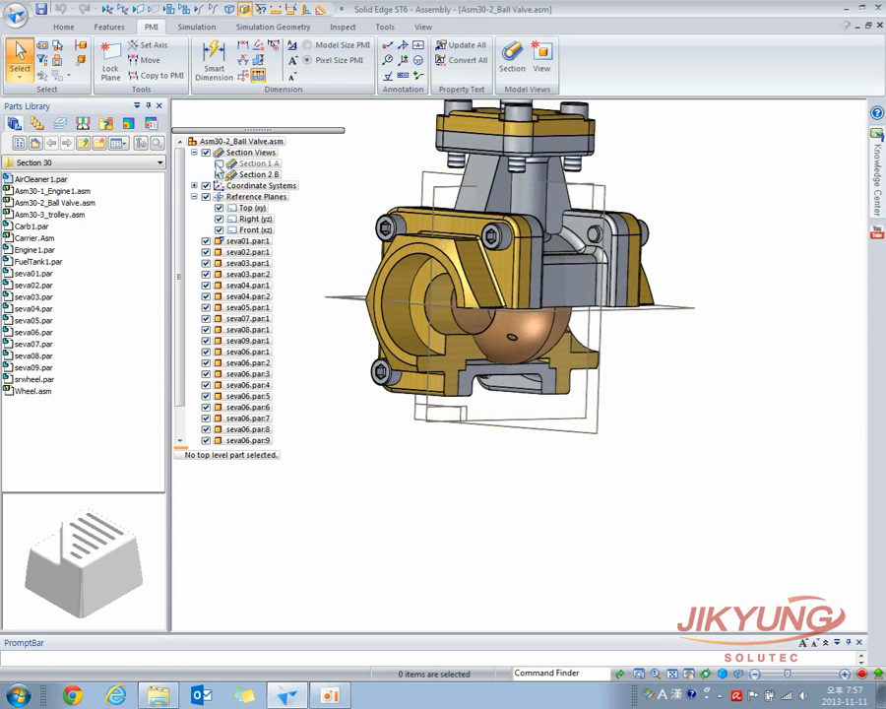
Step: Display Section 1 A together with Section 2 B to view the combined cutaway, and finish with Section 2 B hidden
click(219, 164)
middle_drag(337, 330, 372, 362)
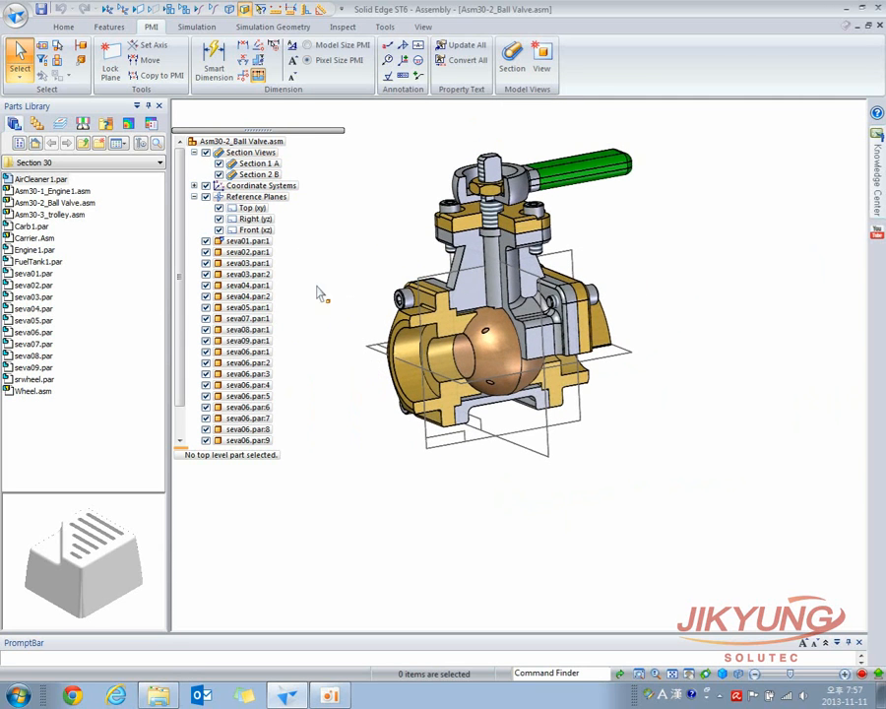
middle_drag(344, 237, 363, 286)
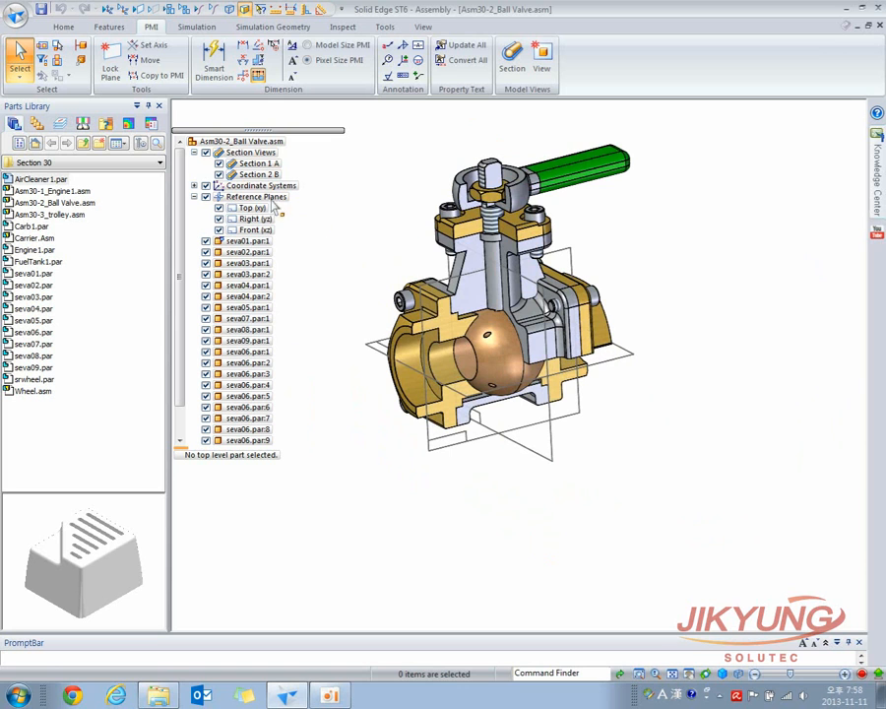
click(219, 175)
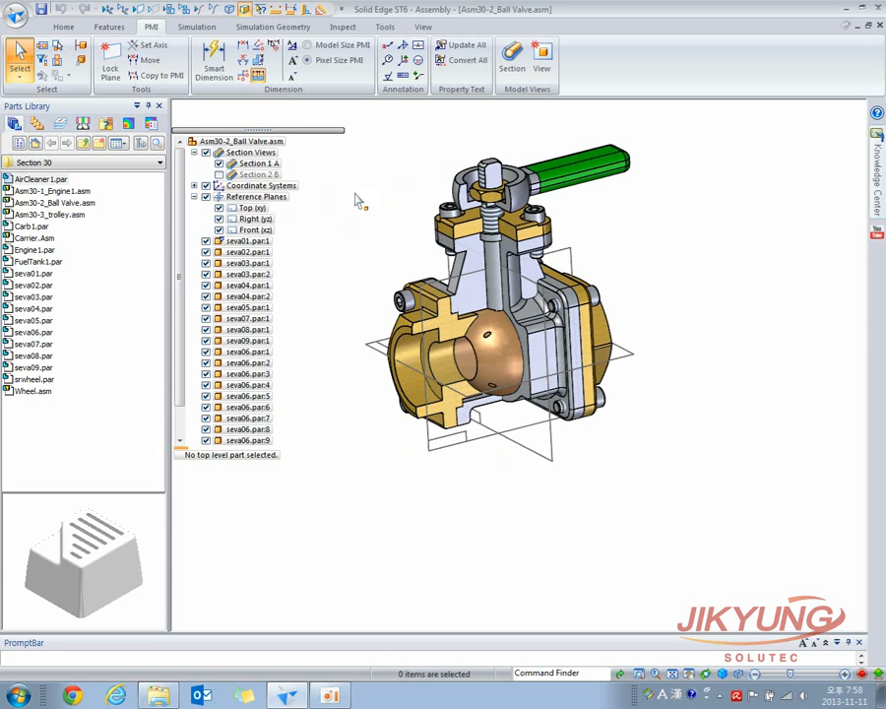
Step: Open the definition of Section 1 A for editing and review its Section Options without changing them
click(63, 27)
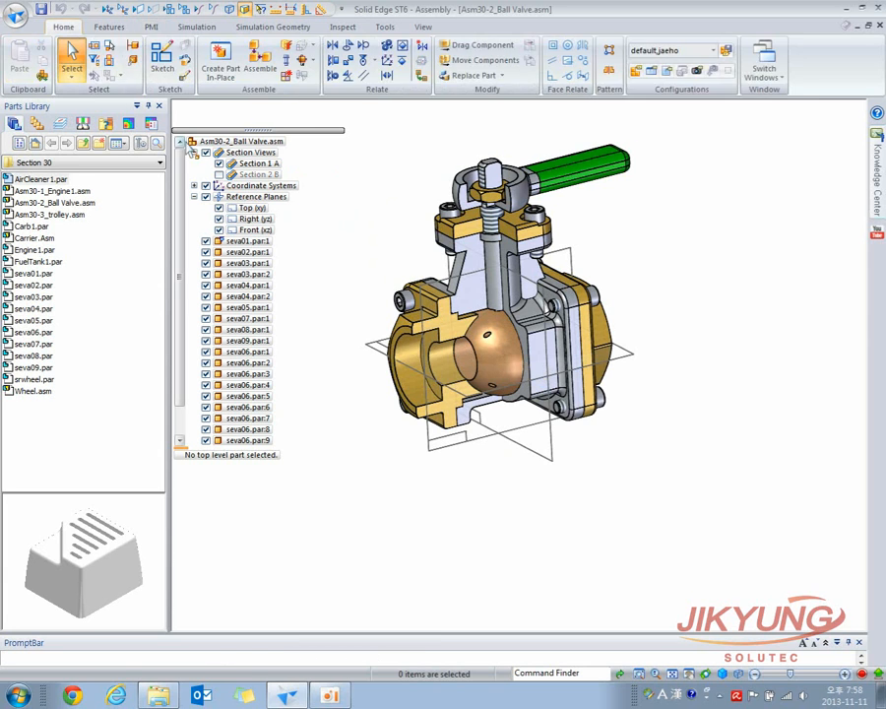
click(253, 165)
right_click(253, 165)
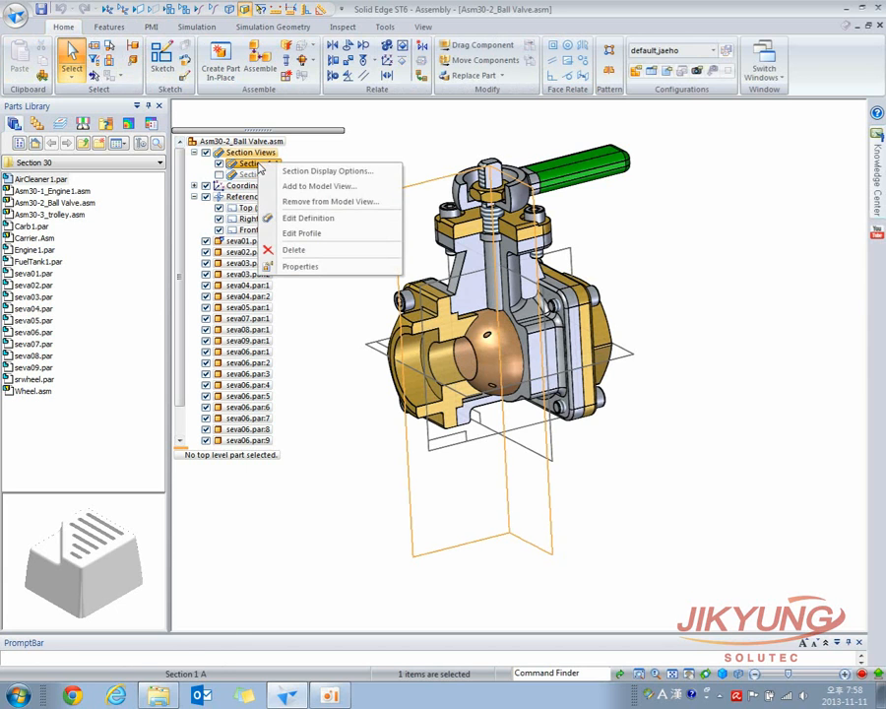
click(326, 220)
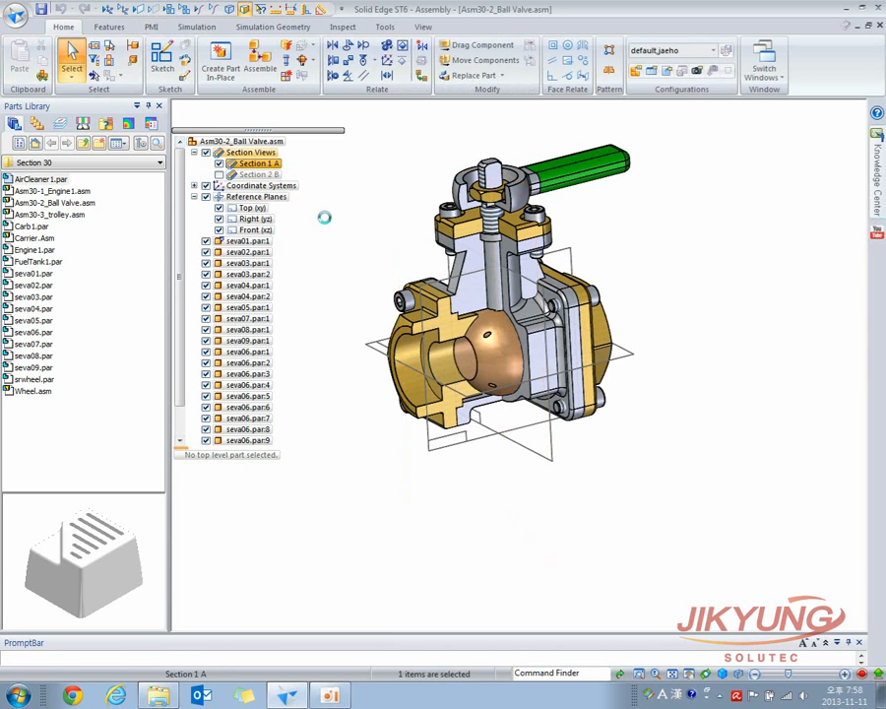
click(218, 114)
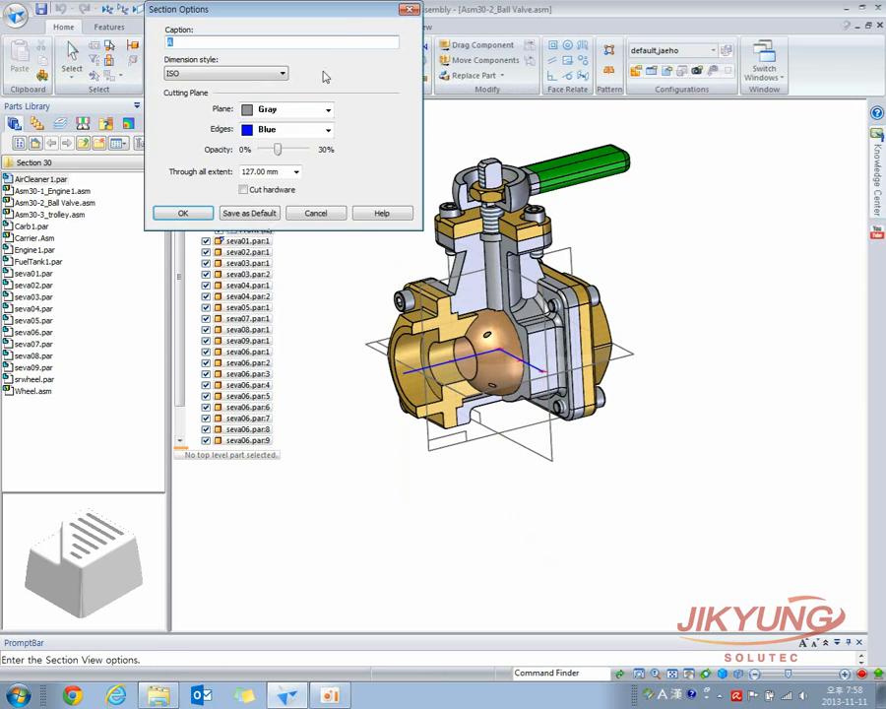
drag(337, 17, 291, 143)
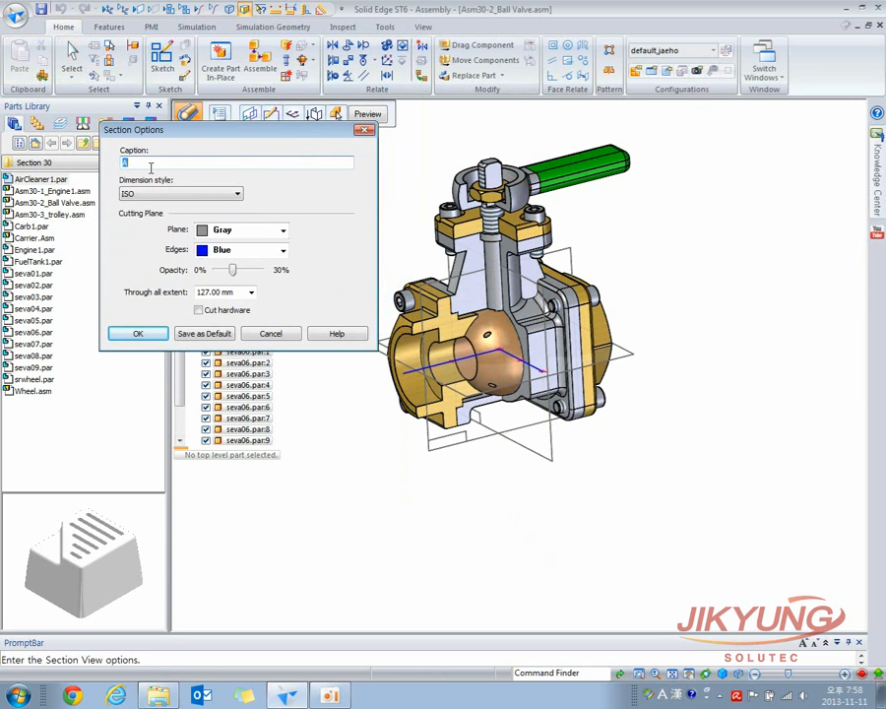
drag(210, 140, 199, 231)
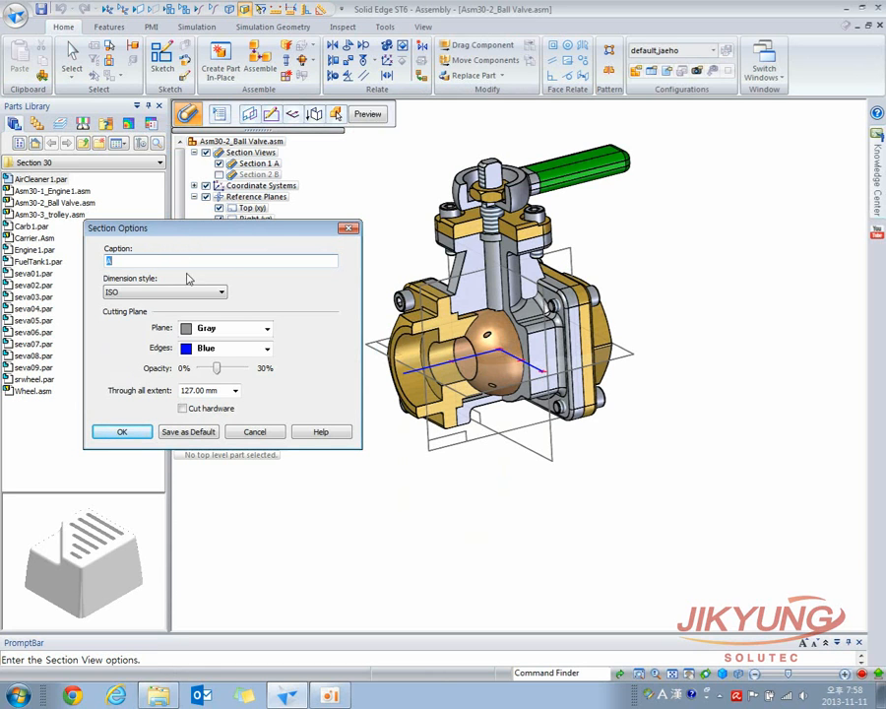
click(254, 433)
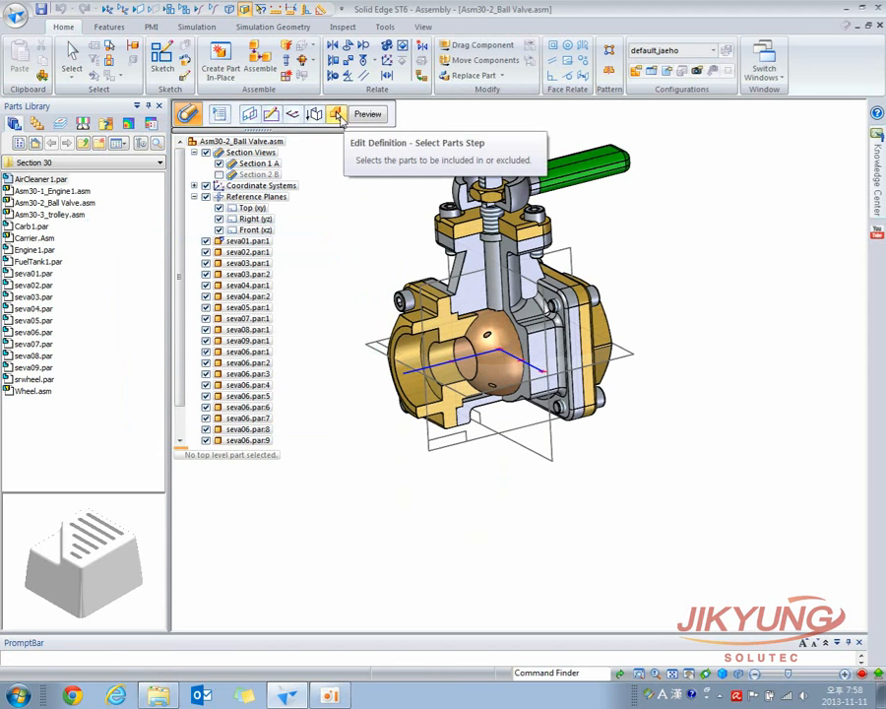
Step: Review which parts Section 1 A cuts, preview the section and finish the definition edit
click(338, 115)
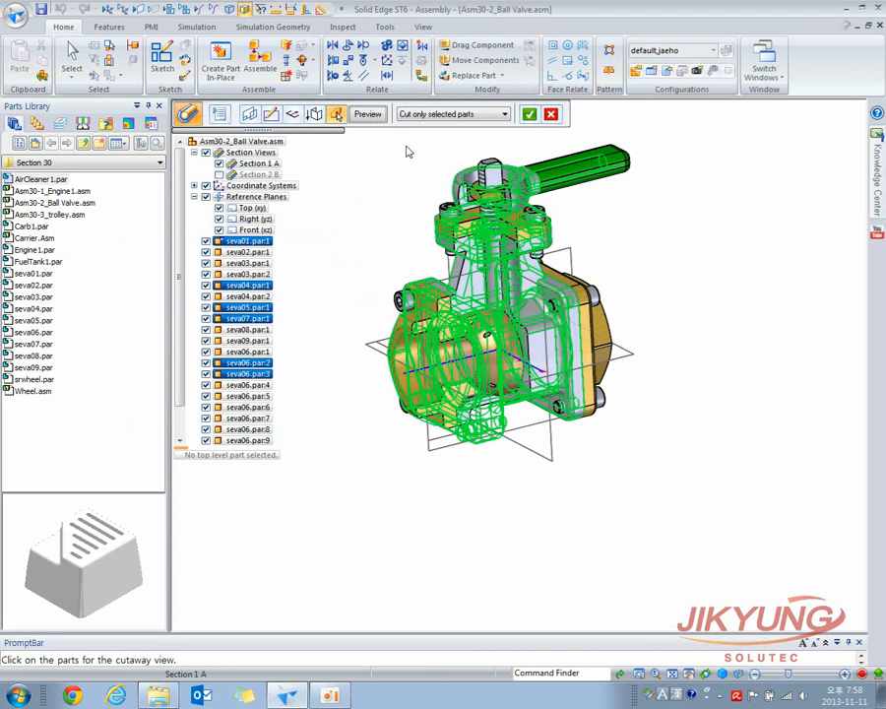
click(373, 116)
click(373, 117)
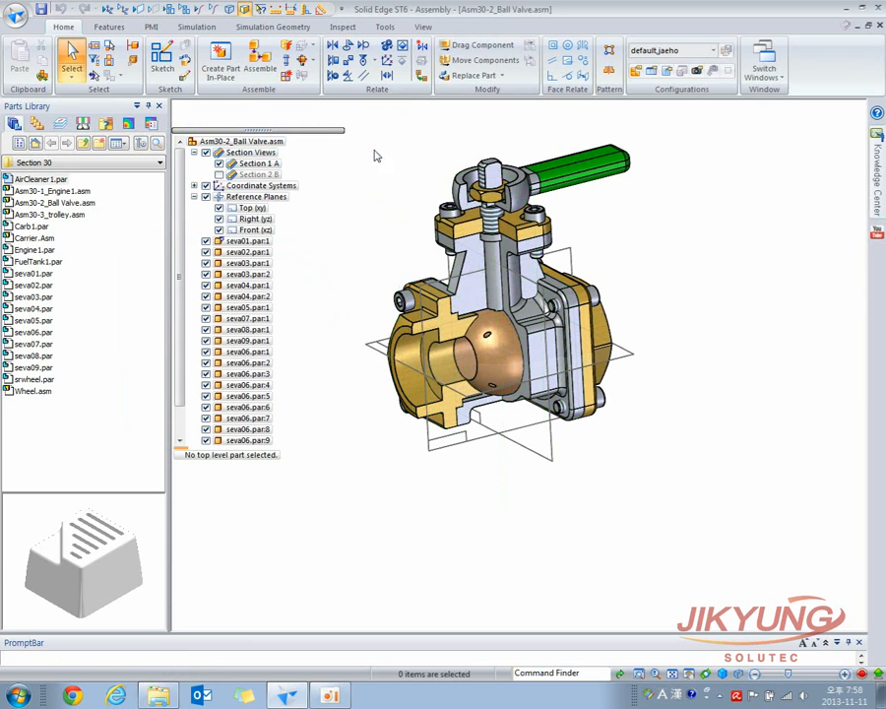
Step: Set the cut display of Section 1 A to Show only cut faces and inspect the faces from another angle
right_click(251, 164)
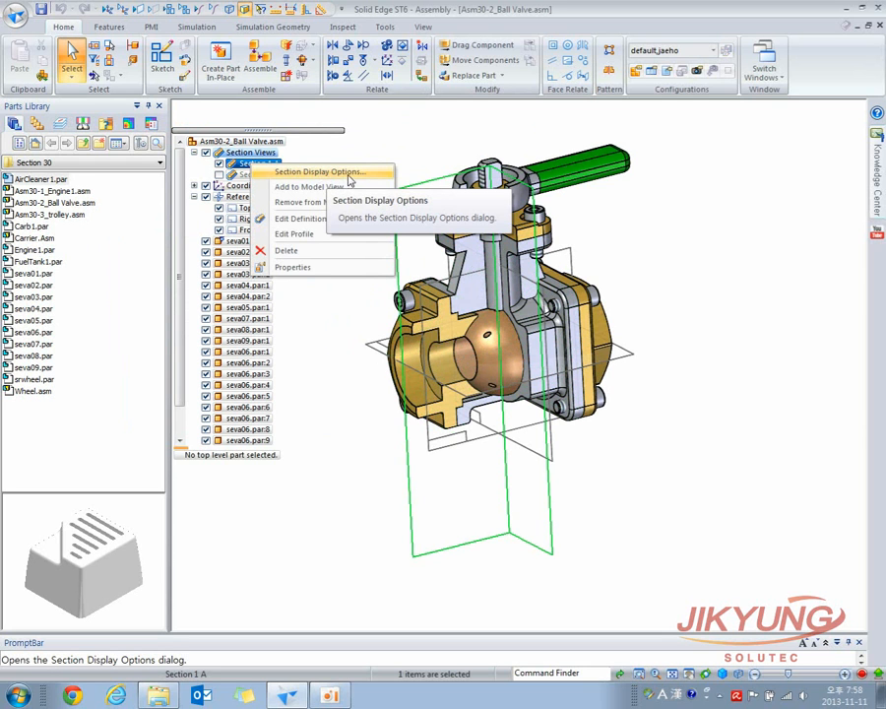
click(349, 176)
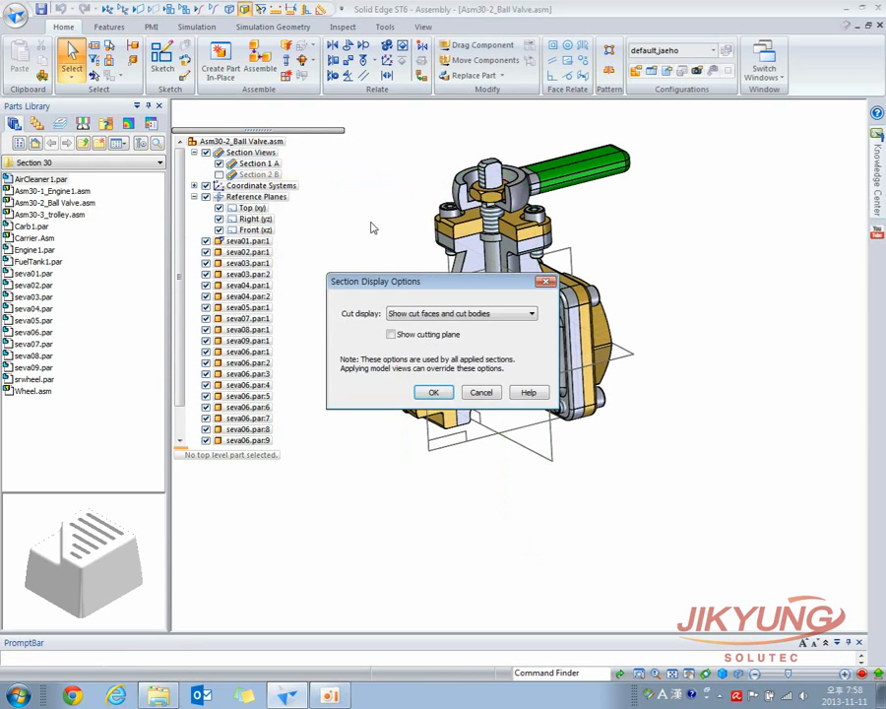
drag(402, 286, 689, 198)
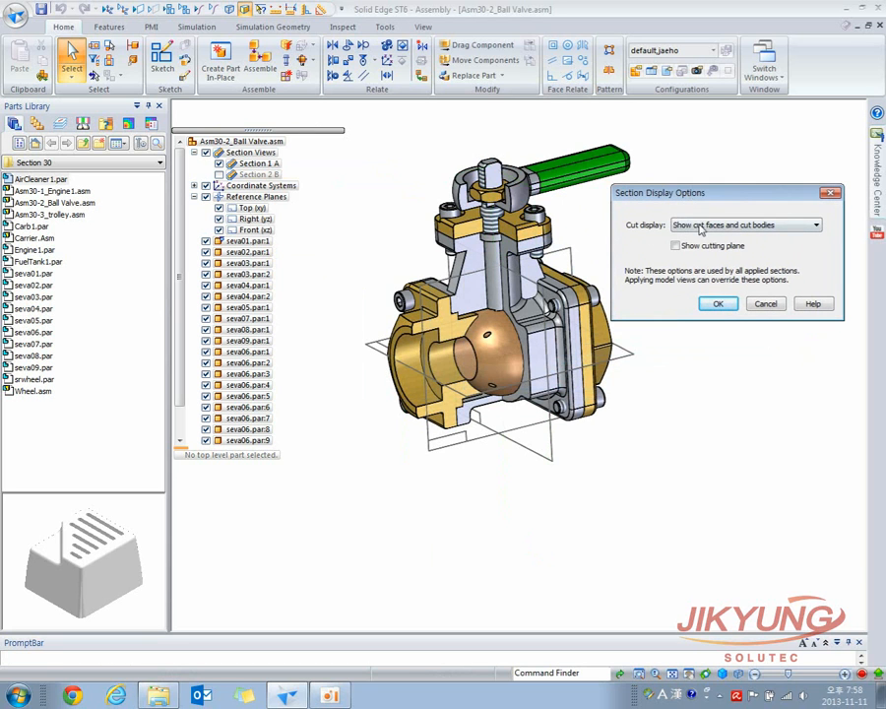
click(735, 227)
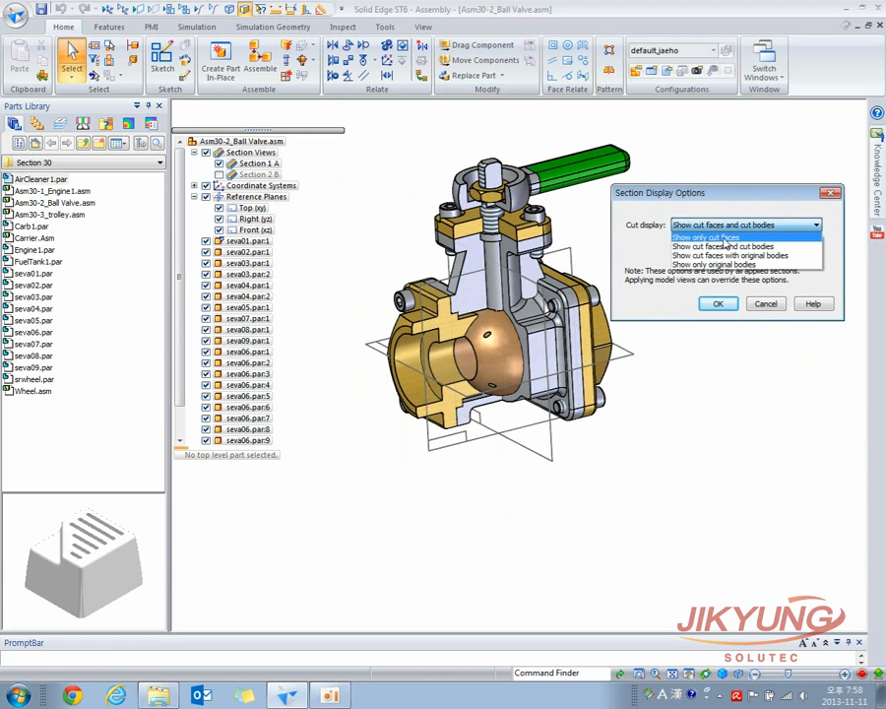
click(727, 240)
click(726, 302)
middle_drag(732, 366, 677, 327)
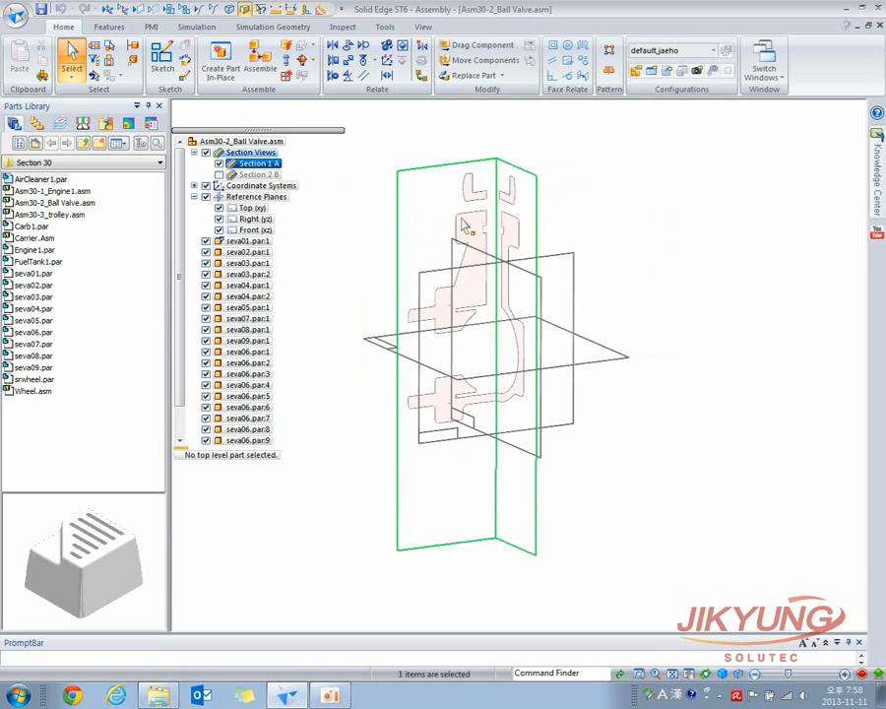
middle_drag(475, 295, 522, 362)
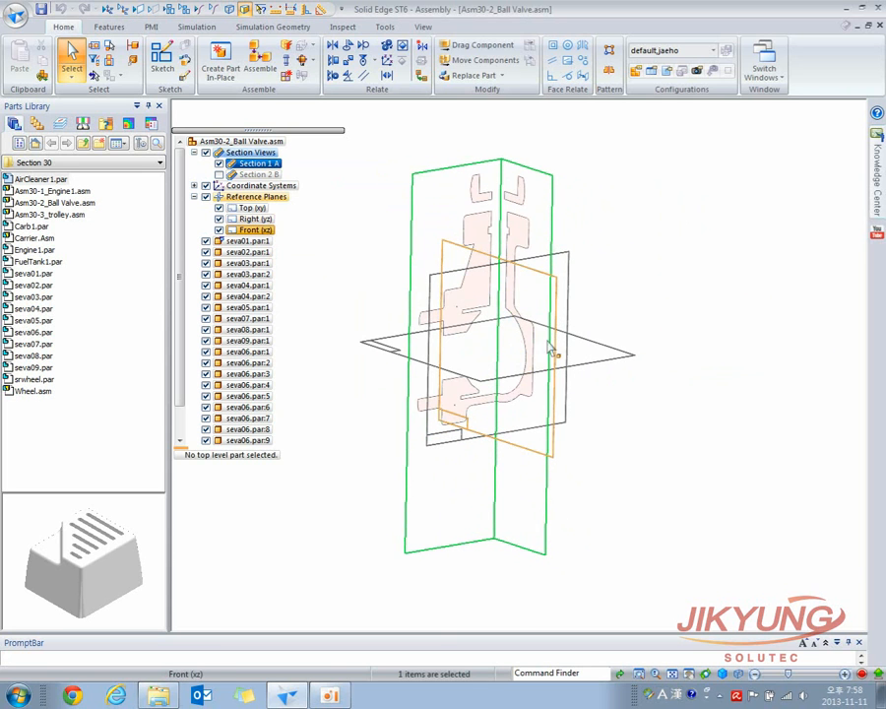
Step: Return the cut display of Section 1 A to Show cut faces and cut bodies
right_click(277, 165)
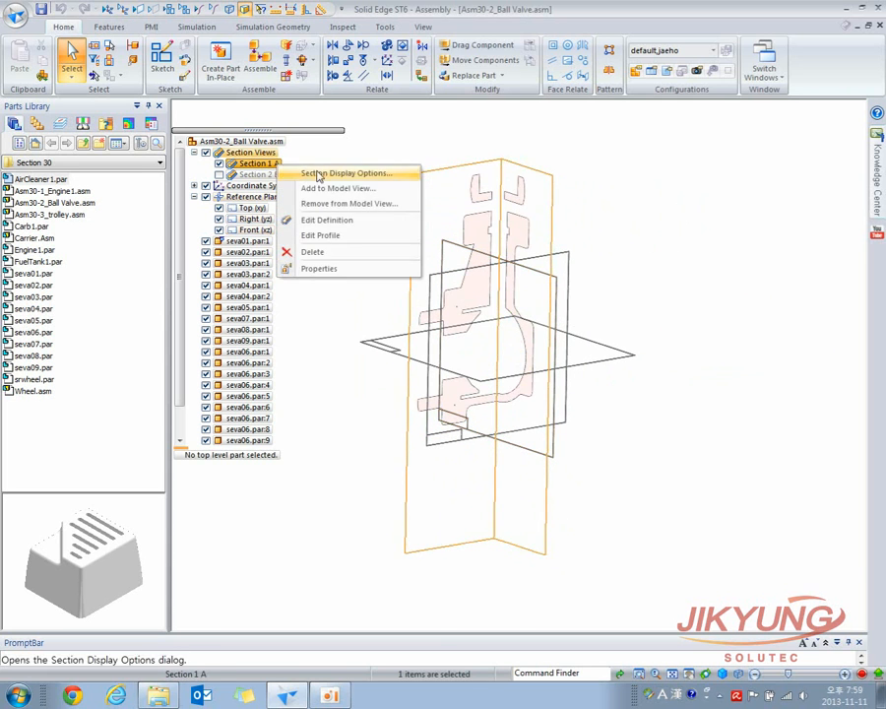
click(309, 175)
click(530, 313)
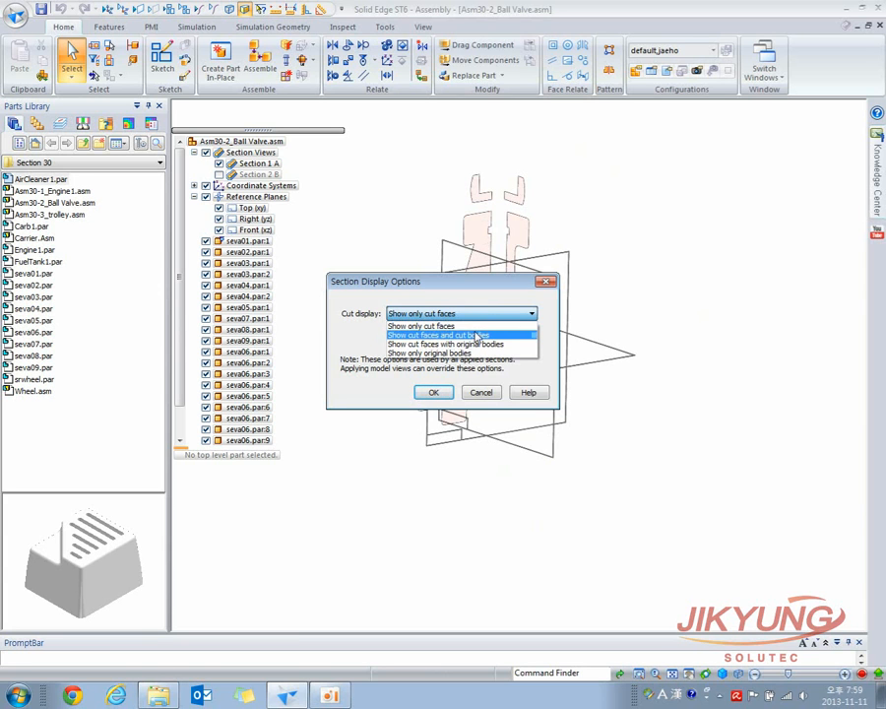
click(481, 336)
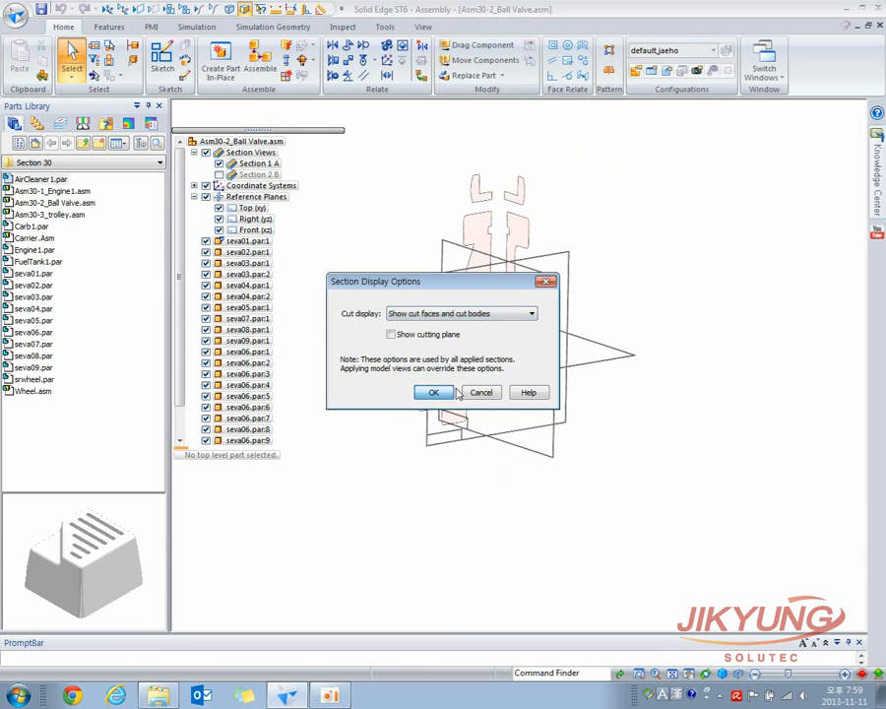
click(433, 391)
middle_drag(716, 300, 681, 364)
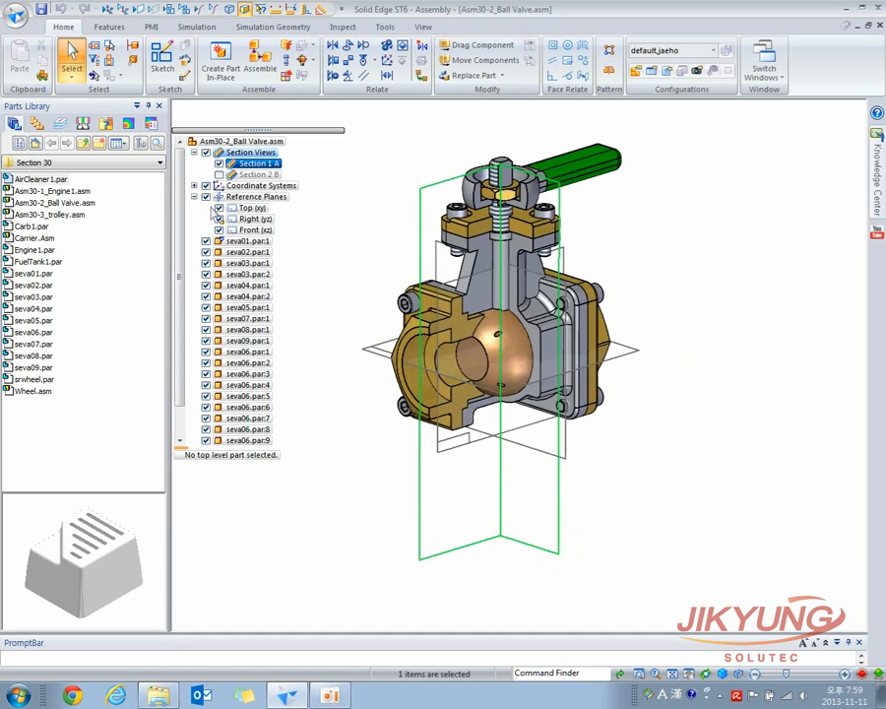
Step: Set the cut display of Section 1 A to Show cut faces with original bodies and inspect the valve up close
click(297, 172)
click(461, 313)
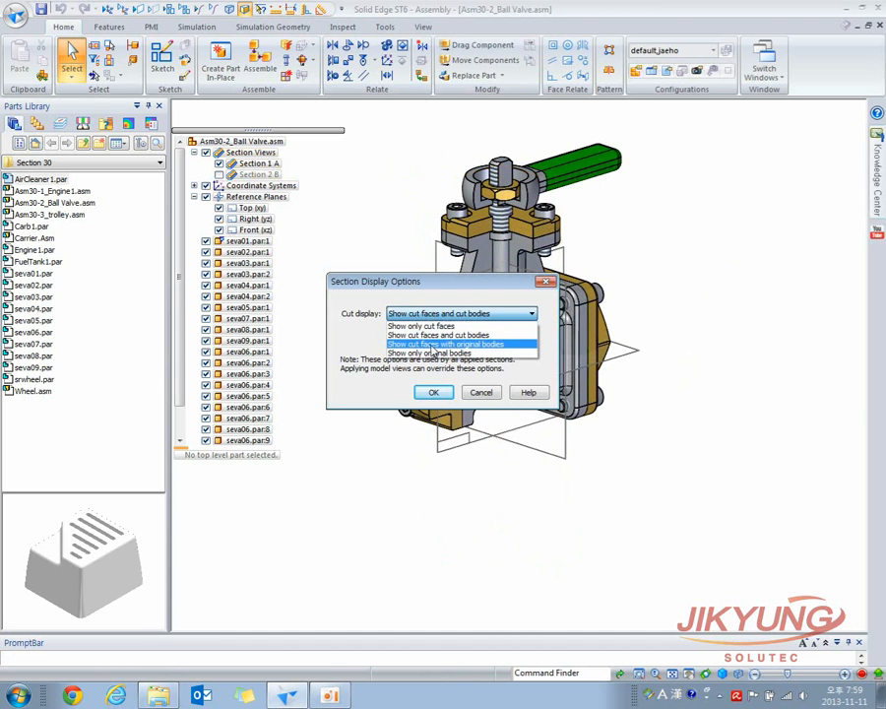
click(480, 344)
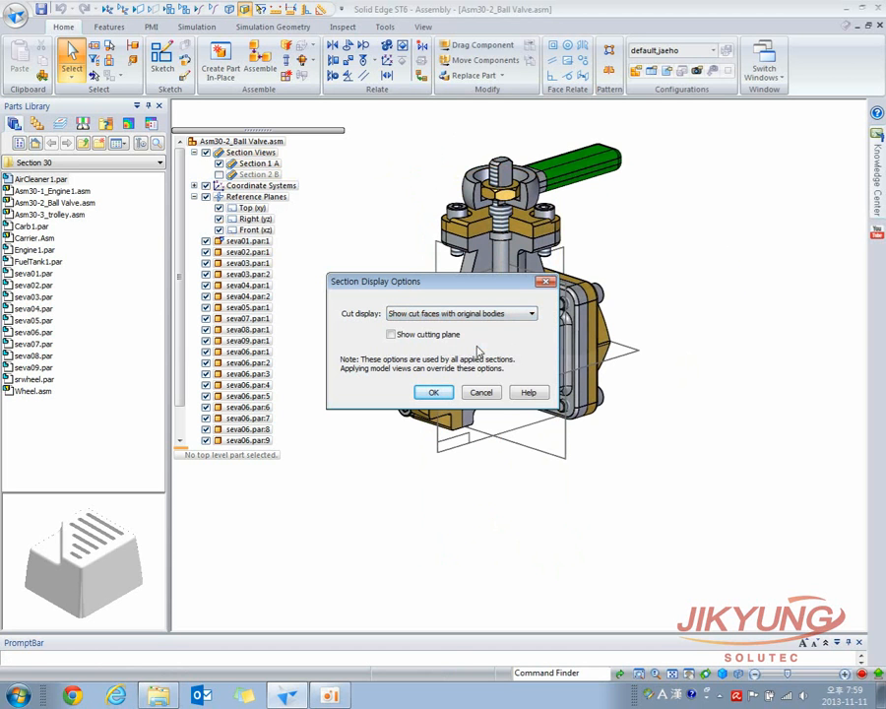
click(433, 392)
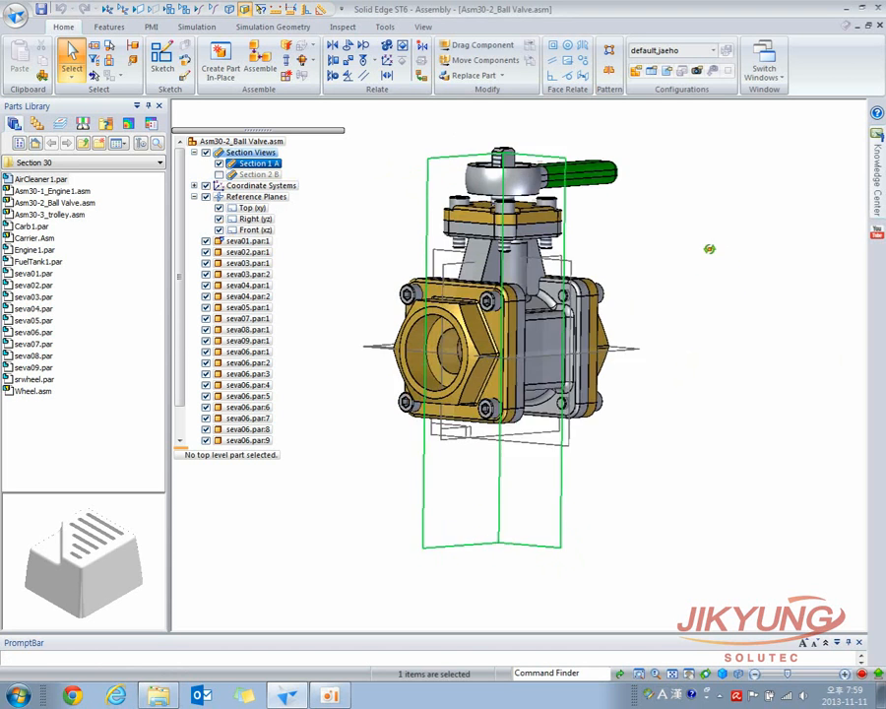
scroll(469, 183, up, 5)
middle_drag(469, 183, 476, 232)
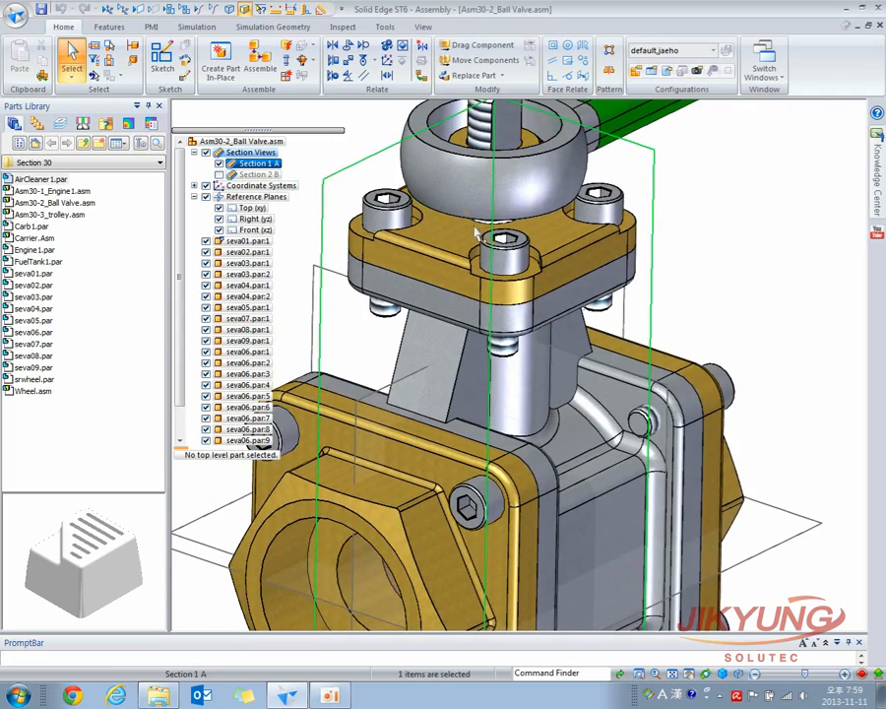
Step: Turn on Show cutting plane for the section display and inspect the plane on the valve
right_click(259, 162)
click(335, 171)
click(391, 334)
click(433, 392)
scroll(664, 339, down, 2)
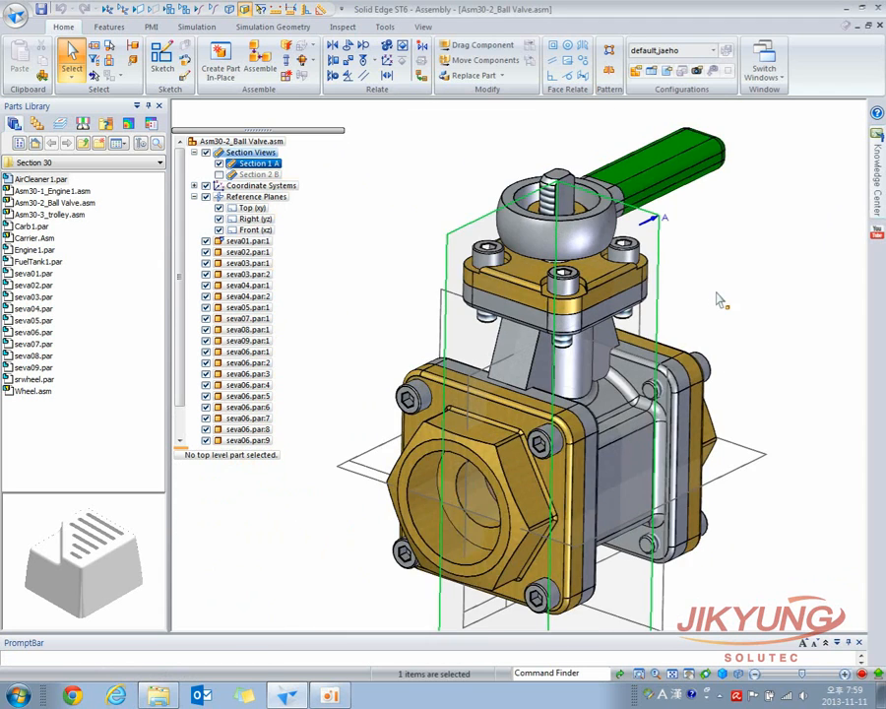
click(707, 294)
middle_drag(706, 292, 627, 236)
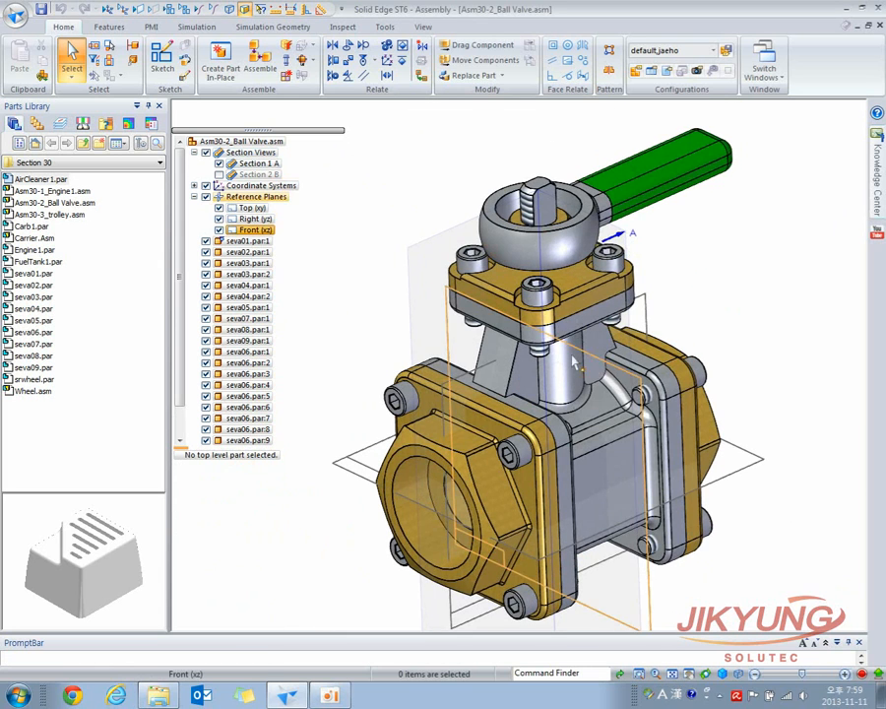
Step: Set the cut display of Section 1 A to Show only original bodies
click(258, 163)
right_click(258, 164)
click(310, 172)
click(422, 315)
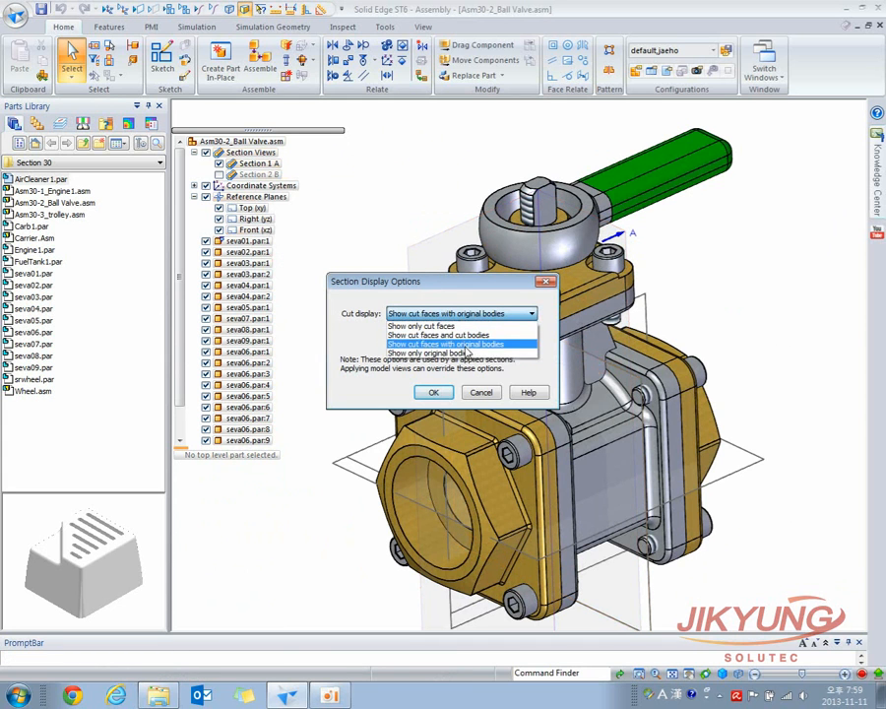
click(469, 356)
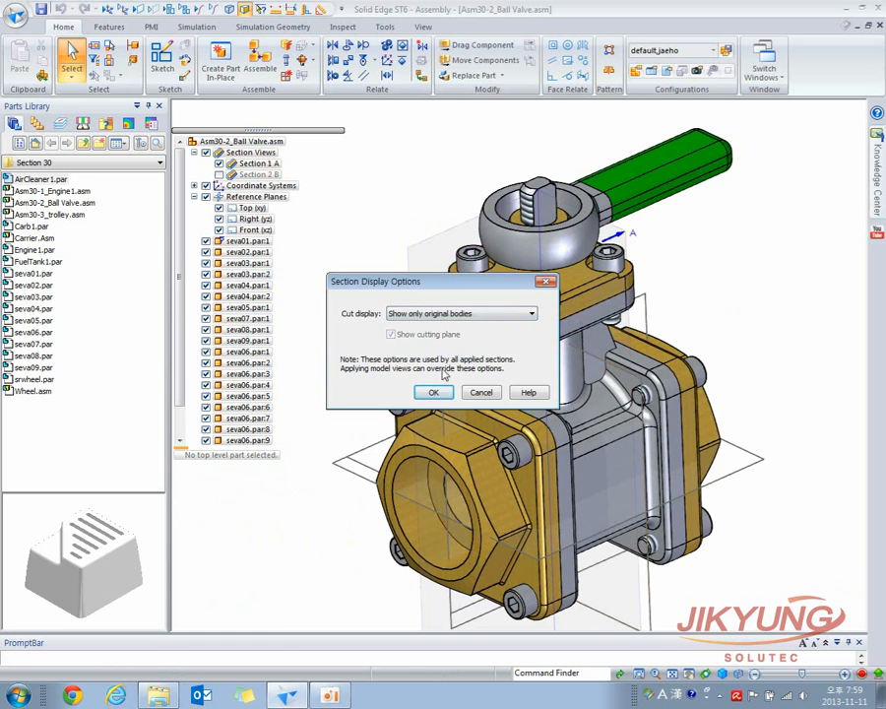
click(433, 392)
middle_drag(736, 304, 746, 282)
Step: Set the section display to Show cut faces and cut bodies with Show cutting plane turned off
click(258, 163)
right_click(259, 163)
click(340, 170)
click(516, 313)
click(454, 337)
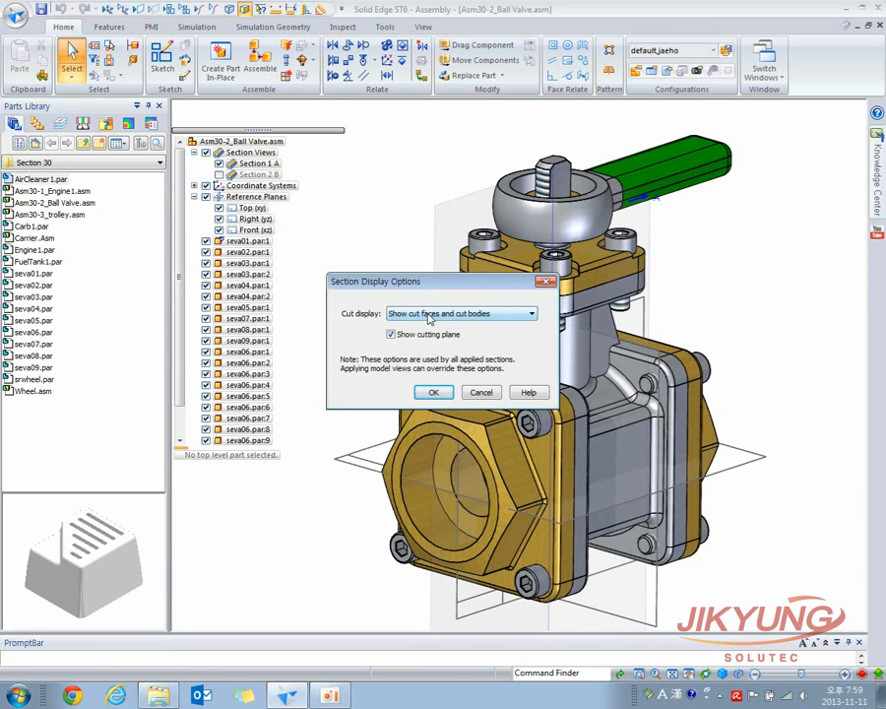
click(414, 337)
click(435, 392)
click(800, 268)
middle_drag(793, 265, 764, 282)
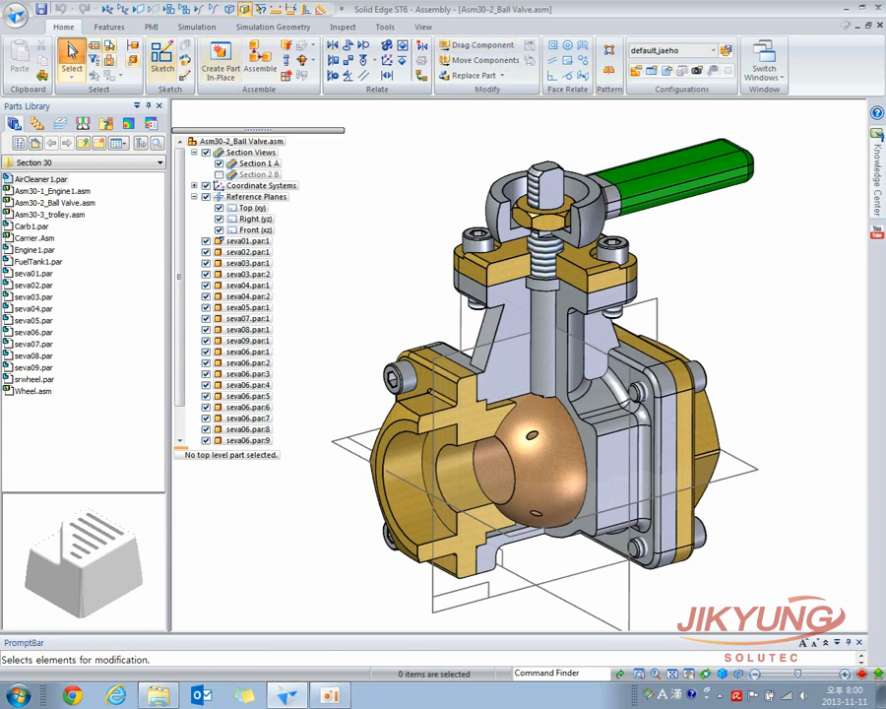
Step: Open the assembly Asm30-3_trolley.asm from the Section 30 folder and orient the trolley in view
click(16, 9)
key(Escape)
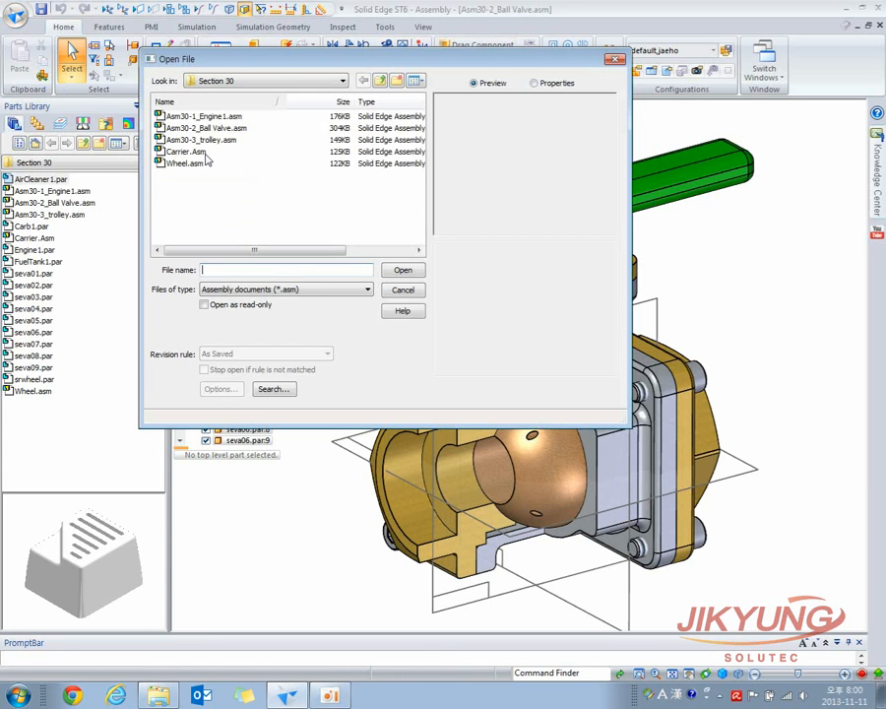
click(218, 141)
double_click(220, 144)
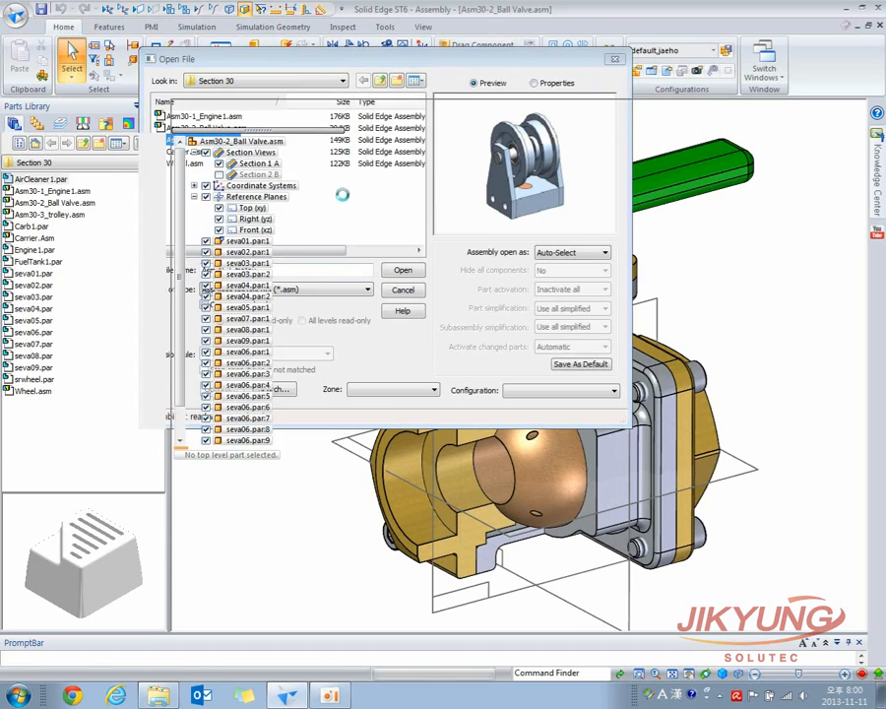
middle_drag(342, 256, 547, 381)
scroll(547, 381, down, 2)
scroll(473, 362, up, 1)
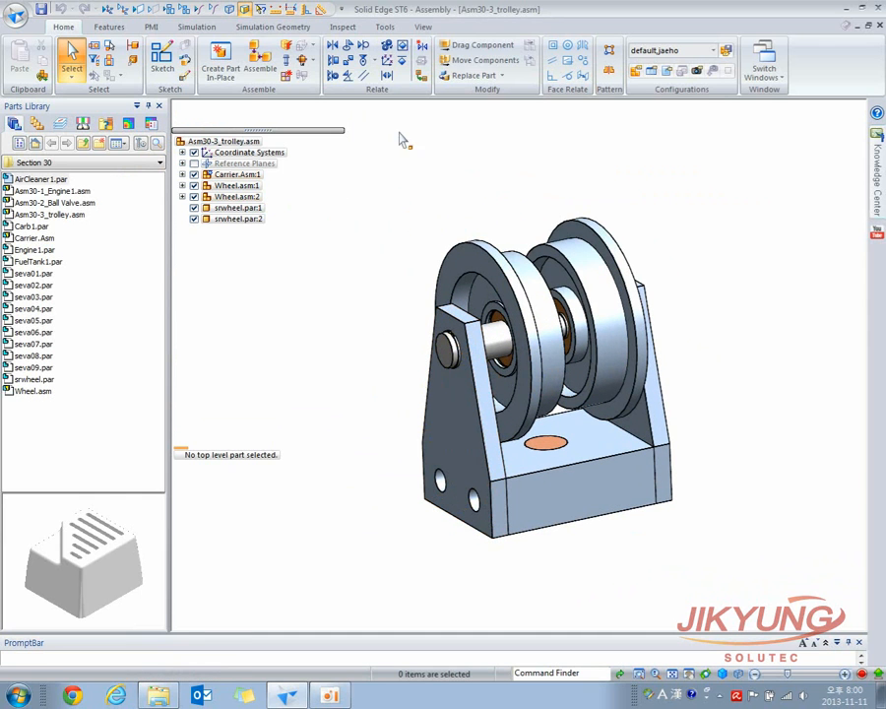
Step: Start Check Interference on the trolley and set the options to check Select Set 1 against Itself
click(342, 28)
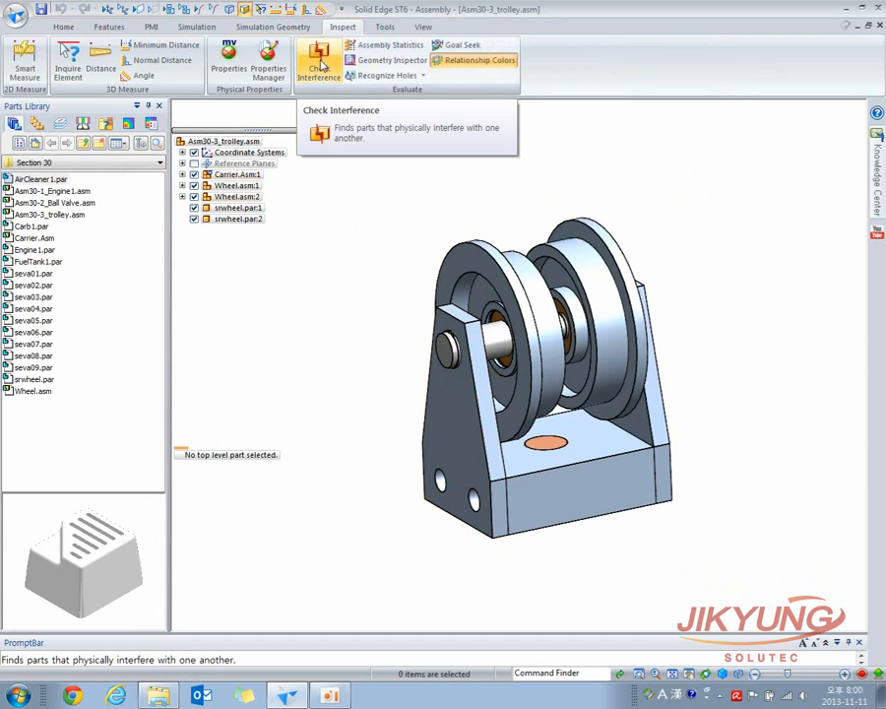
click(322, 59)
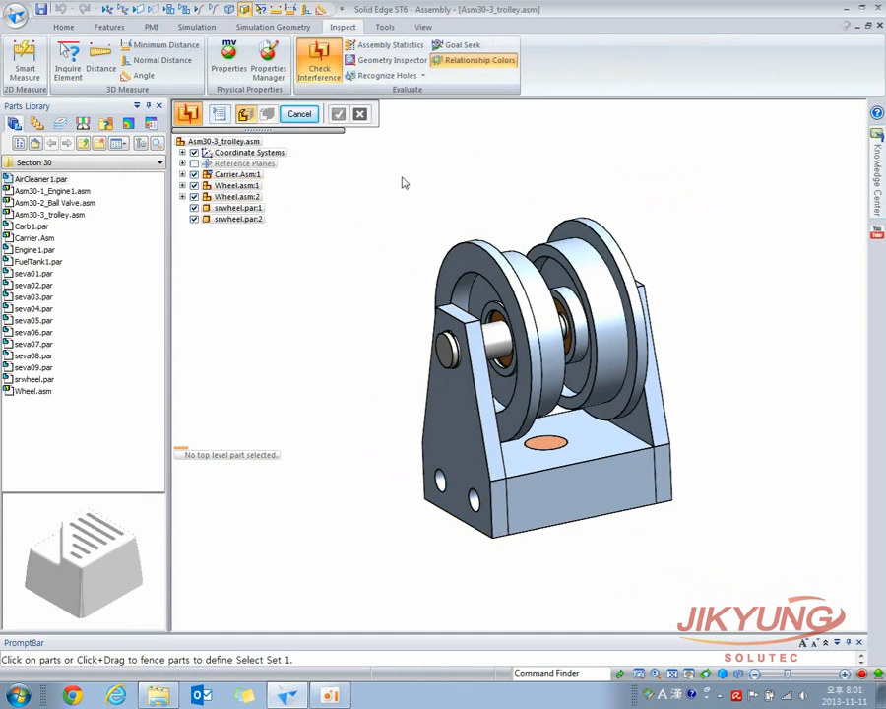
click(226, 119)
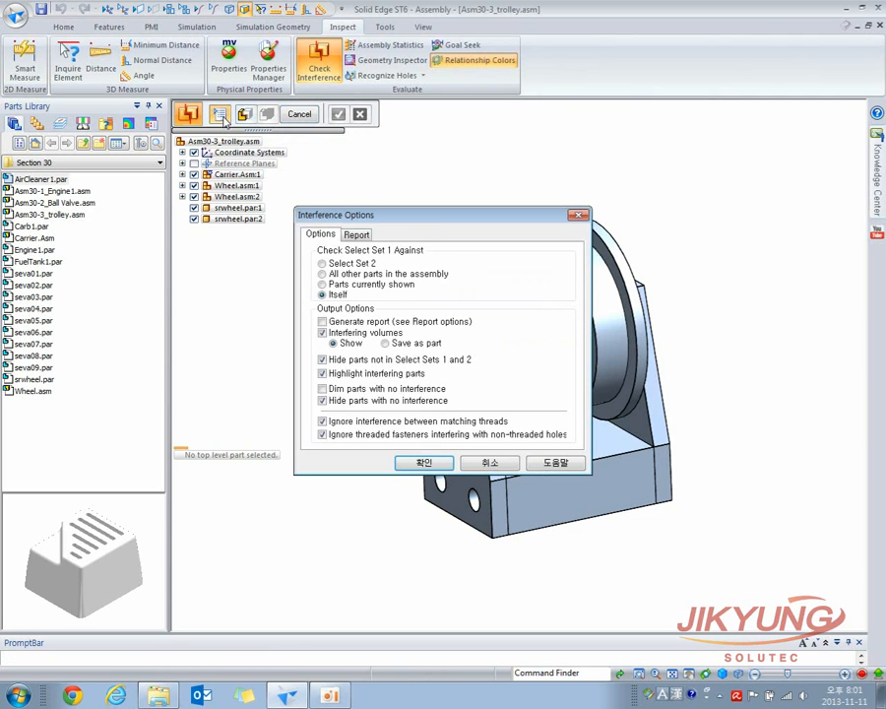
drag(403, 158, 610, 140)
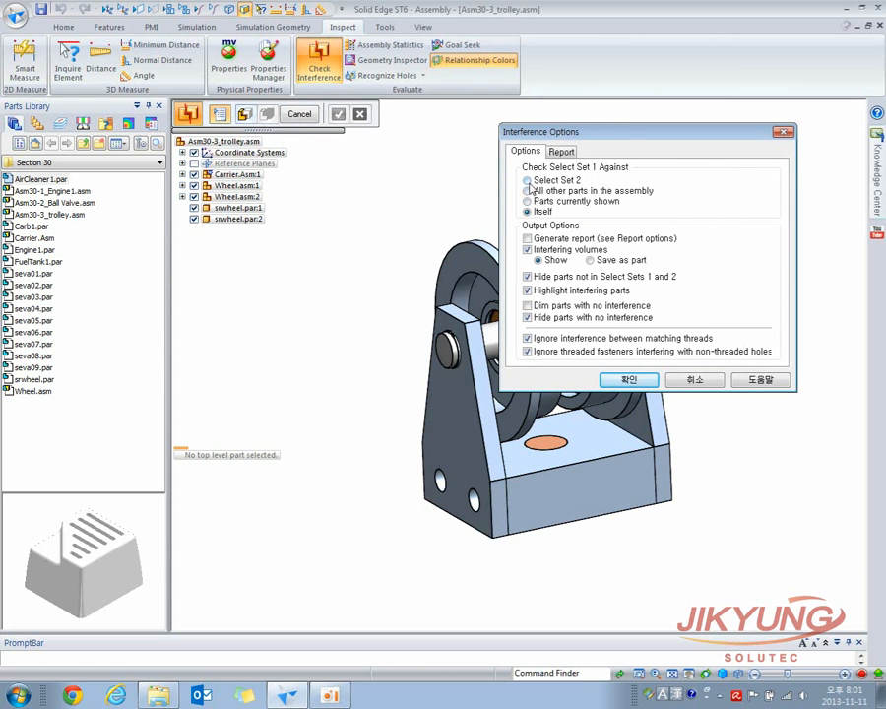
click(528, 181)
click(529, 193)
click(544, 213)
Step: Review the report settings and accept the interference options with report generation off, interfering volumes set to Show and non-interfering parts hidden
click(554, 240)
click(563, 153)
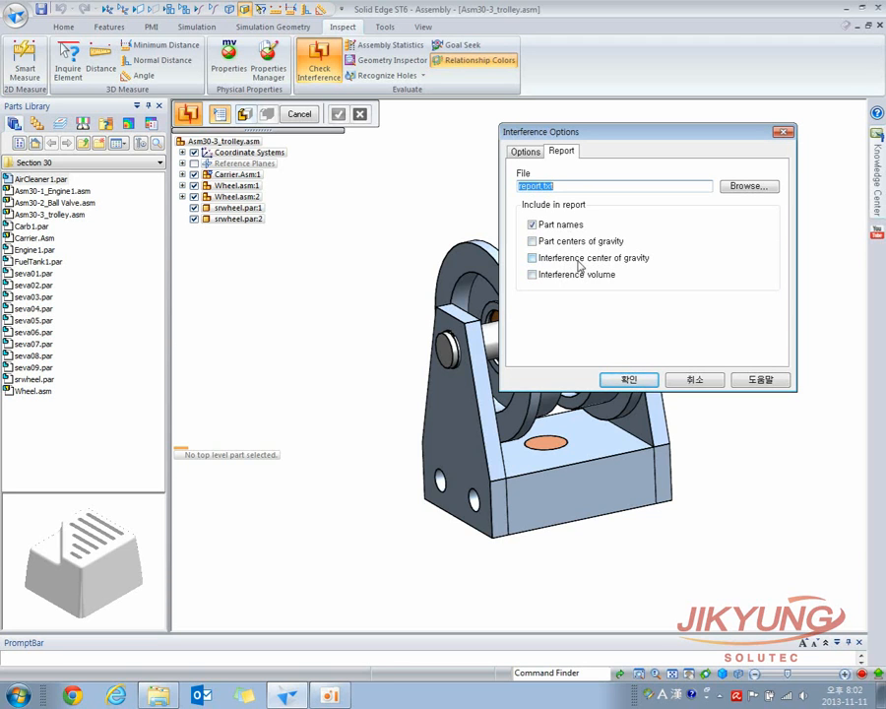
click(526, 151)
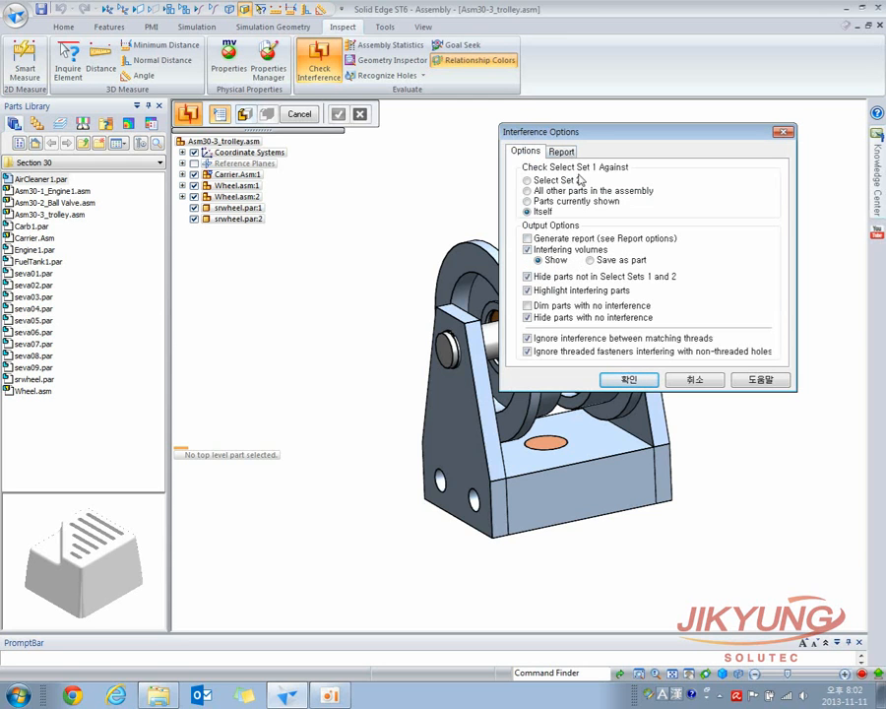
click(538, 241)
click(537, 243)
click(591, 261)
click(539, 260)
click(576, 307)
click(562, 317)
click(631, 381)
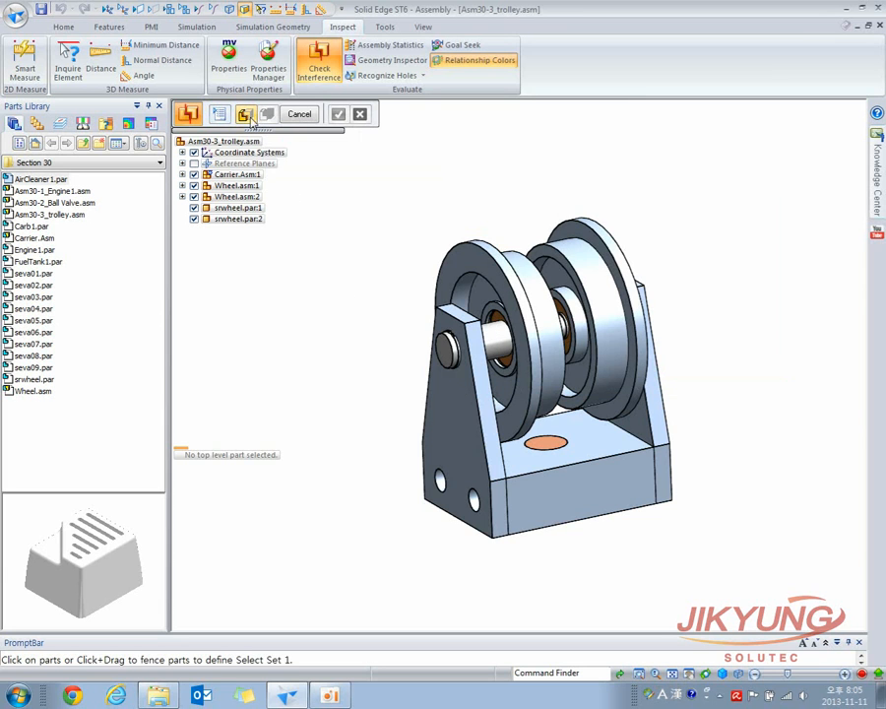
Step: Define all trolley parts as Select Set 1 and process the interference check
drag(366, 165, 713, 602)
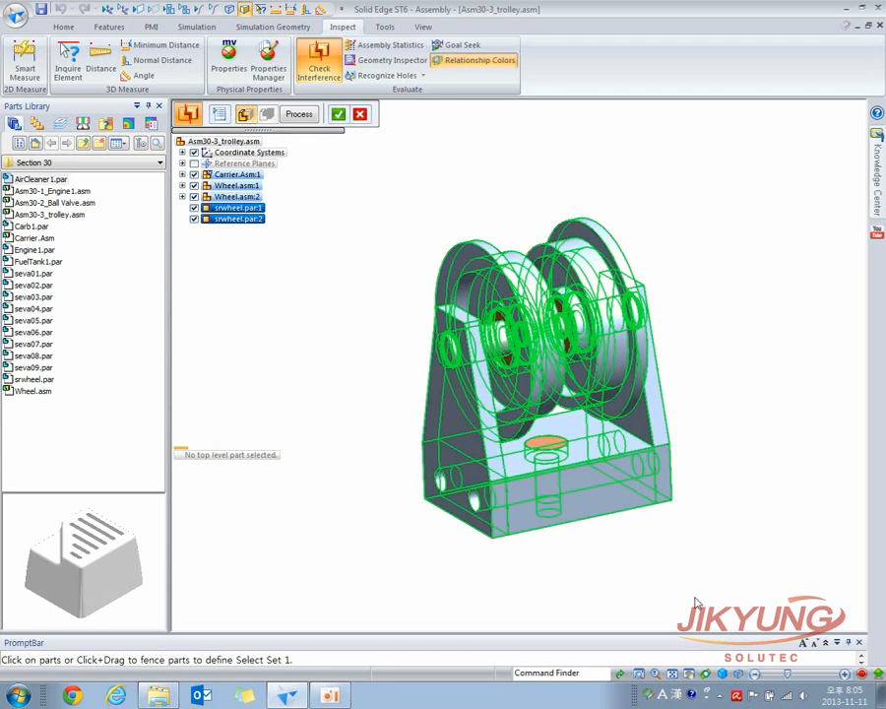
click(341, 116)
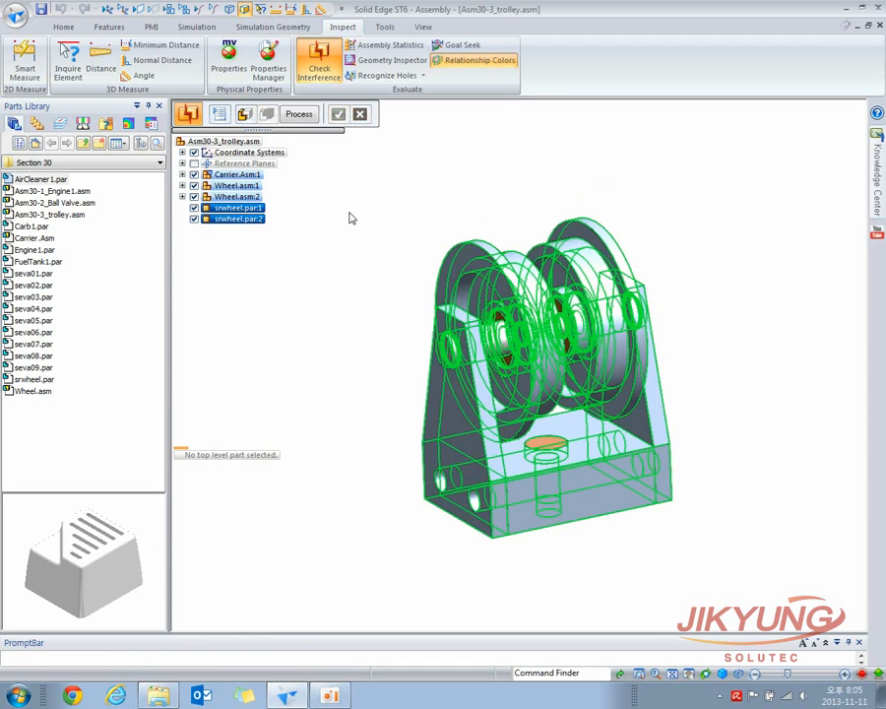
click(299, 114)
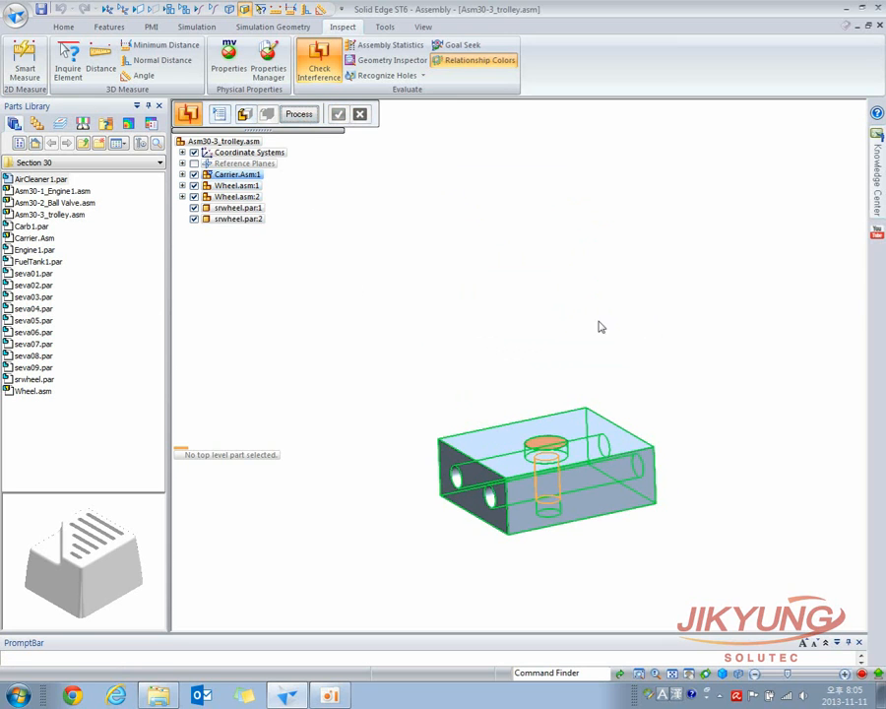
Step: Examine the highlighted interference volume between the carrier block and its mounting pin from several angles and close up
scroll(457, 537, up, 2)
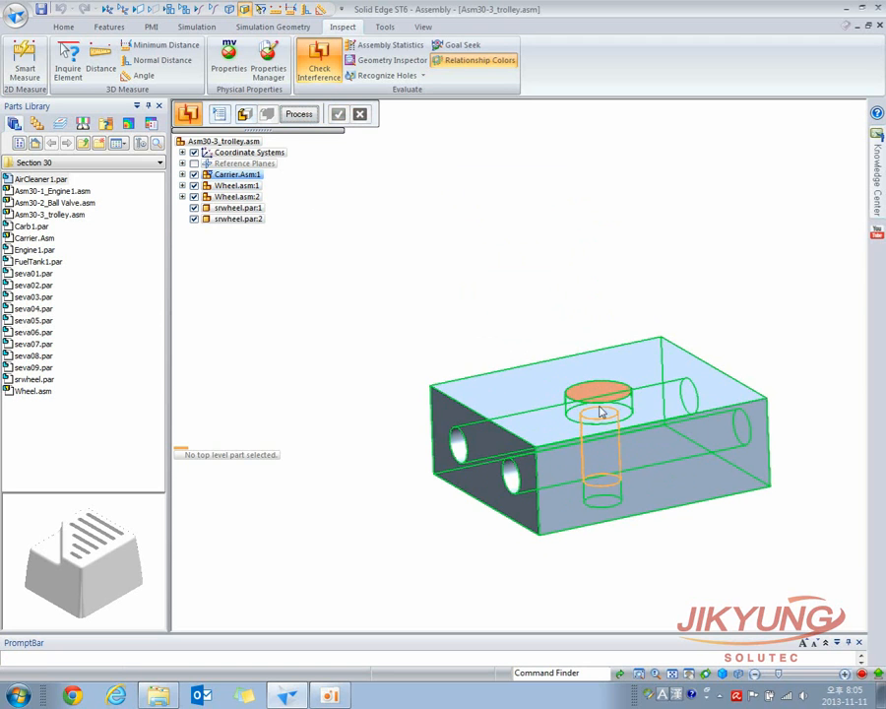
middle_drag(605, 447, 576, 421)
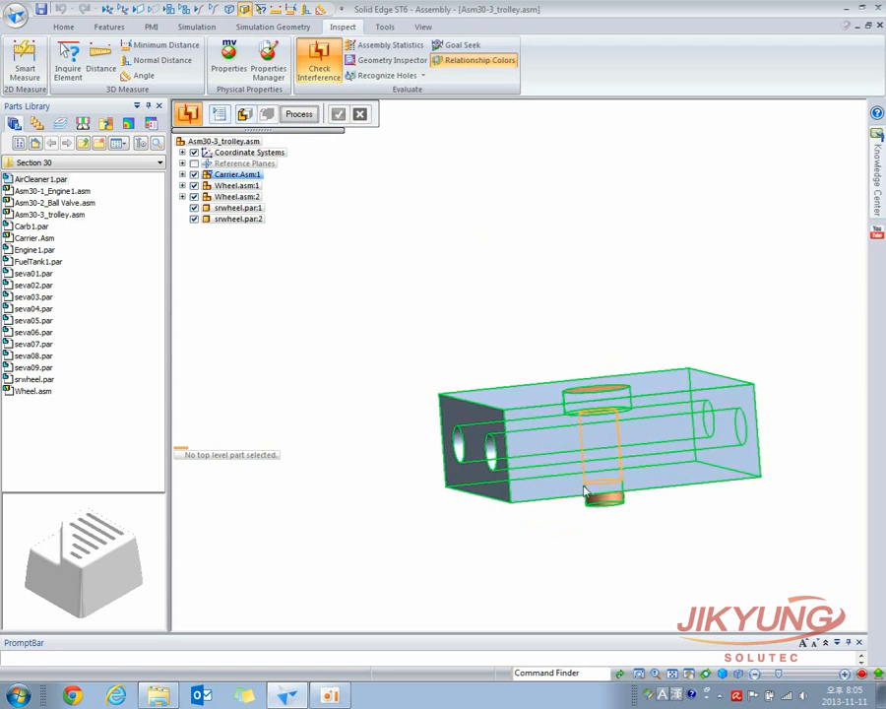
scroll(598, 447, up, 2)
scroll(591, 433, up, 2)
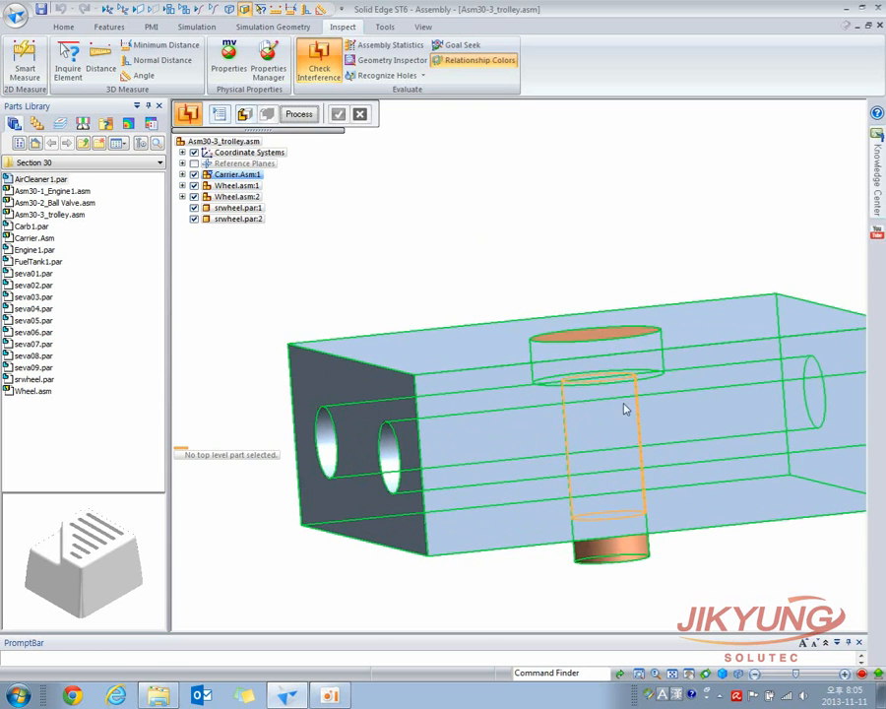
scroll(611, 435, up, 1)
middle_drag(610, 425, 608, 441)
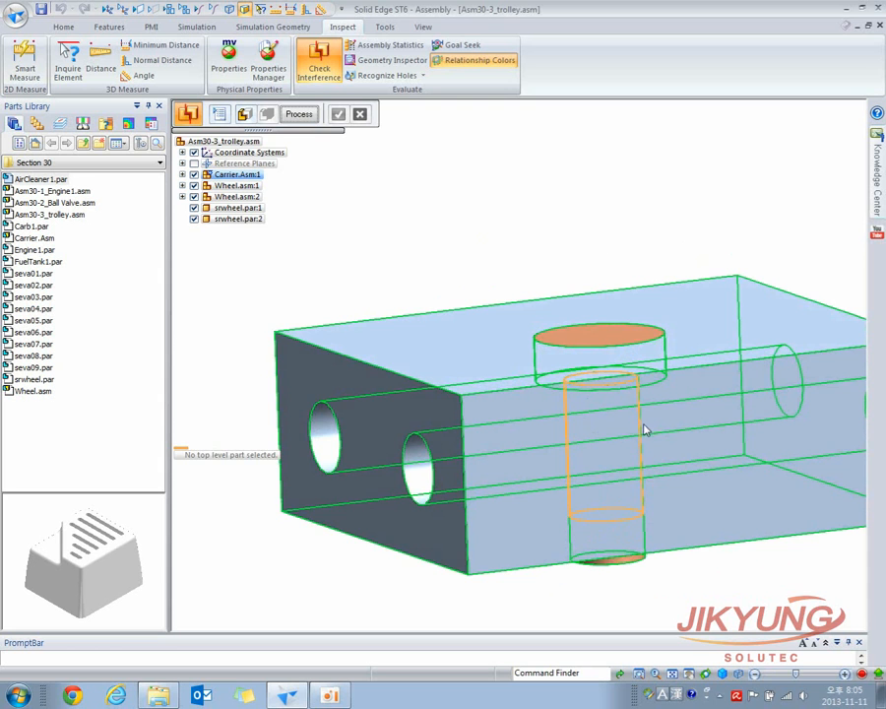
scroll(574, 433, up, 1)
scroll(574, 434, up, 3)
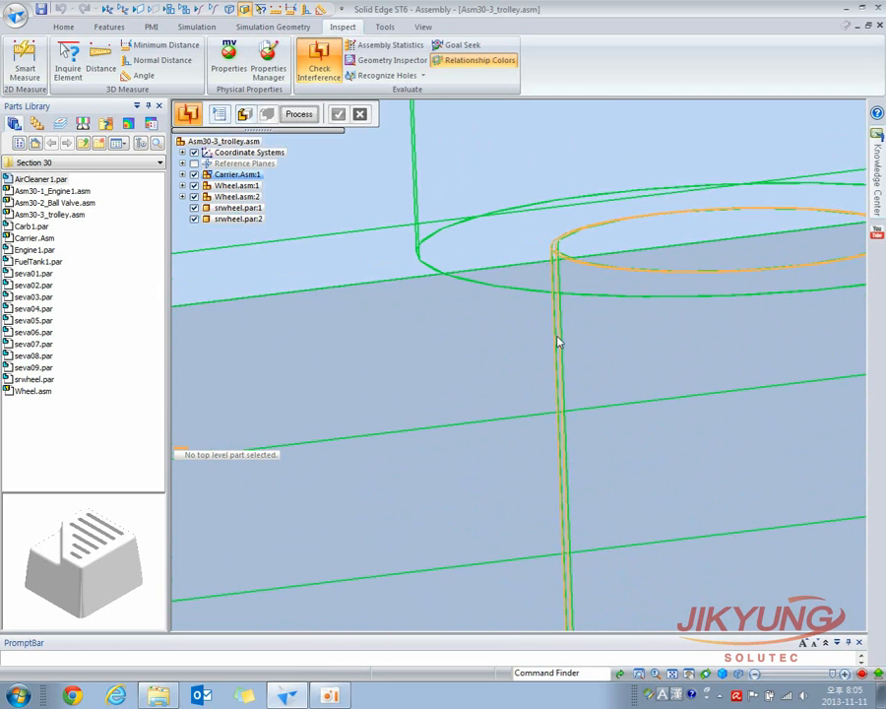
scroll(558, 341, down, 4)
scroll(557, 342, down, 1)
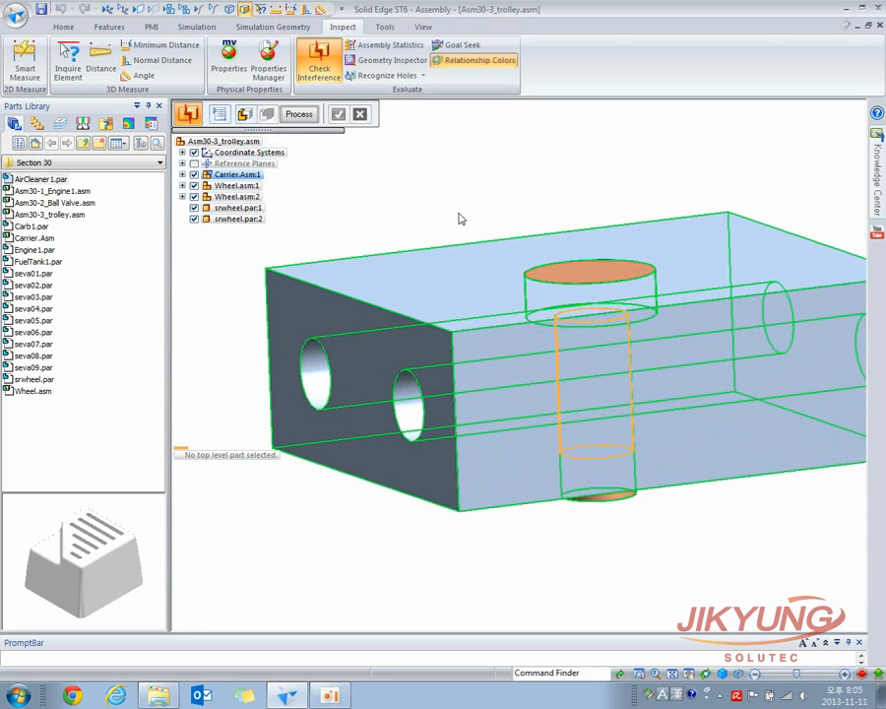
Step: Leave the interference check and open the carrier block chead.par for in-place editing
click(64, 28)
click(71, 54)
click(504, 295)
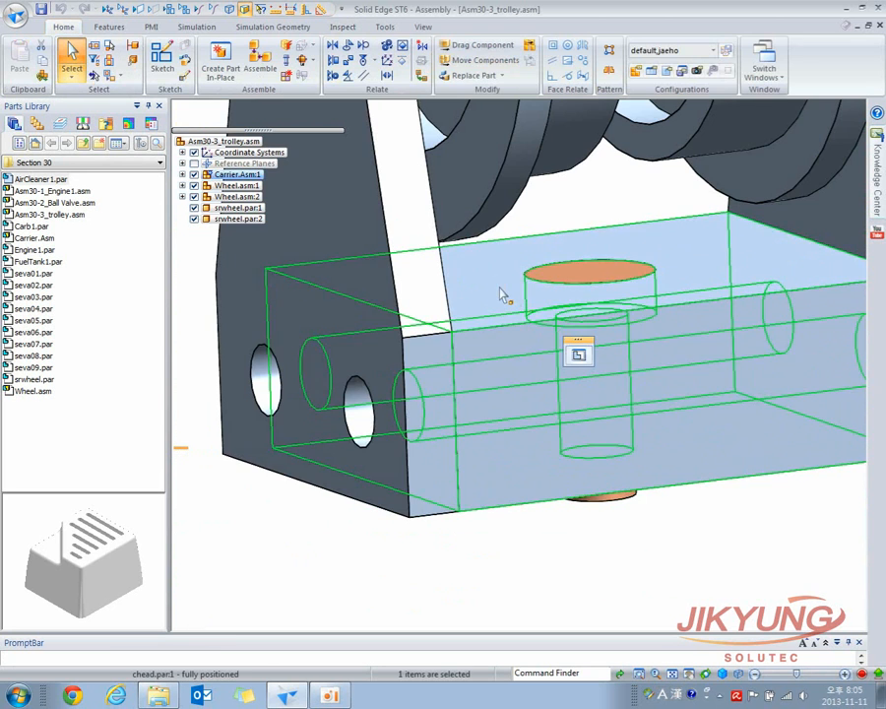
right_click(502, 288)
click(549, 402)
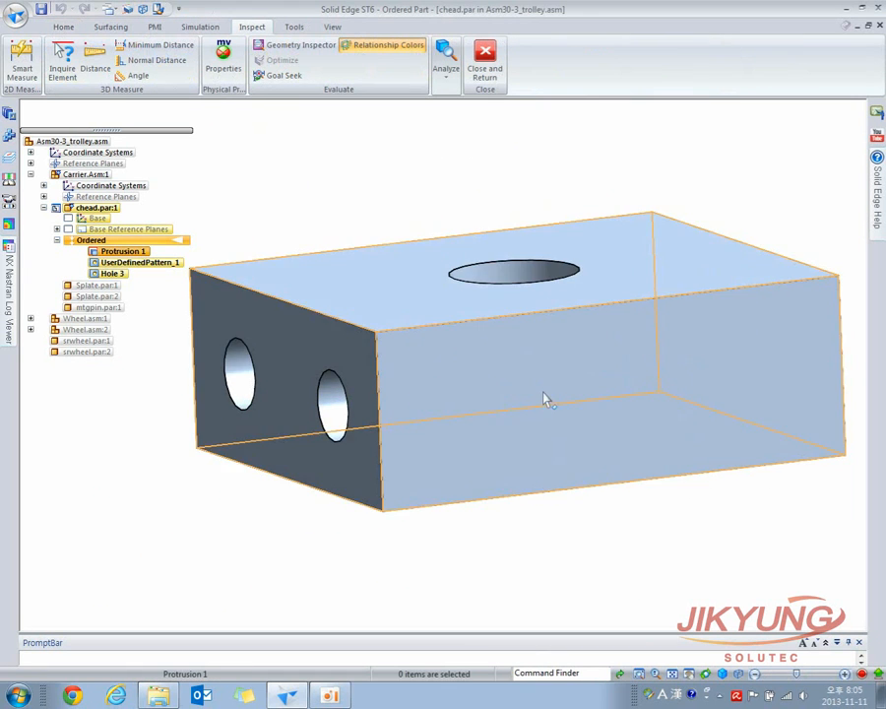
Step: Inquire the cylindrical face of the hole in the block's underside, then close the part and return to the assembly
middle_drag(545, 395, 517, 279)
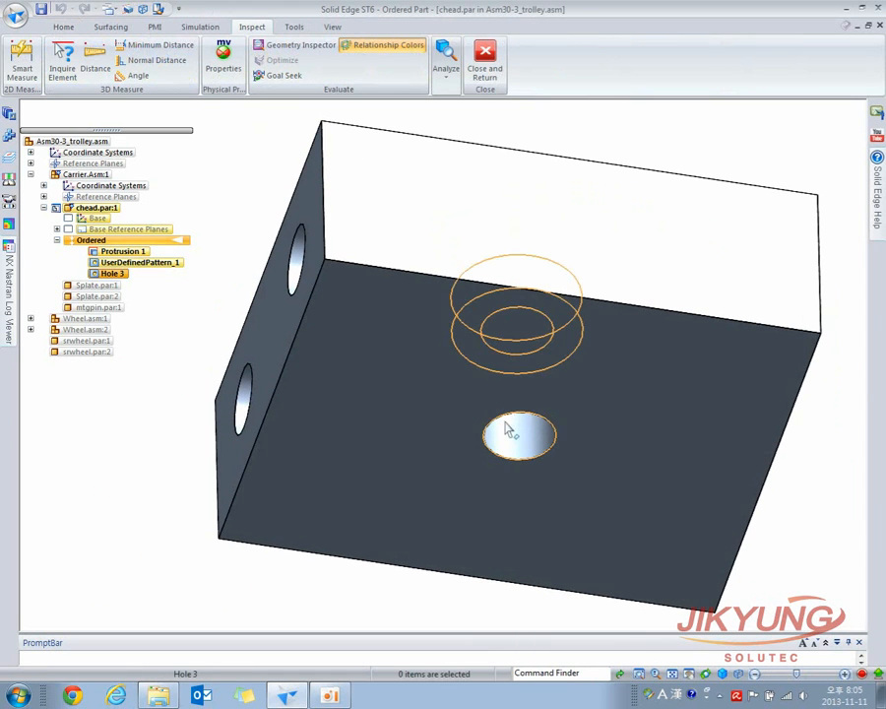
click(62, 61)
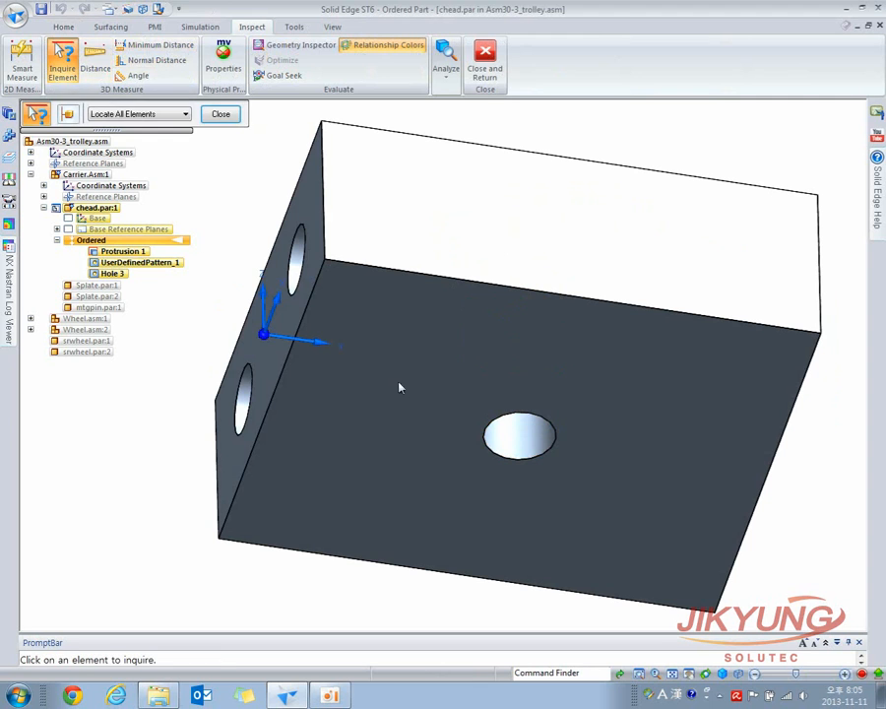
click(512, 436)
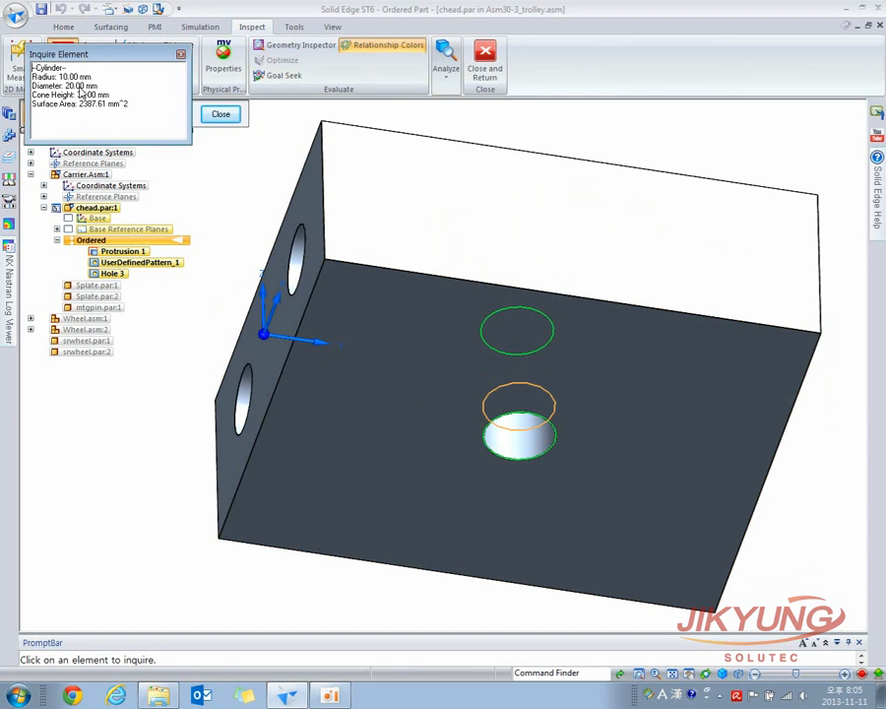
click(485, 68)
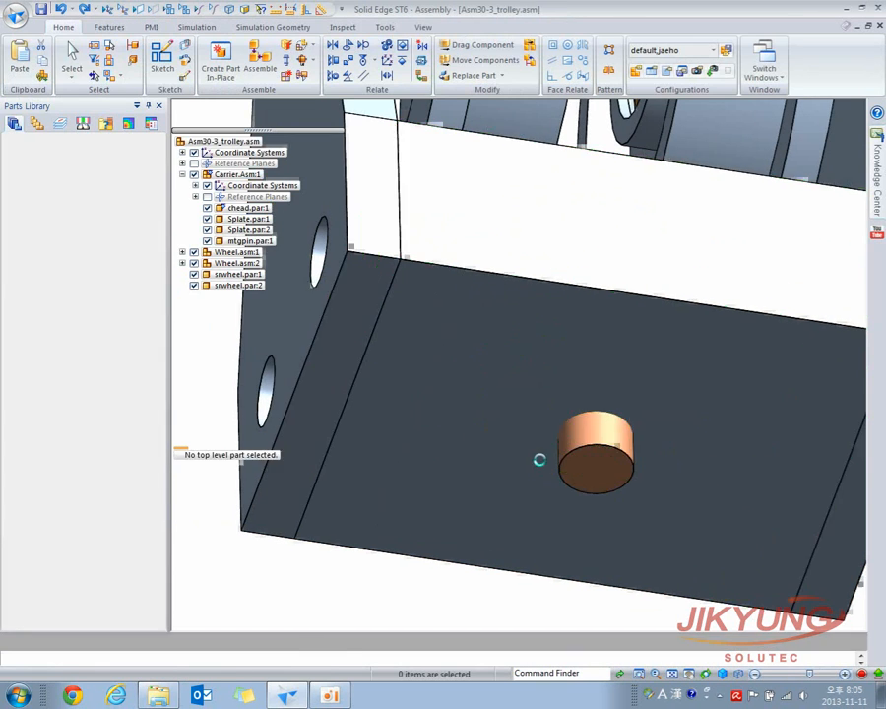
Step: Edit mtgpin.par in place, inquire the cylindrical face of its shank, and return to the trolley assembly
click(594, 466)
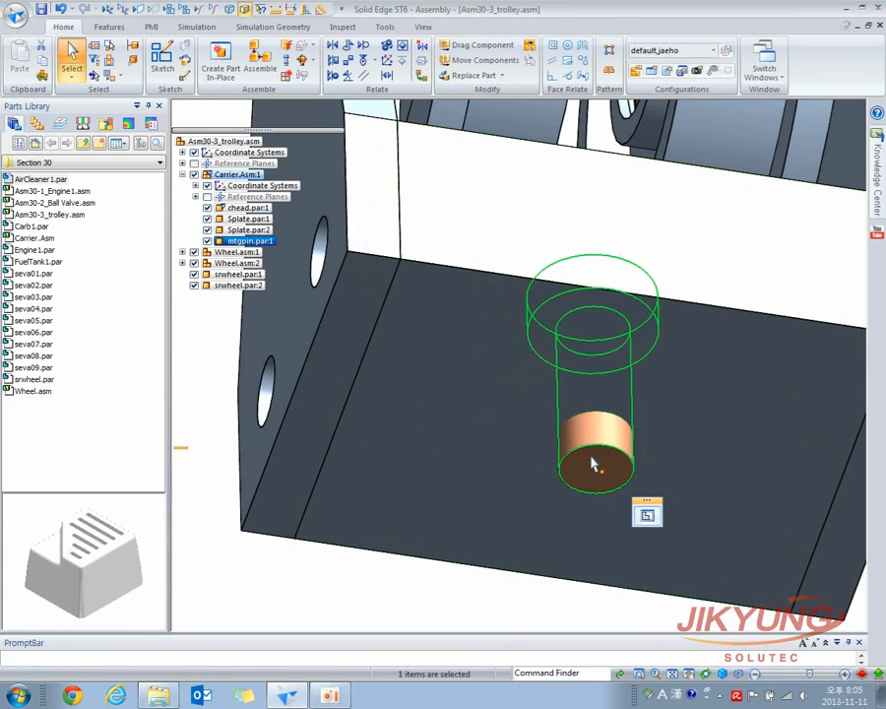
right_click(594, 463)
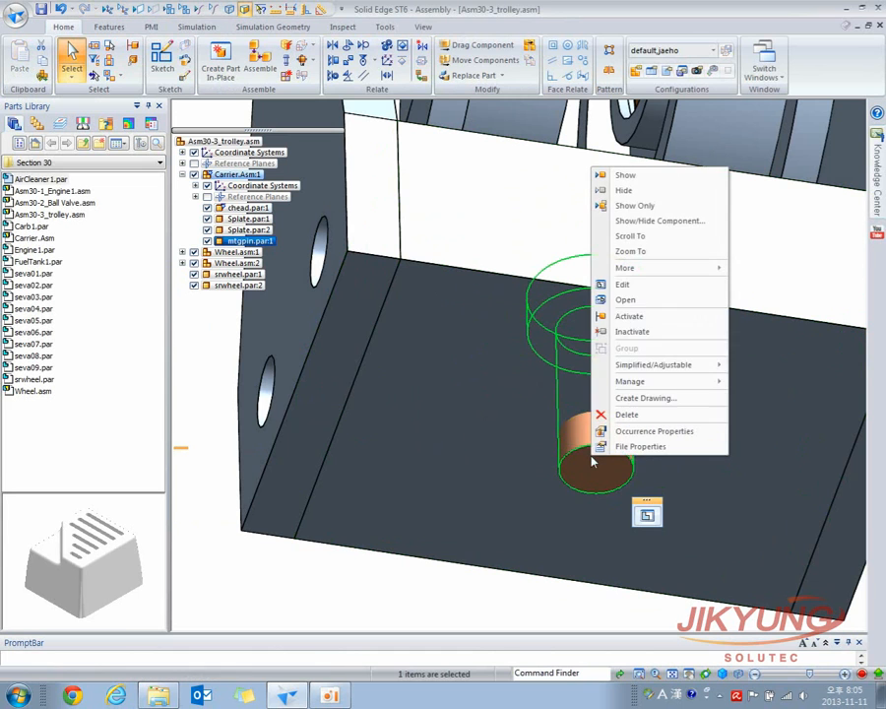
click(652, 285)
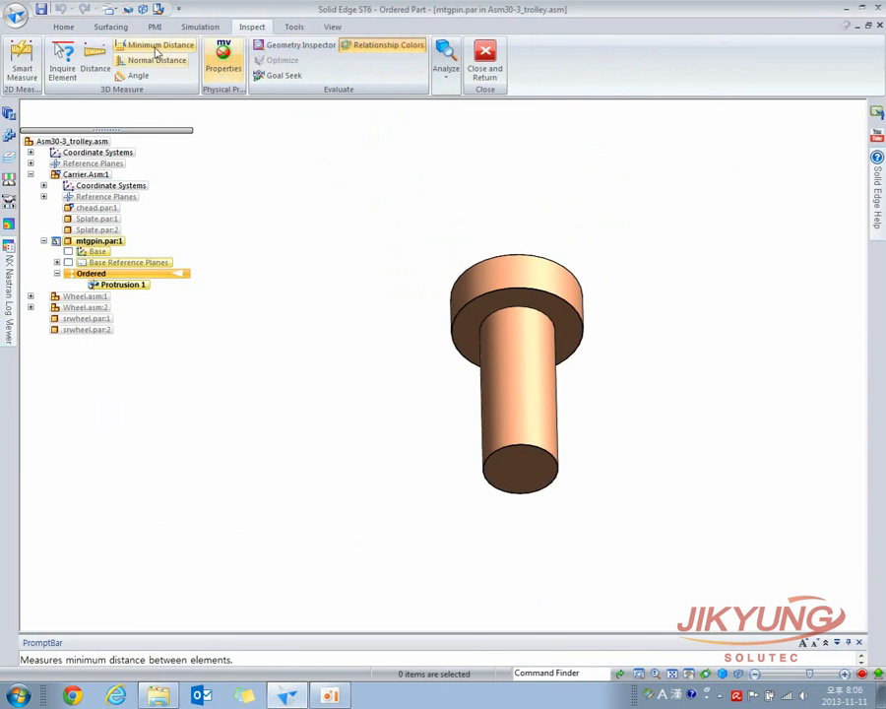
click(62, 62)
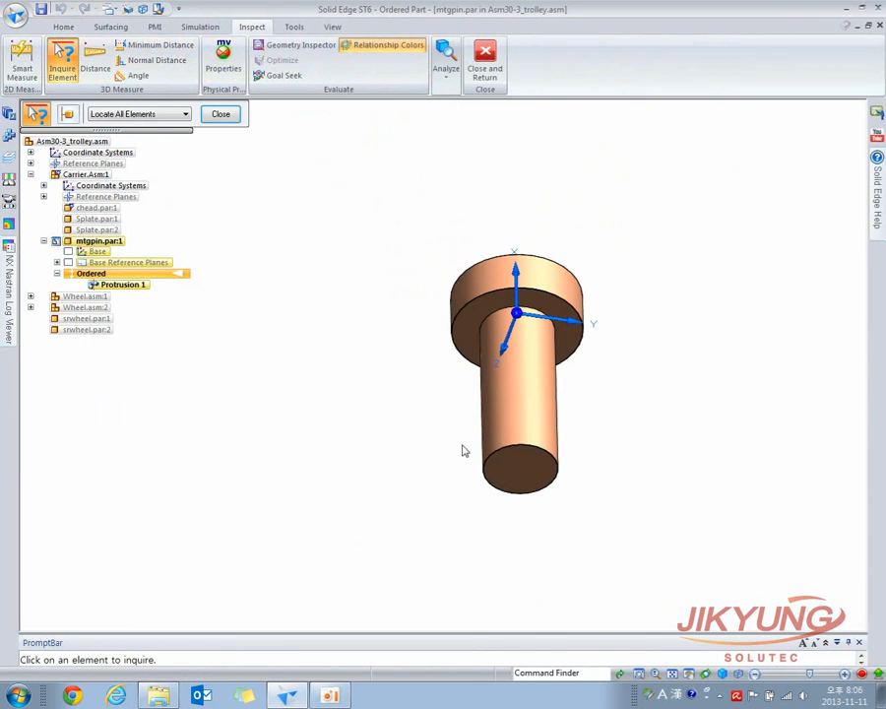
click(528, 436)
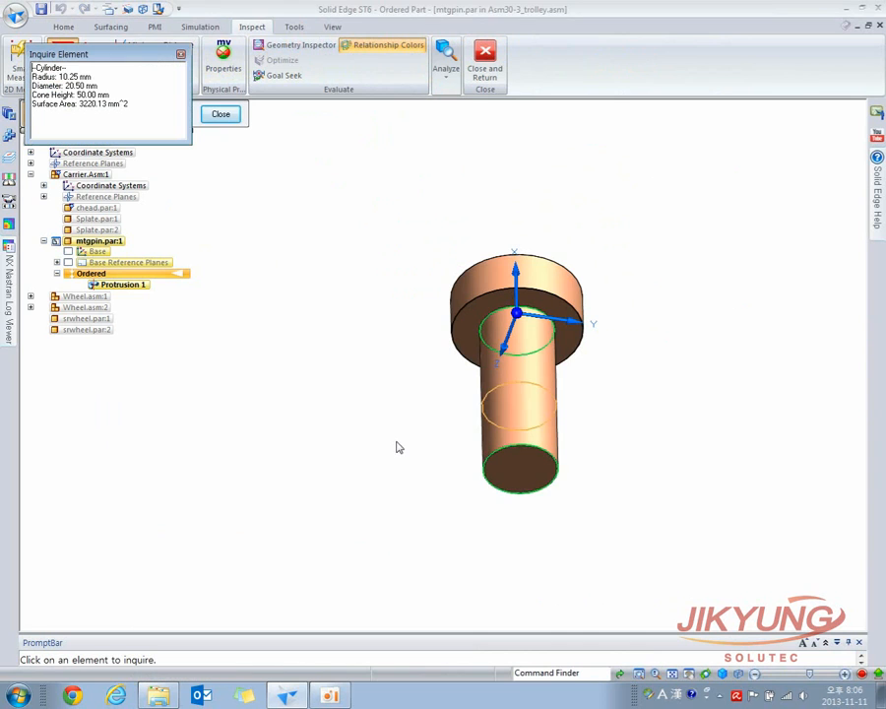
click(482, 74)
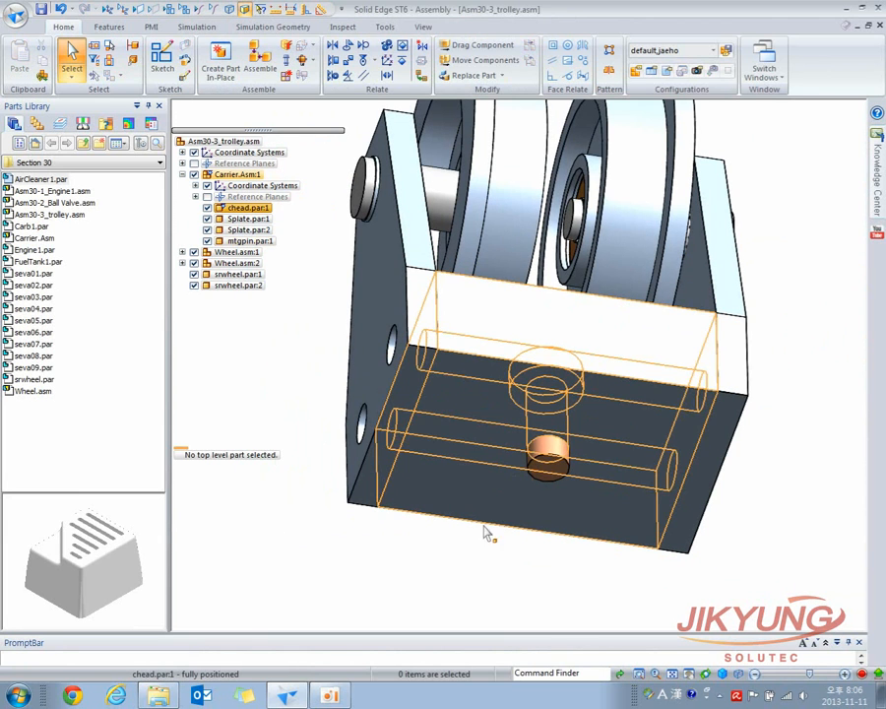
middle_drag(468, 530, 461, 589)
scroll(461, 589, down, 3)
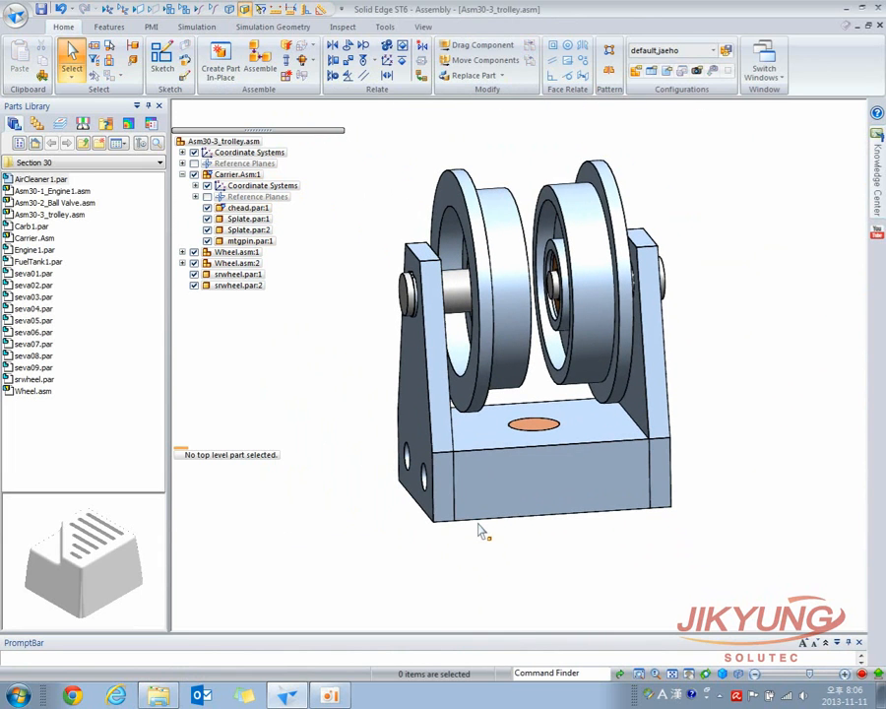